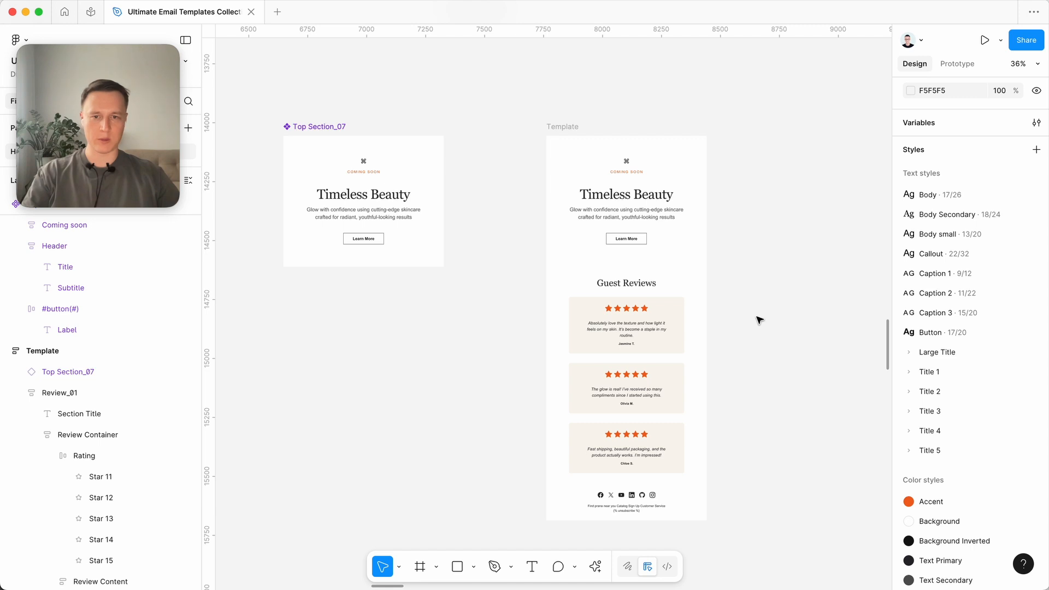
- Examine the library's template sections, such as Top Section, Call To Action, Product grid and Benefits, and return to the Top Section_07 component
scroll(759, 319, "down", 10)
scroll(759, 319, "down", 5)
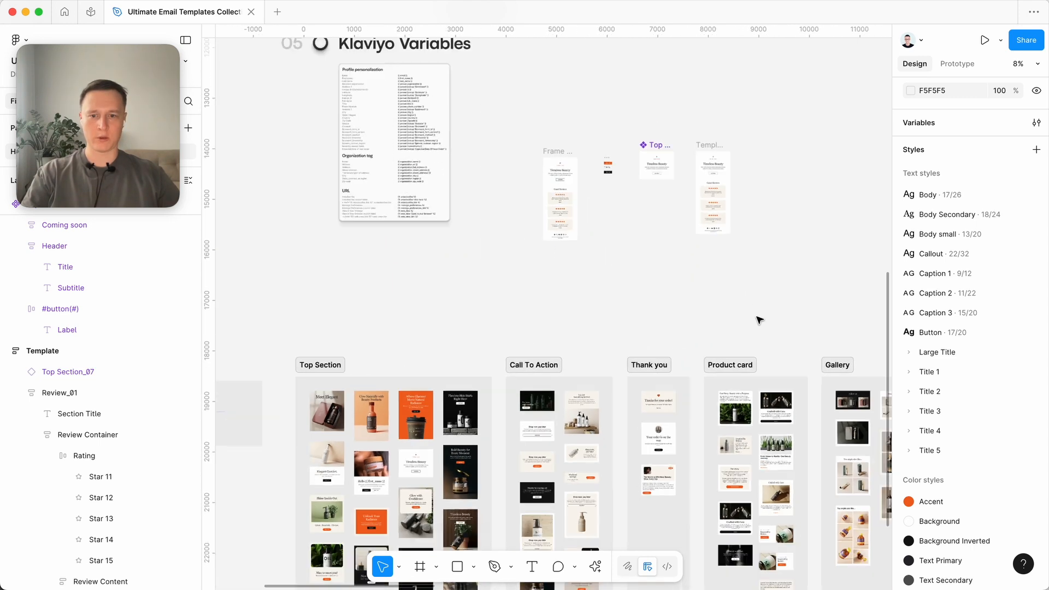
scroll(756, 319, "down", 8)
scroll(757, 320, "right", 3)
scroll(758, 320, "left", 4)
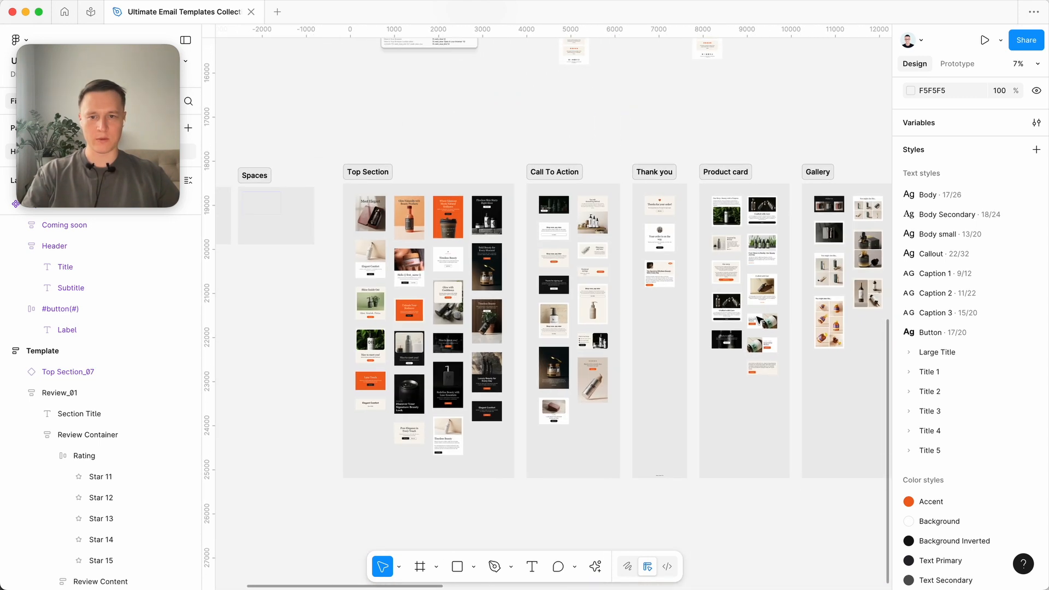
scroll(532, 333, "up", 5)
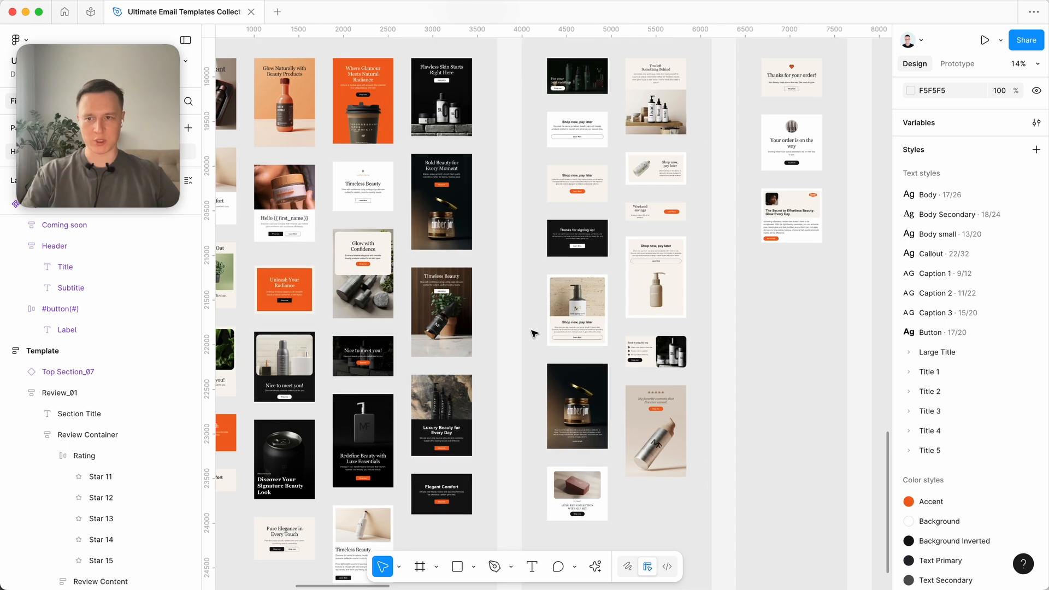
scroll(532, 333, "down", 5)
scroll(533, 333, "right", 10)
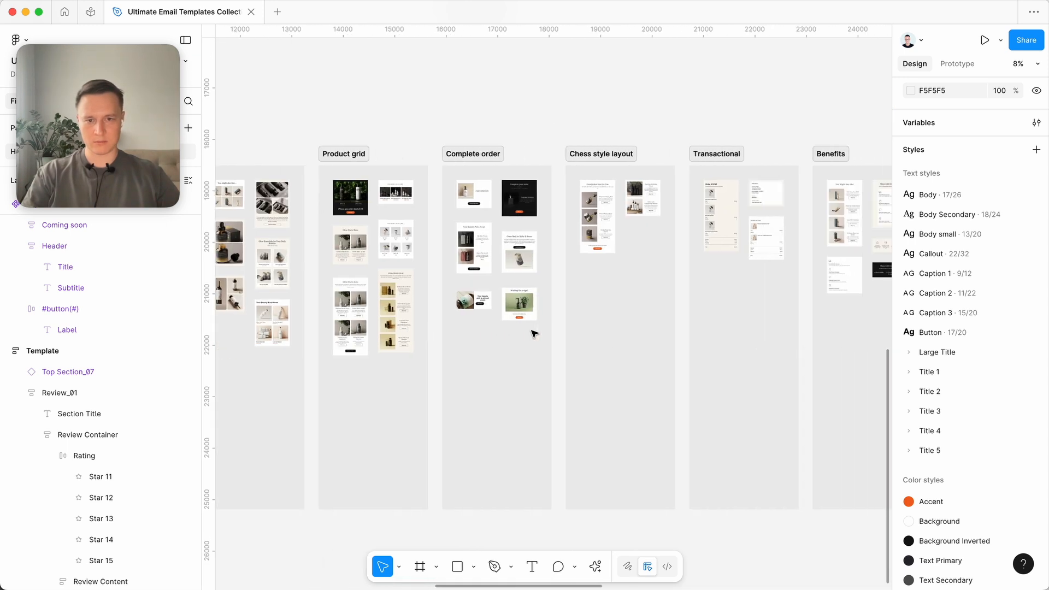
scroll(532, 333, "right", 4)
scroll(533, 333, "left", 15)
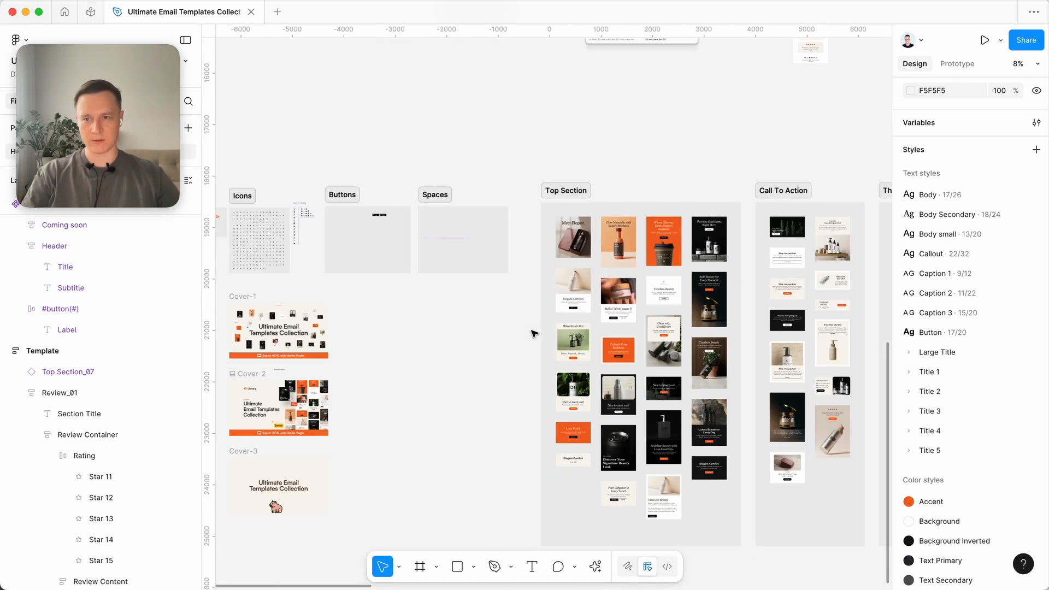
scroll(534, 333, "right", 6)
scroll(533, 334, "up", 4)
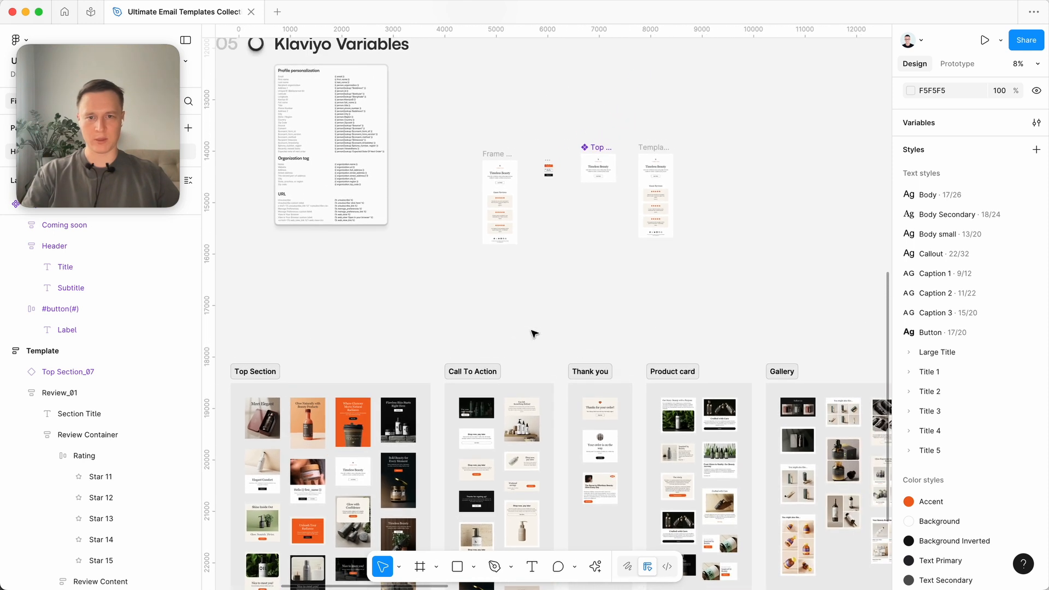
scroll(630, 191, "up", 6)
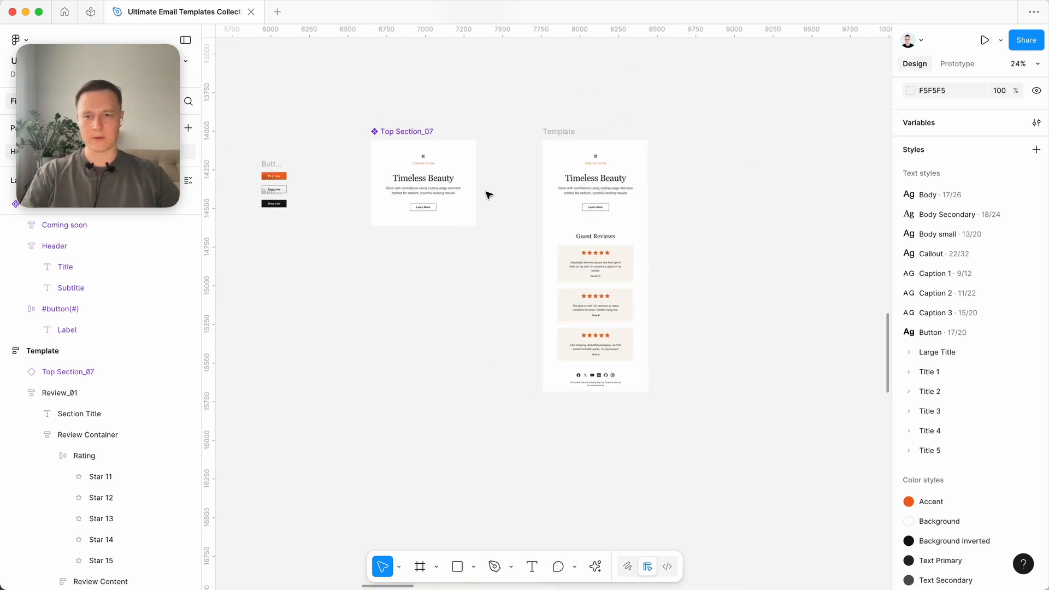
- Compare the properties of the Top Section_07 main component with those of its instance in the Template frame
left_click(448, 194)
scroll(432, 229, "up", 3)
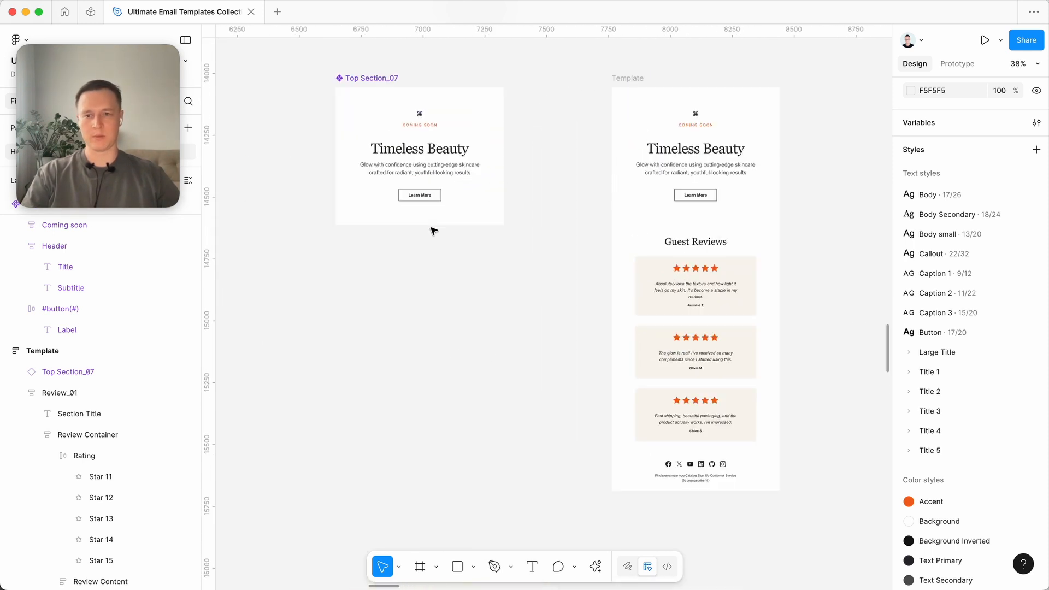
left_click(463, 207)
scroll(462, 206, "up", 2)
scroll(461, 206, "right", 1)
left_click(671, 209)
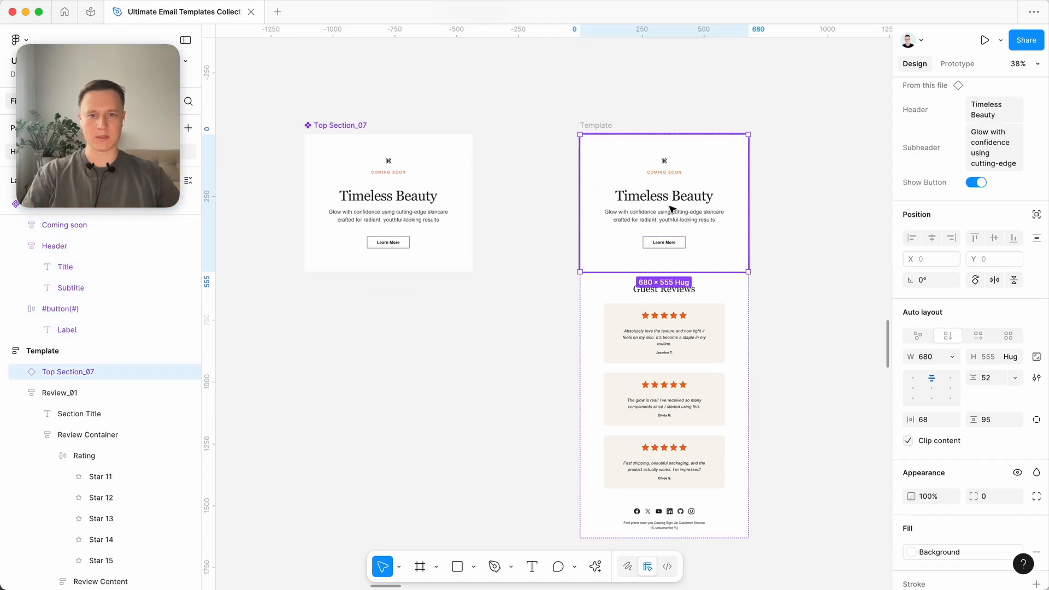
scroll(718, 214, "right", 2)
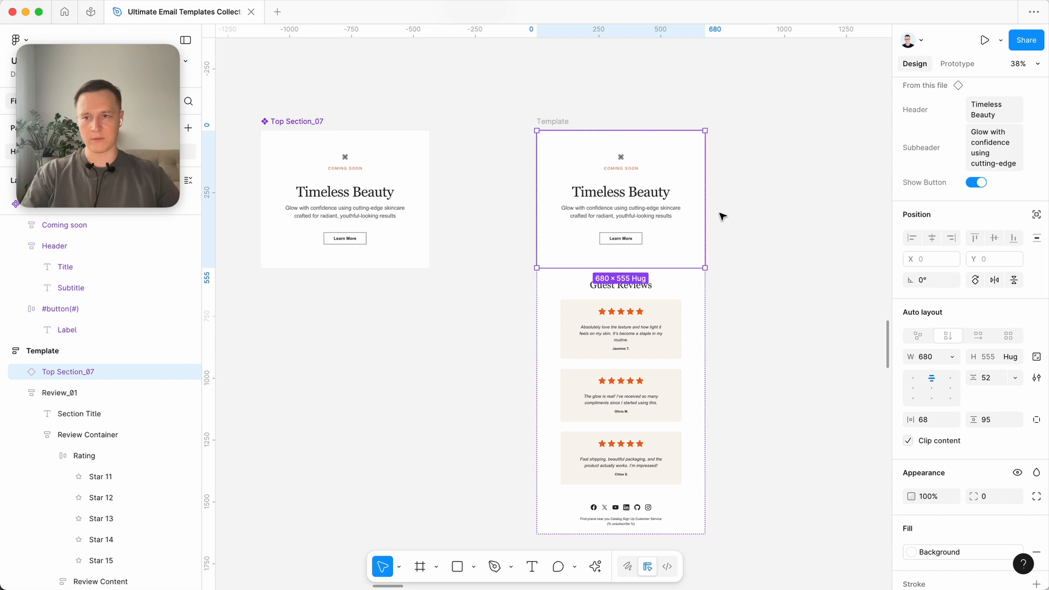
left_click(421, 209)
scroll(421, 209, "left", 3)
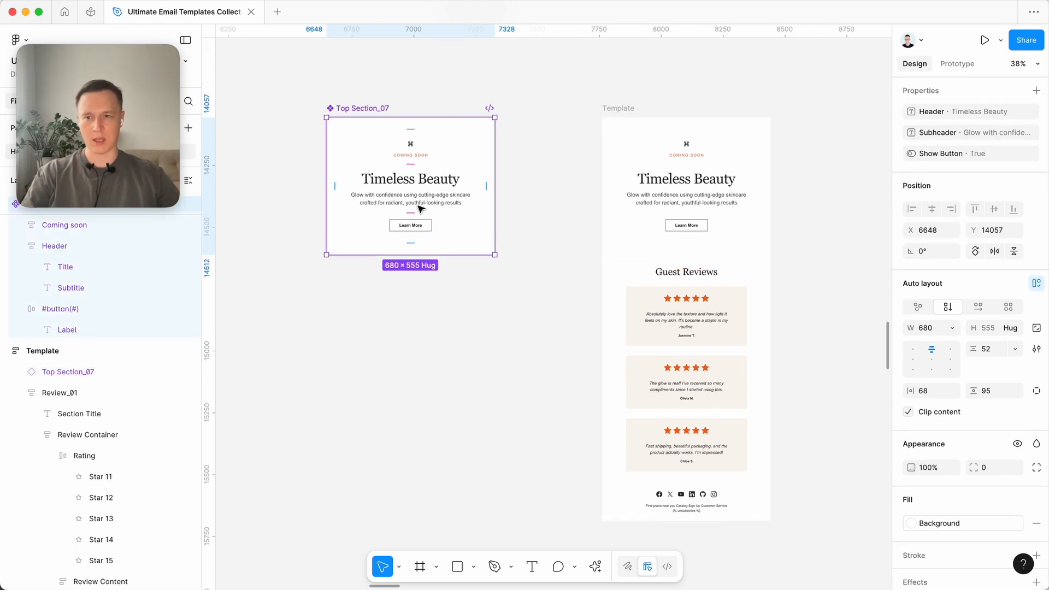
left_click(687, 200)
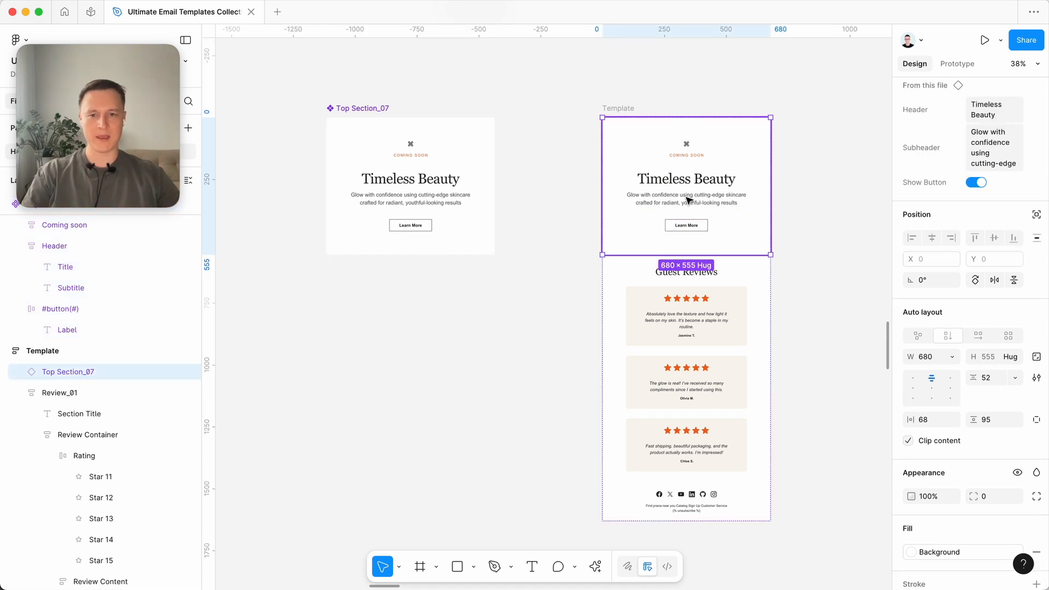
- Try reordering the Coming soon block within the Top Section_07 main component and return it to its original place
left_click(428, 156)
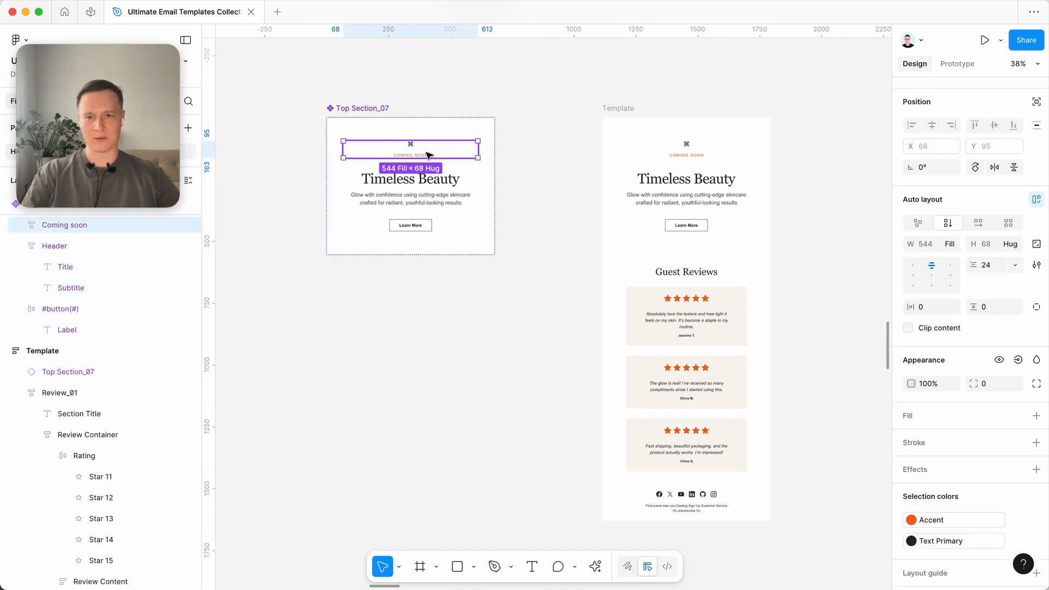
key("Down")
key("Up")
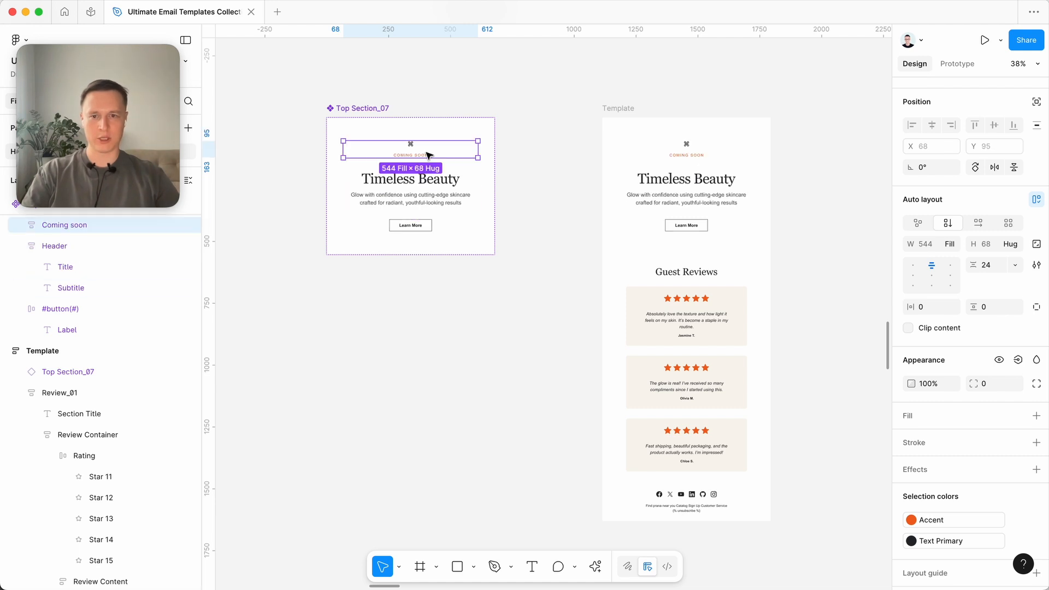
key("Down")
key("Up")
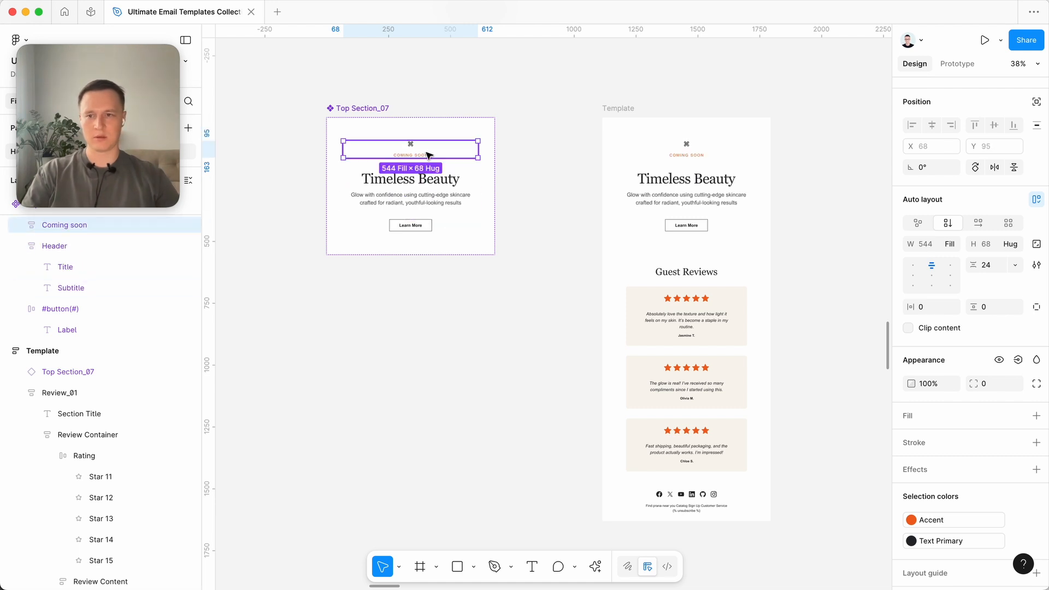
left_click(543, 175)
- Set the Header property of the Top Section_07 instance in the Template frame to "Header"
scroll(545, 178, "right", 3)
scroll(545, 178, "down", 1)
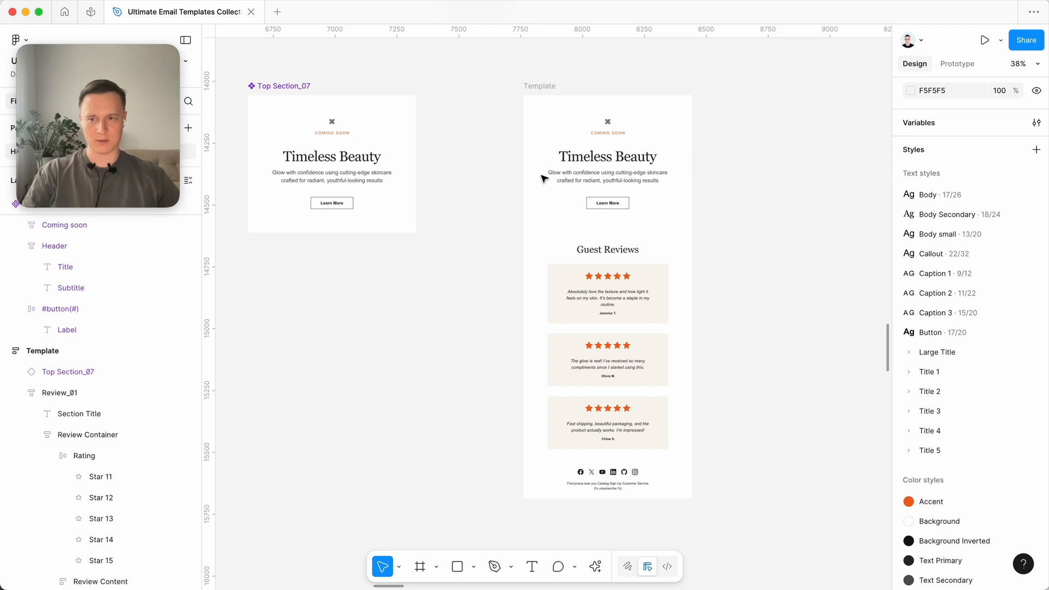
scroll(635, 192, "up", 2)
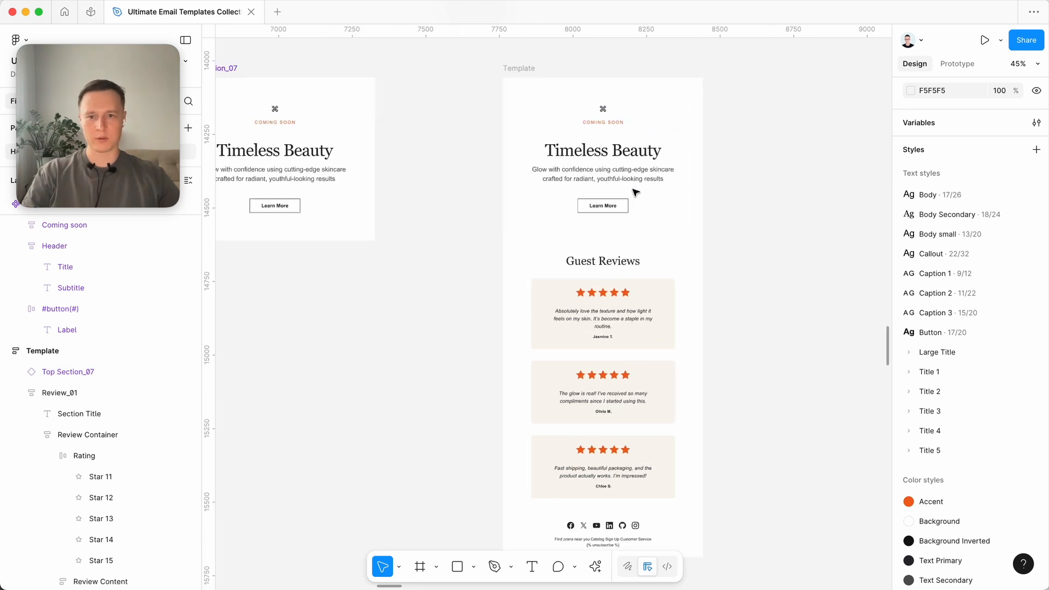
scroll(635, 193, "right", 1)
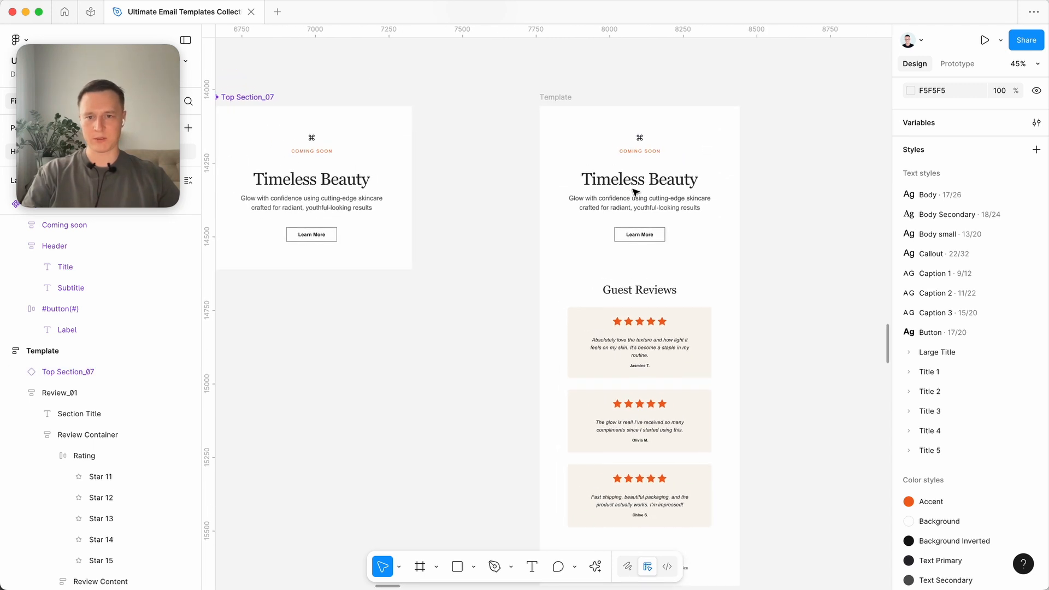
scroll(673, 217, "right", 3)
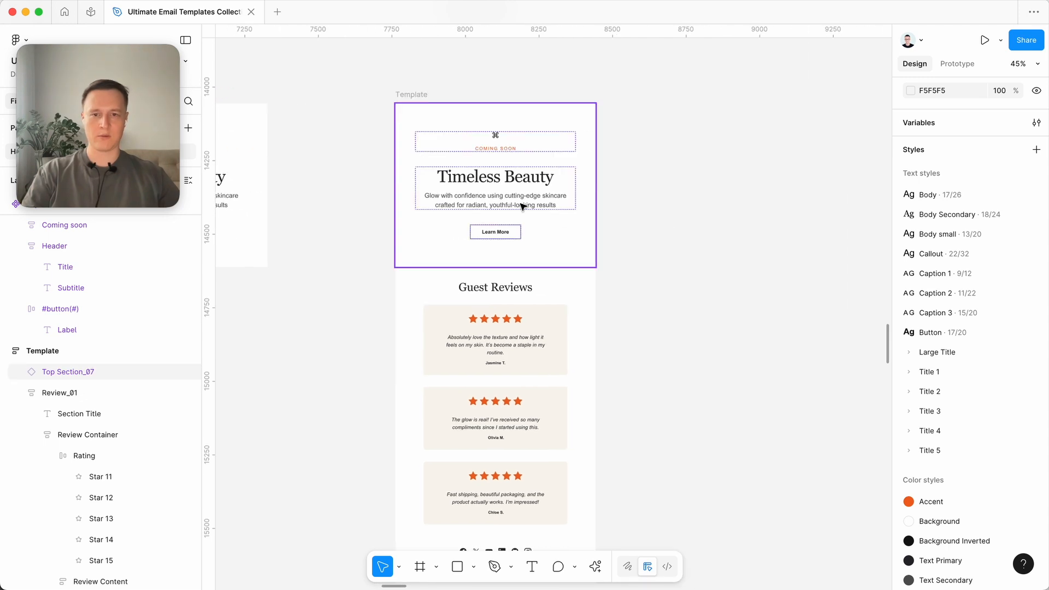
left_click(520, 204)
scroll(455, 180, "up", 5)
scroll(500, 195, "down", 3)
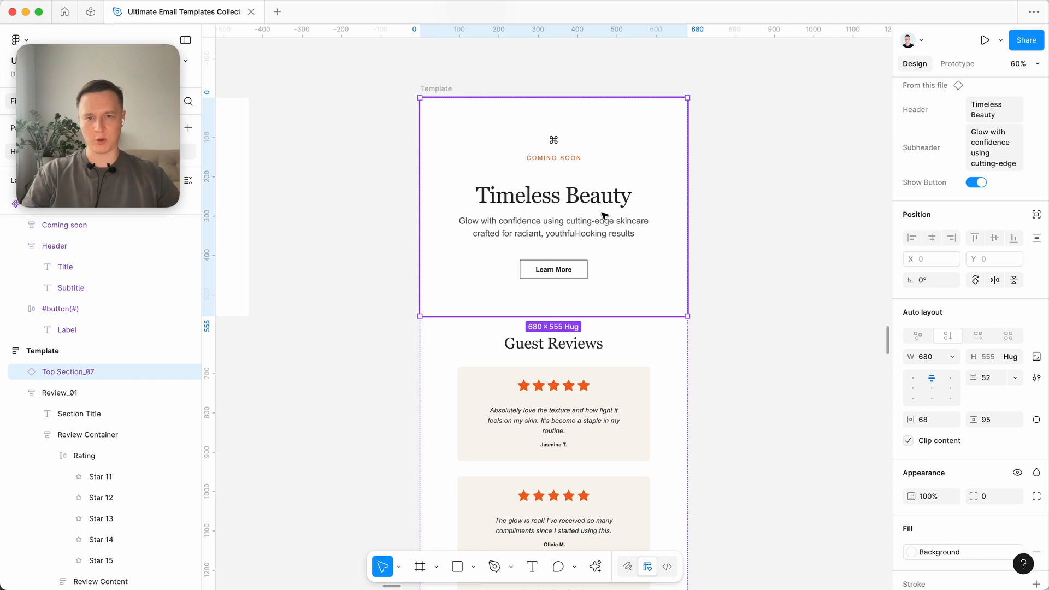
left_click(998, 111)
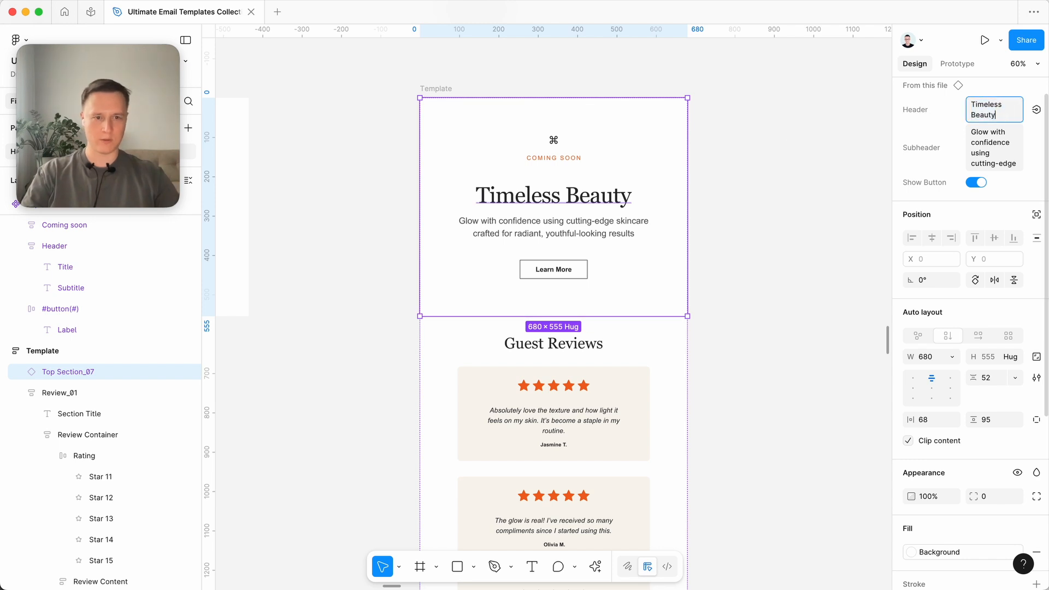
double_click(997, 115)
key("BackSpace")
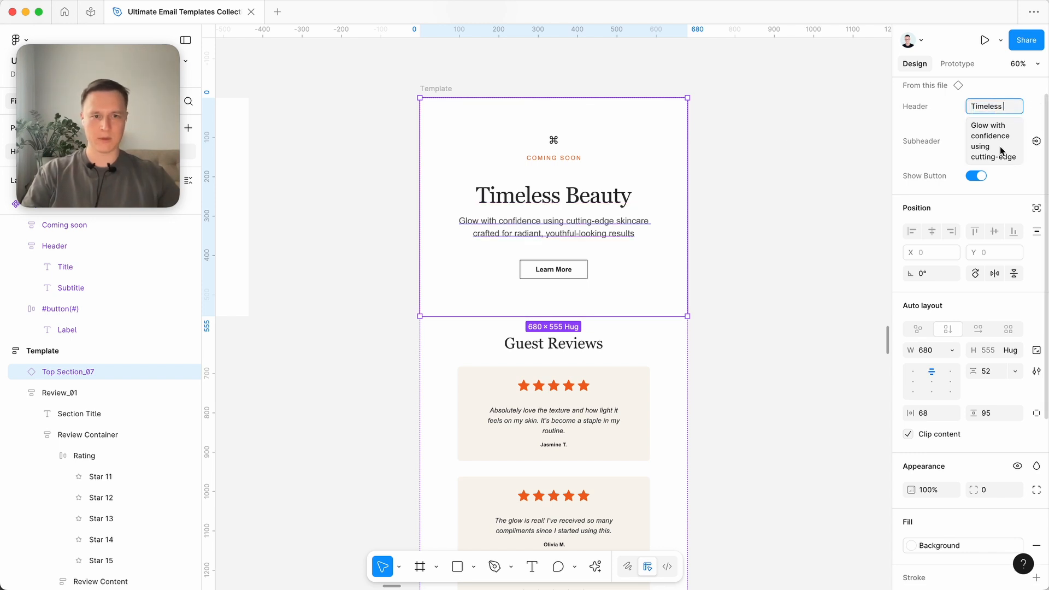
key("super+a")
type("Header")
key("Return")
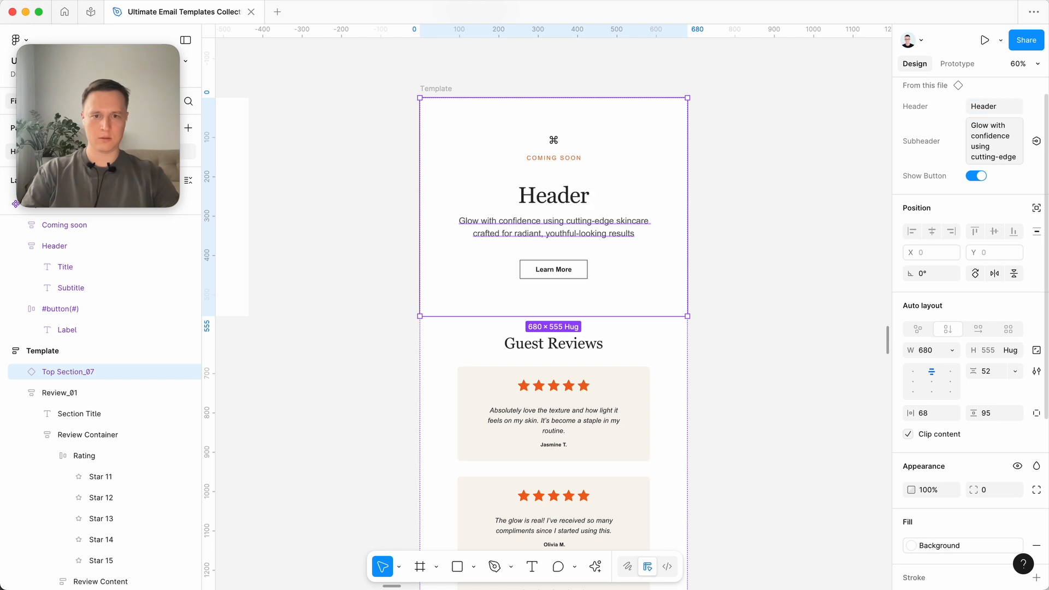
- Set the instance's Subheader property to "subheaedr" and toggle Show Button off and back on
left_click(987, 143)
type("su")
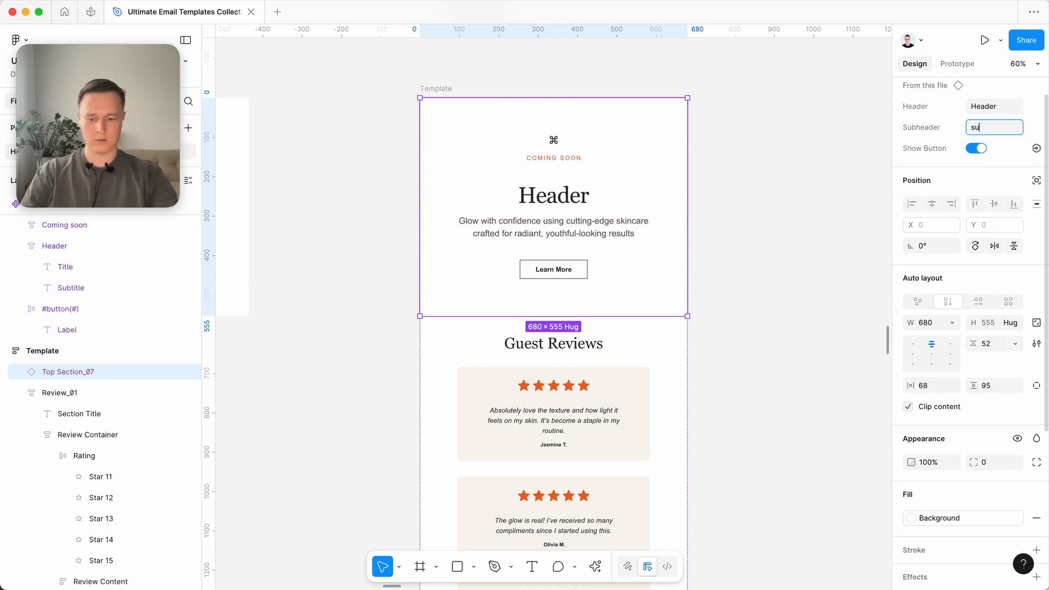
type("bheaedr")
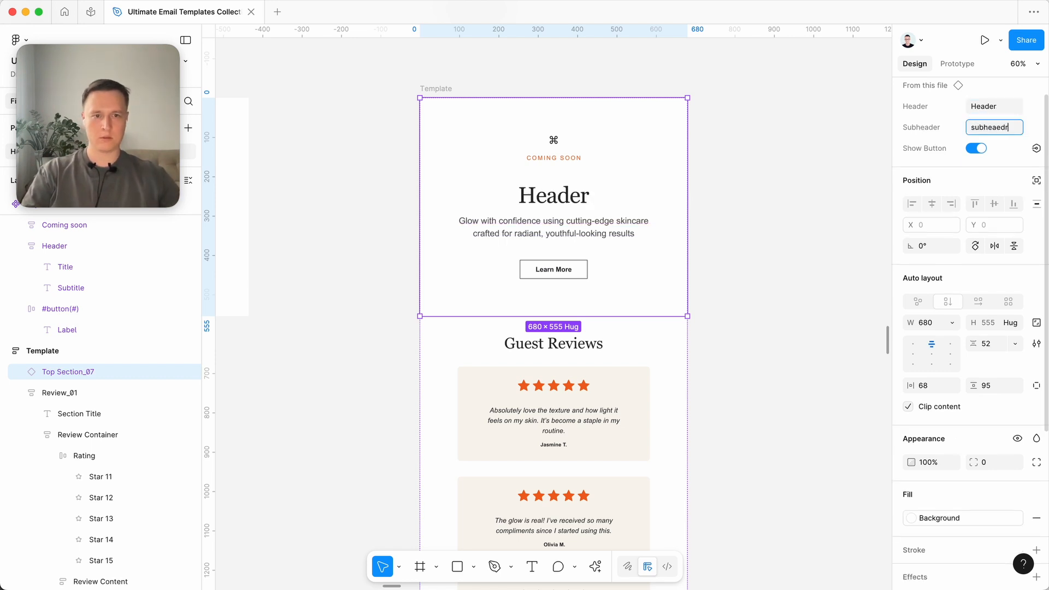
left_click(976, 149)
left_click(977, 149)
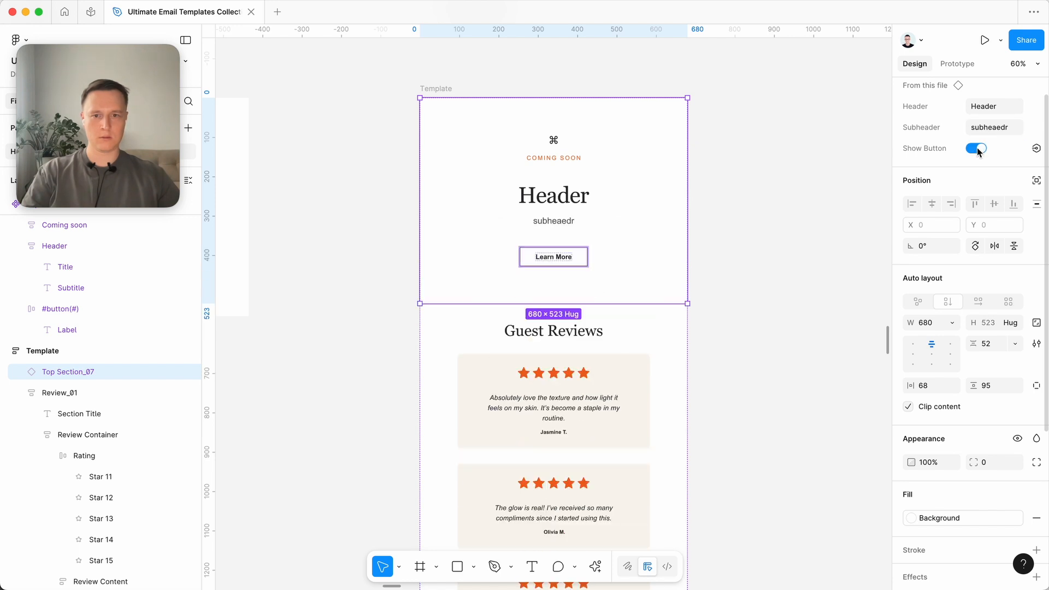
left_click(805, 208)
scroll(806, 210, "down", 3)
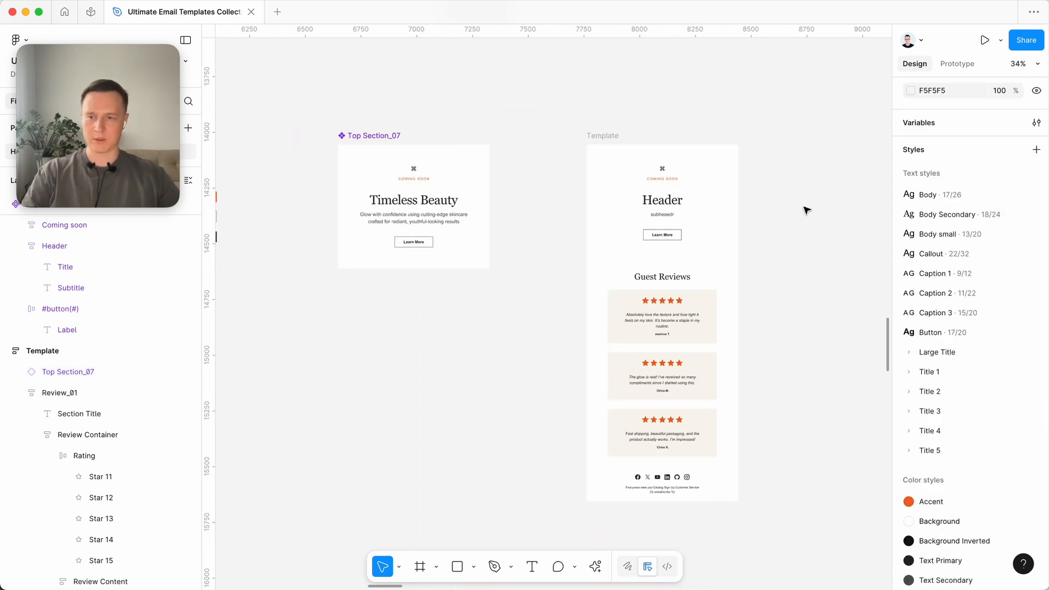
scroll(806, 210, "down", 2)
scroll(806, 210, "left", 5)
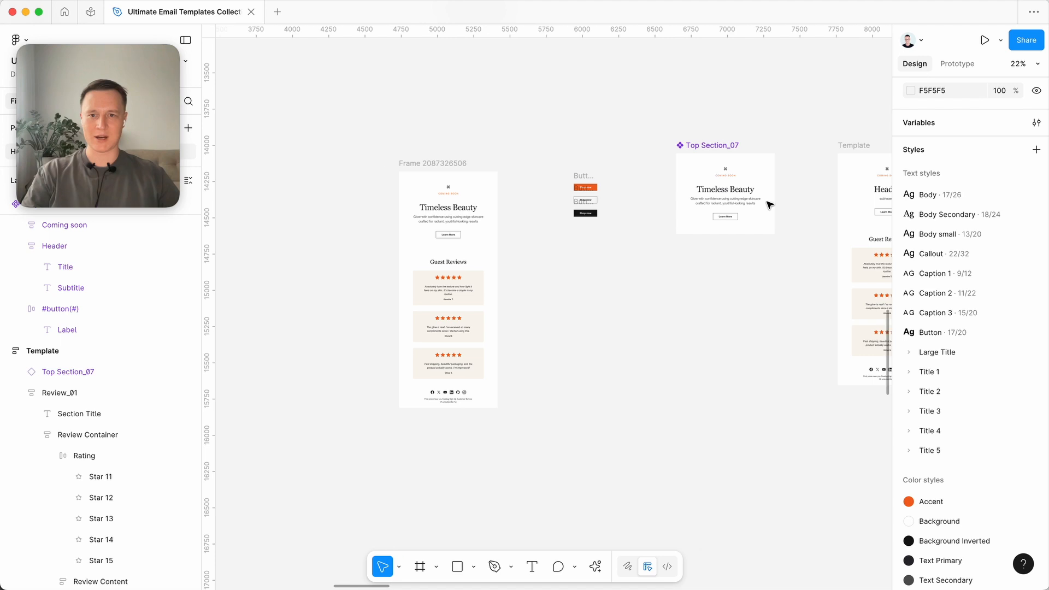
left_click(458, 164)
scroll(614, 347, "down", 3)
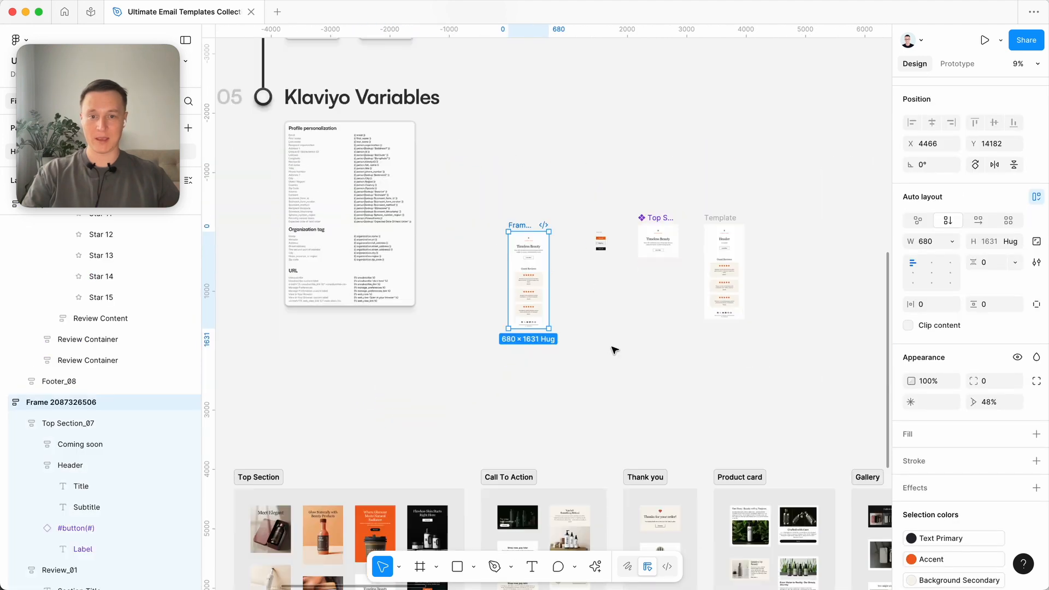
scroll(614, 346, "down", 5)
scroll(614, 347, "up", 3)
scroll(564, 194, "up", 10)
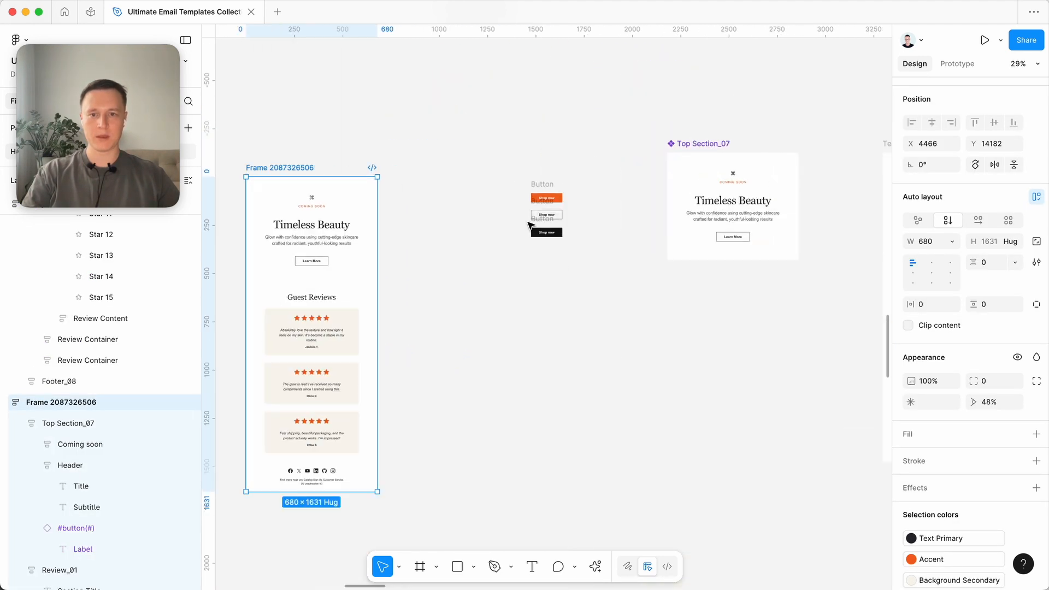
- Select the three Shop now buttons and move them together horizontally to X 5835
left_click_drag(450, 169, 684, 480)
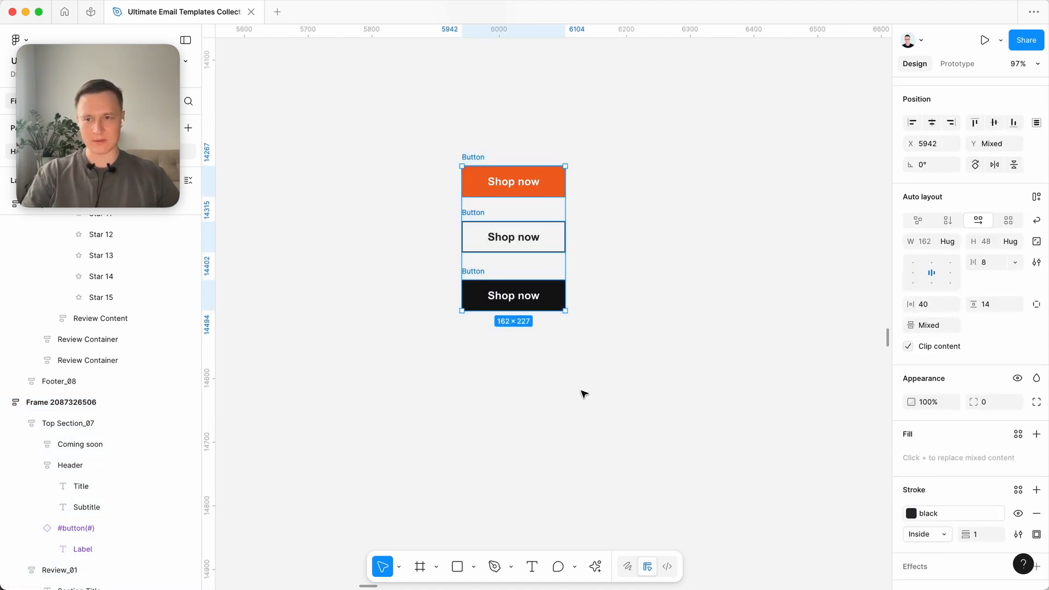
left_click_drag(408, 391, 666, 149)
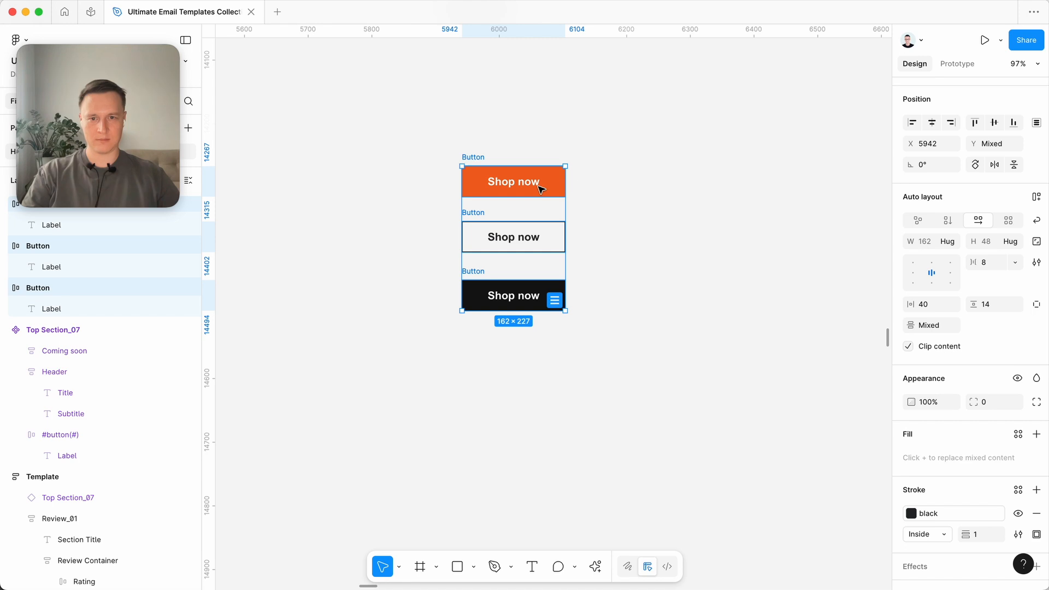
left_click_drag(542, 189, 474, 189)
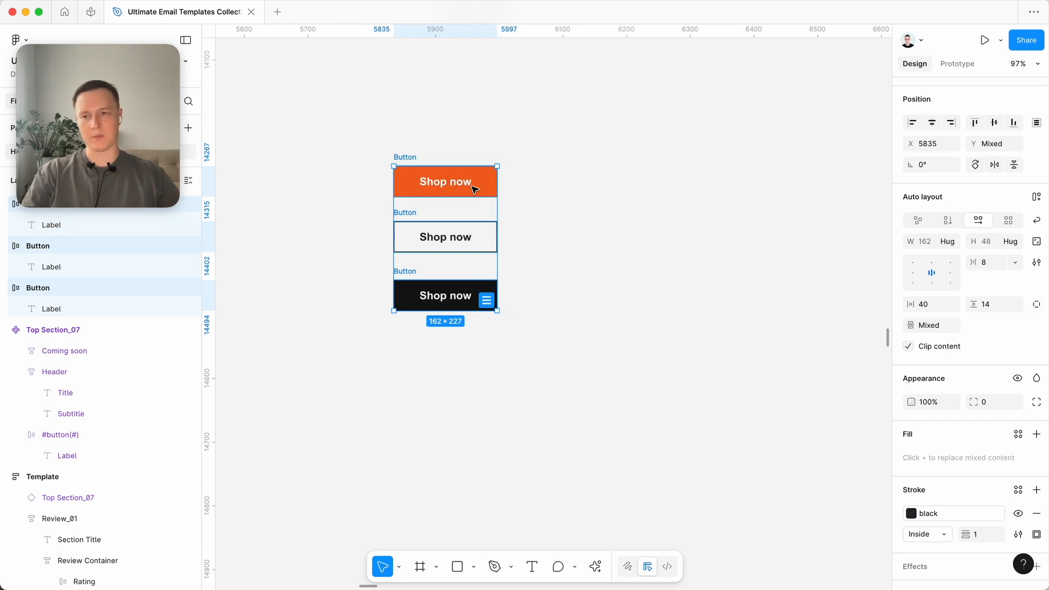
- Combine the three selected Shop now buttons into a single component set
left_click_drag(324, 104, 567, 371)
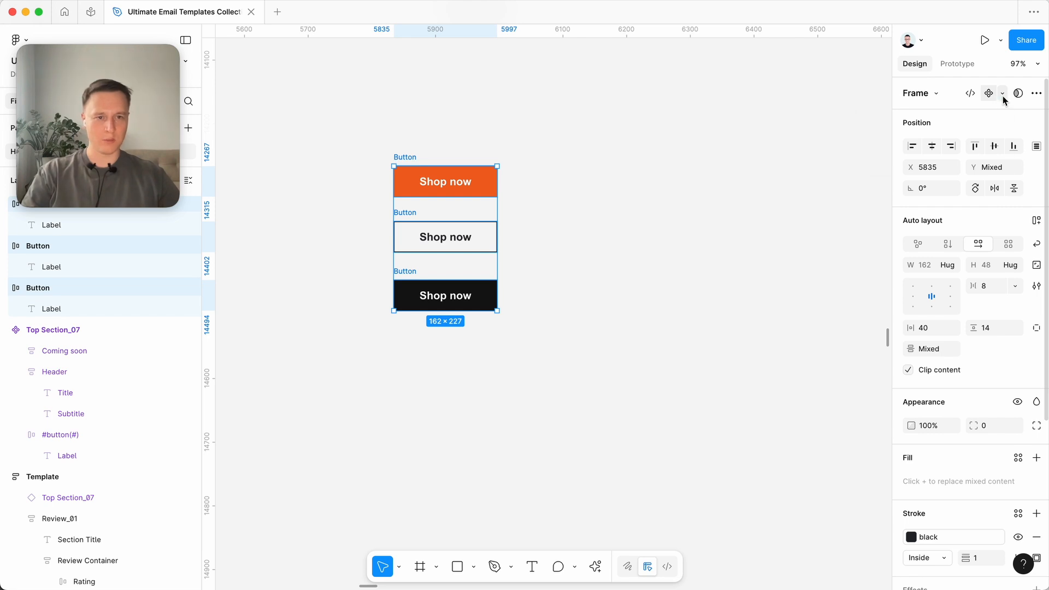
left_click(1002, 95)
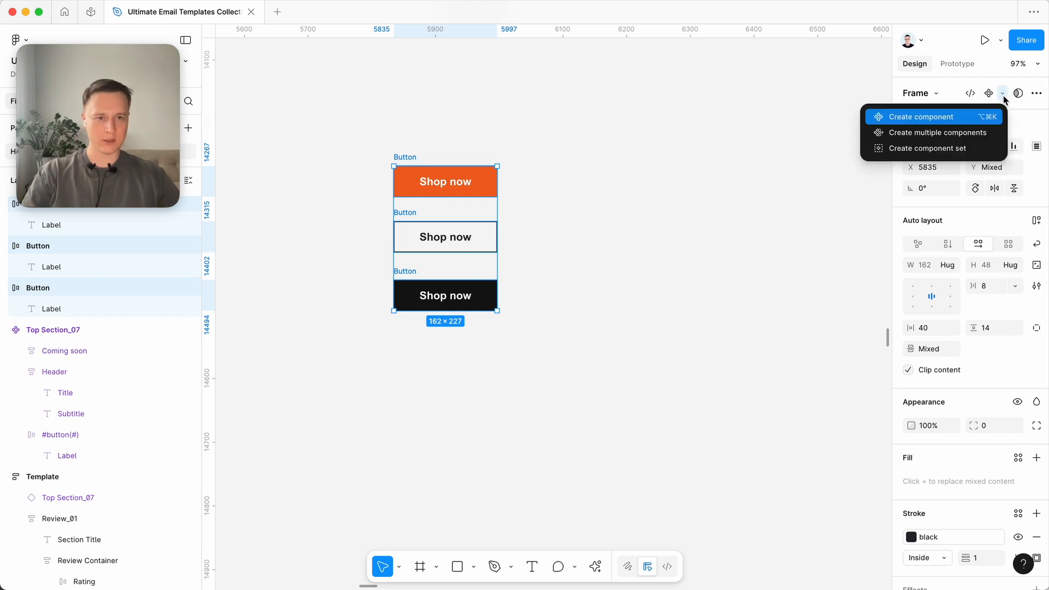
left_click(947, 151)
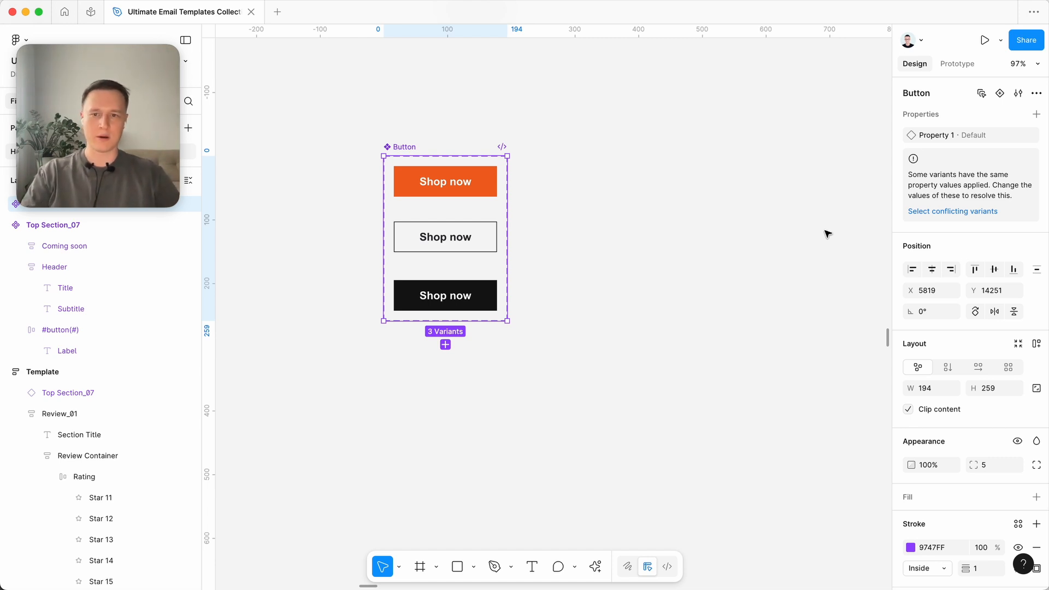
left_click(753, 223)
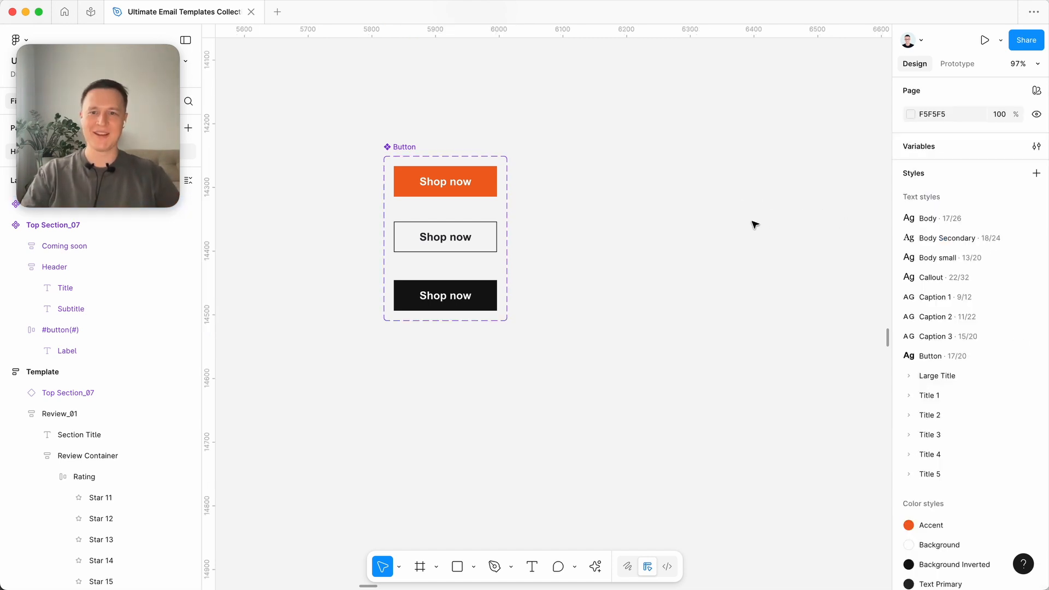
- Move the Button component set slightly, to X 5846 and Y 14249
scroll(596, 195, "left", 2)
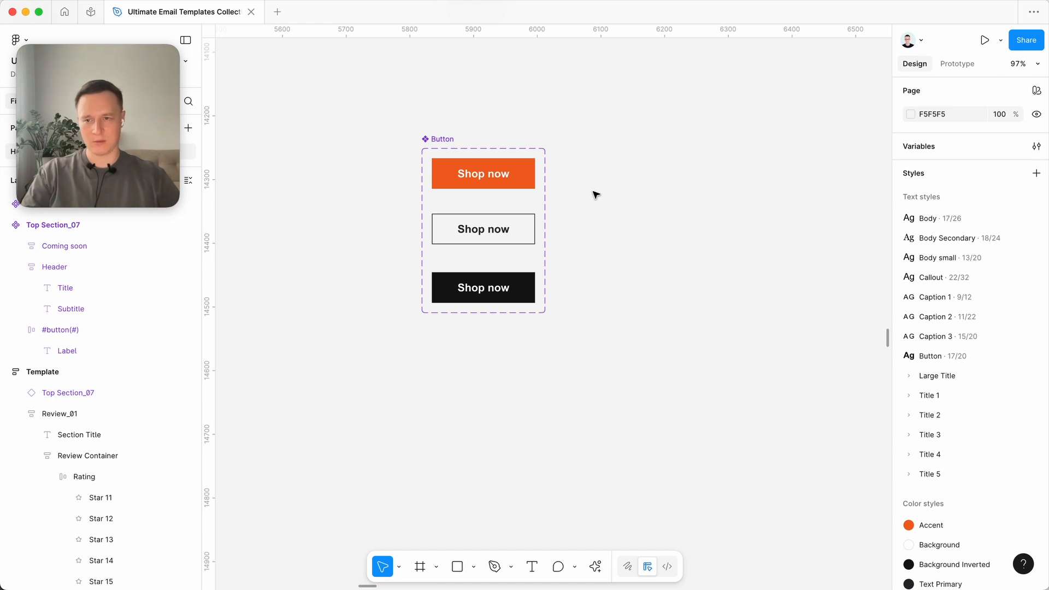
scroll(622, 187, "left", 2)
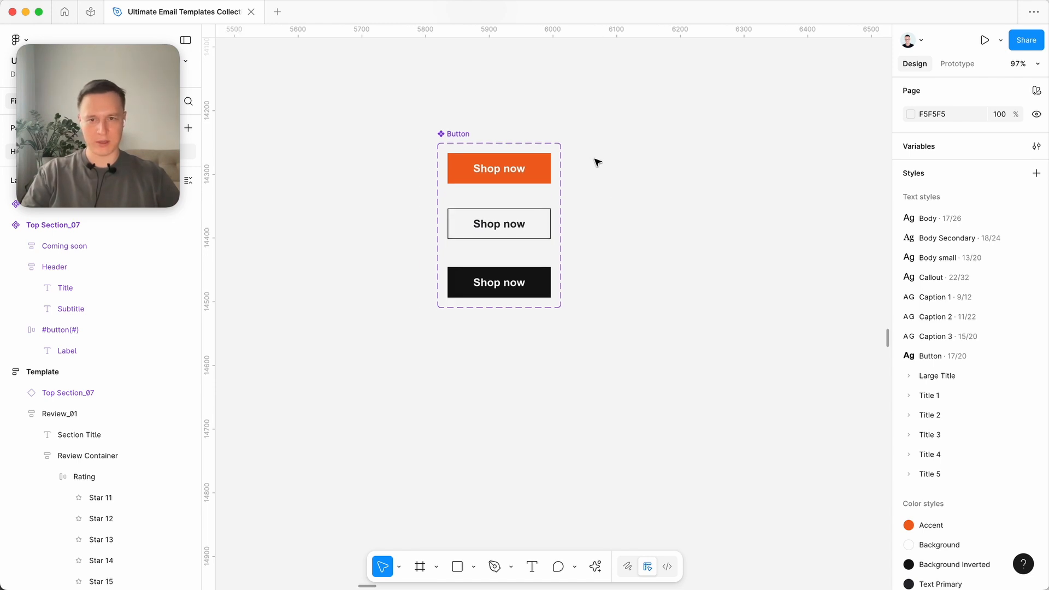
left_click(459, 133)
left_click(479, 108)
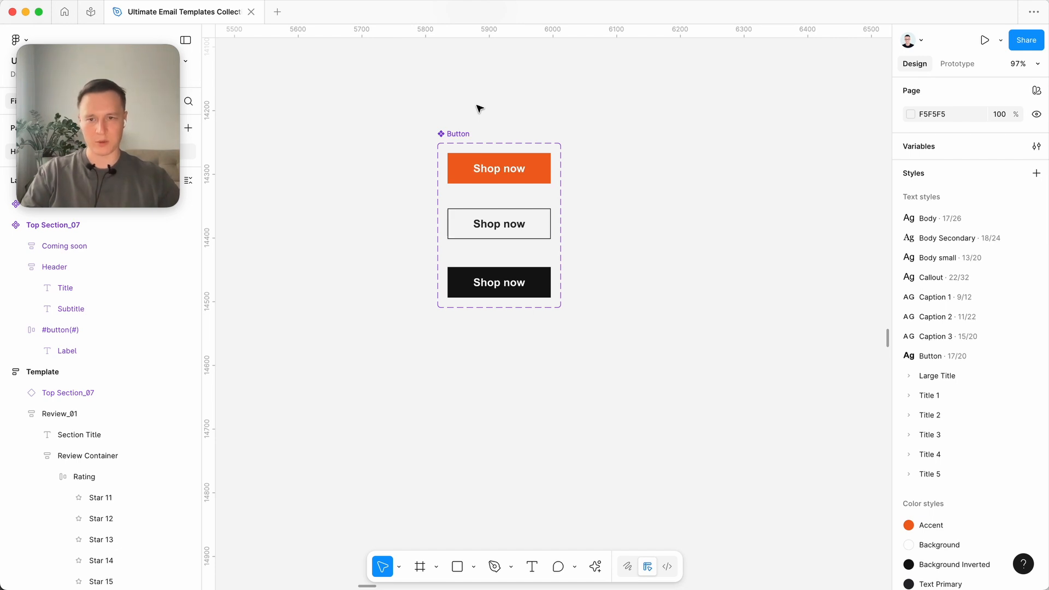
scroll(459, 136, "up", 5)
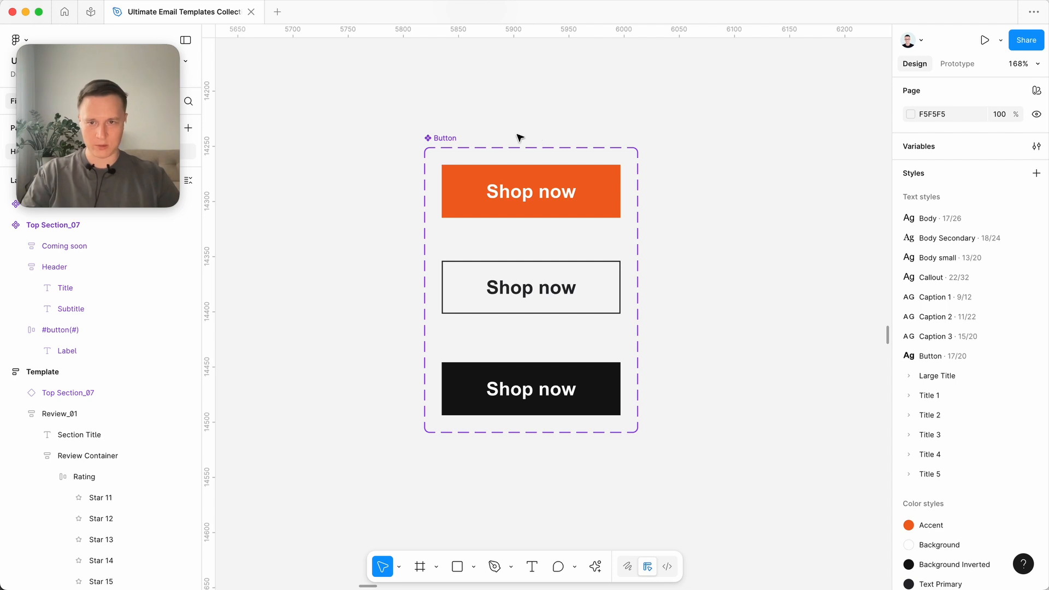
left_click(446, 138)
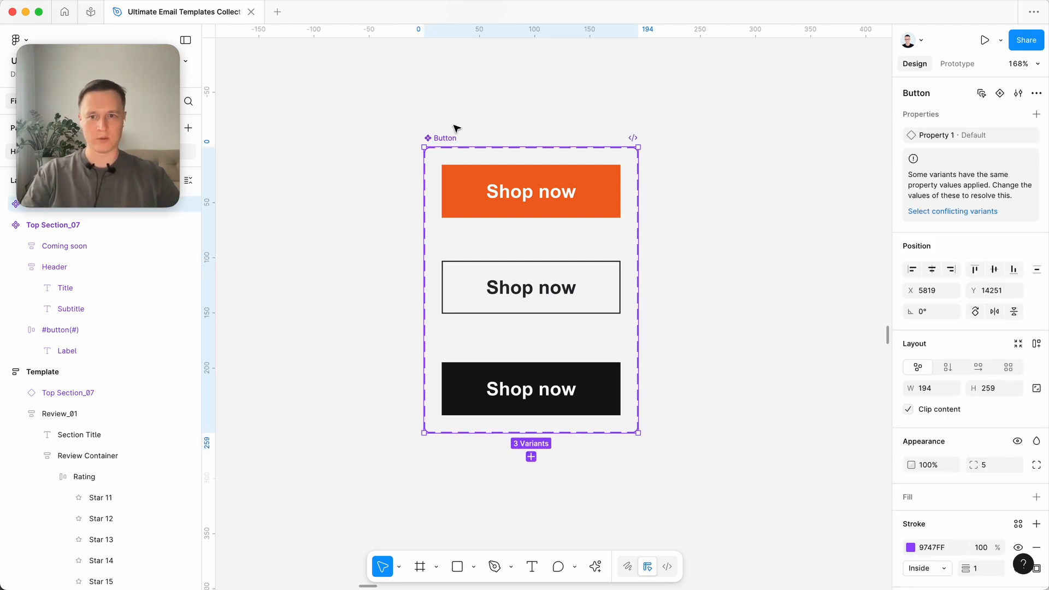
left_click(448, 129)
left_click_drag(433, 138, 462, 136)
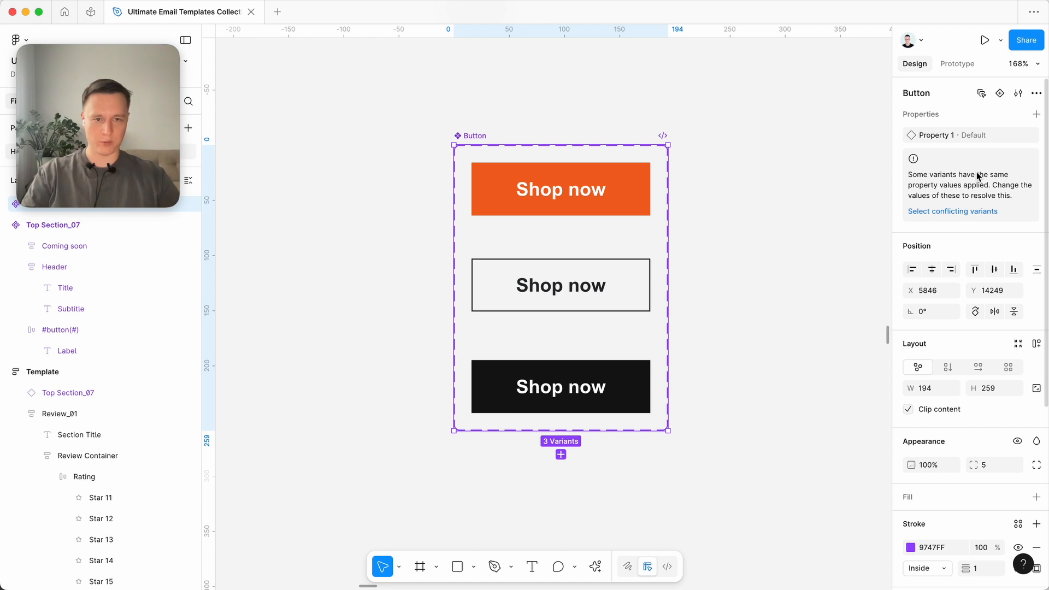
- Rename the Button component set's variant property from Property 1 to "Background"
double_click(950, 136)
left_click(997, 141)
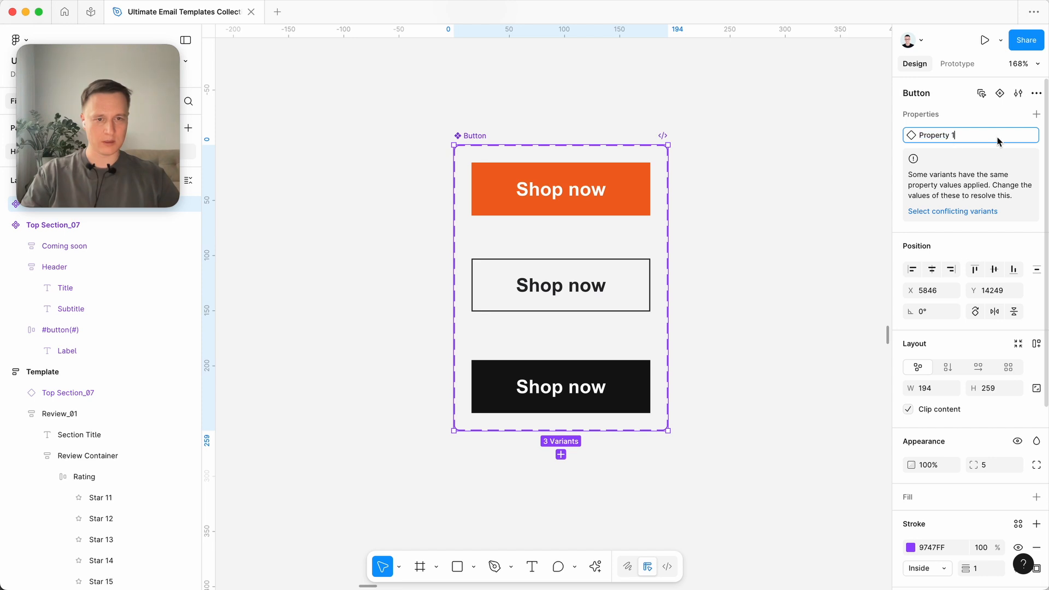
triple_click(946, 133)
type("Ba")
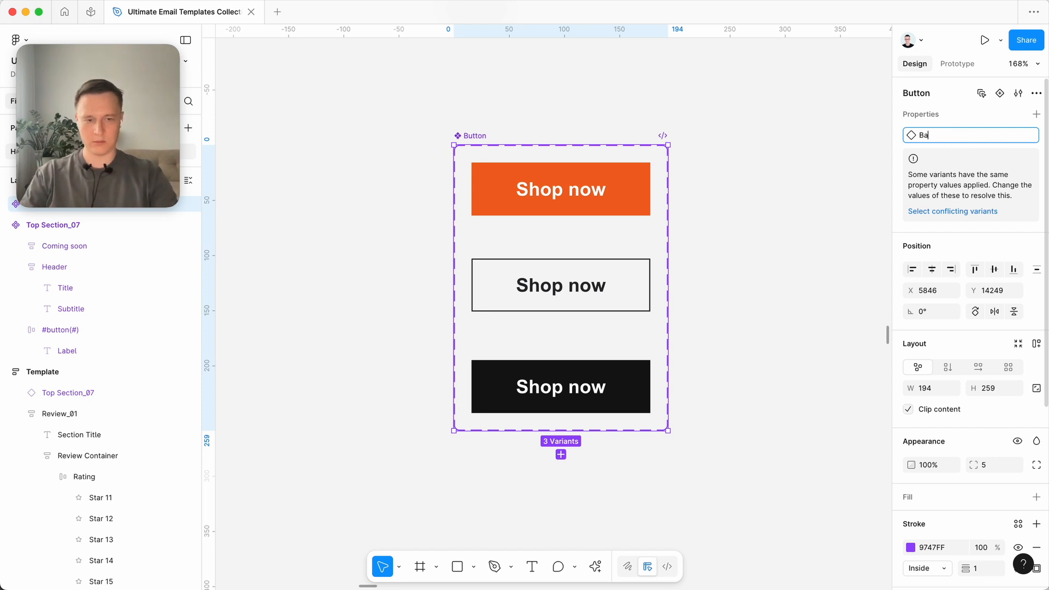
type("ckground")
key("Return")
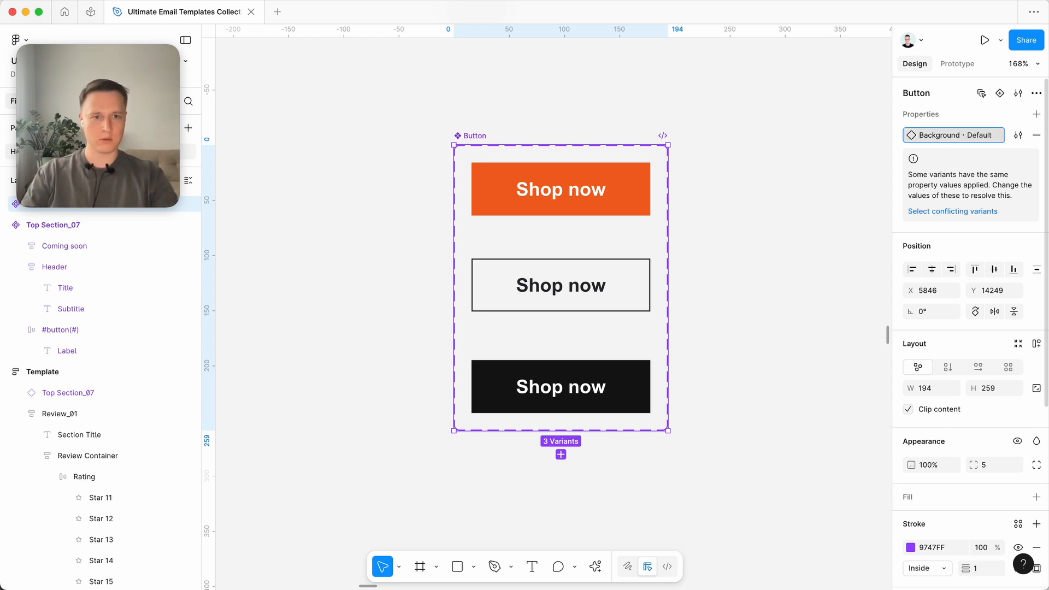
left_click(740, 126)
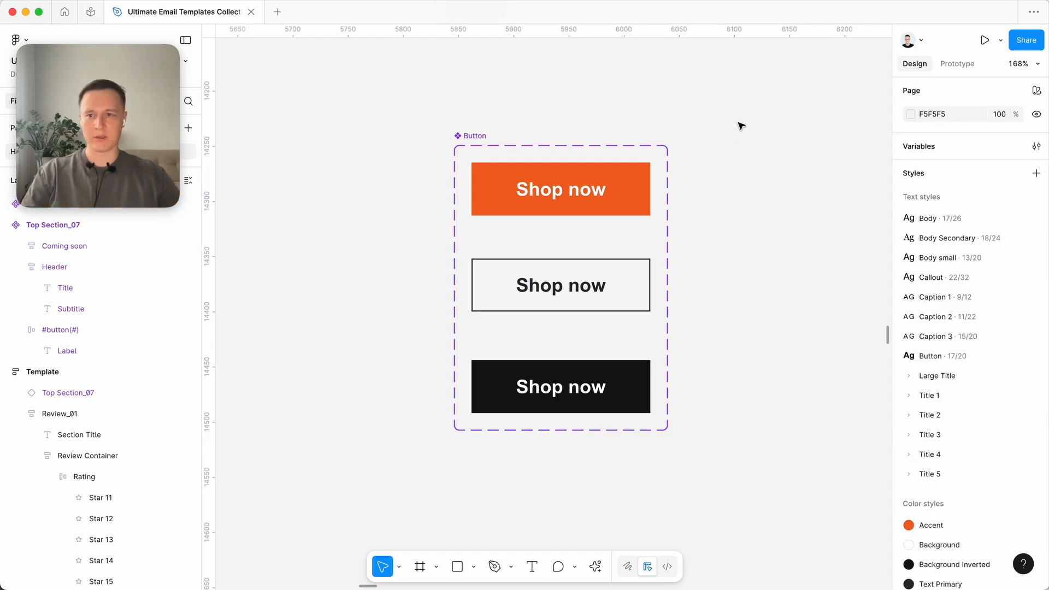
- Set the Background value of the orange Shop now variant to "Orange"
left_click(620, 188)
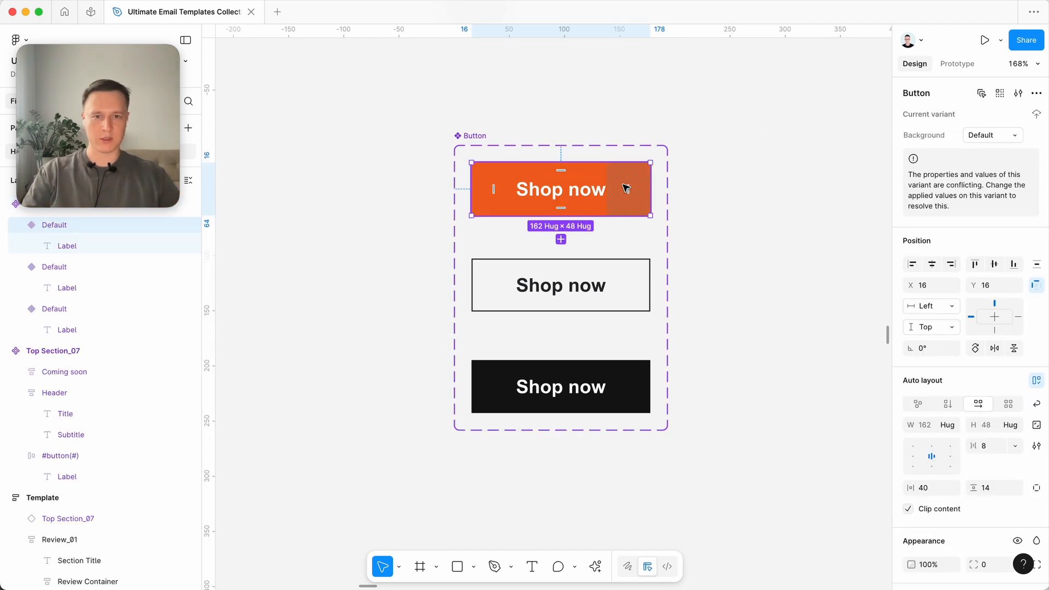
left_click(999, 135)
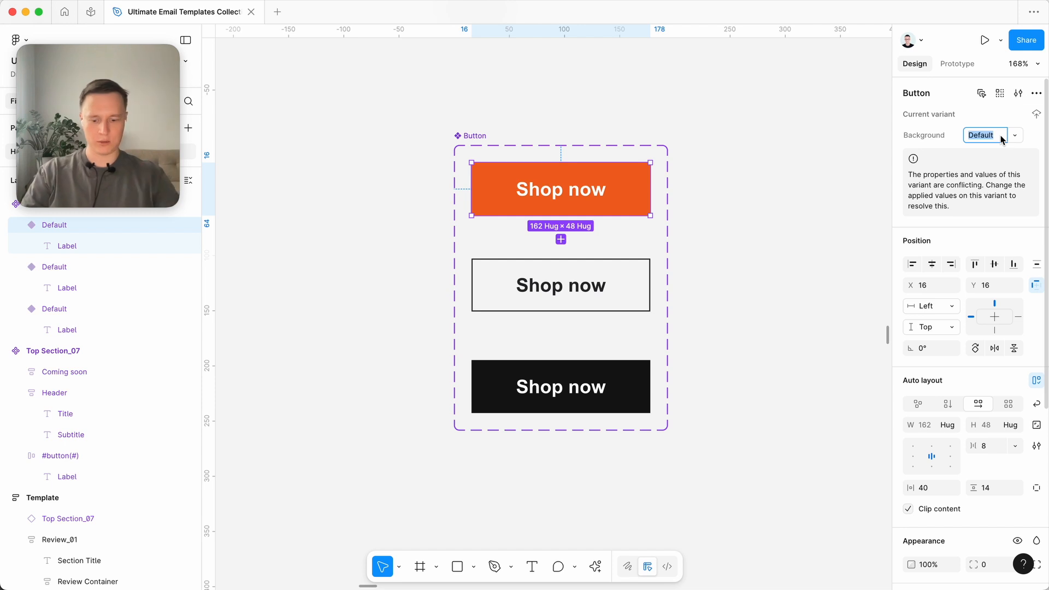
type("Orange")
key("Return")
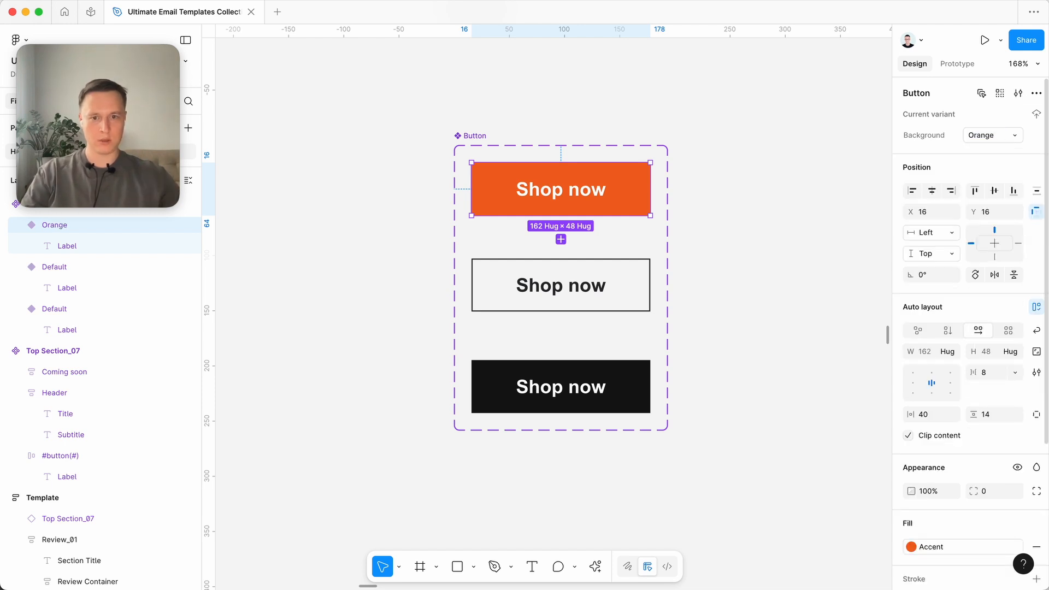
- Set the Background value of the outlined Shop now variant to "Transparent"
left_click(634, 287)
left_click(990, 136)
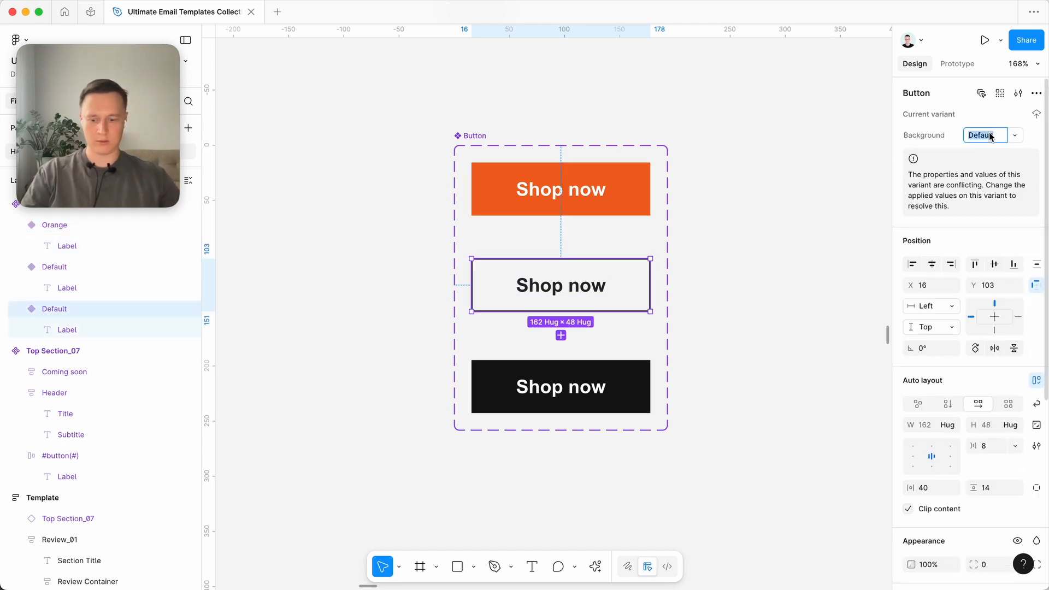
type("Transparent")
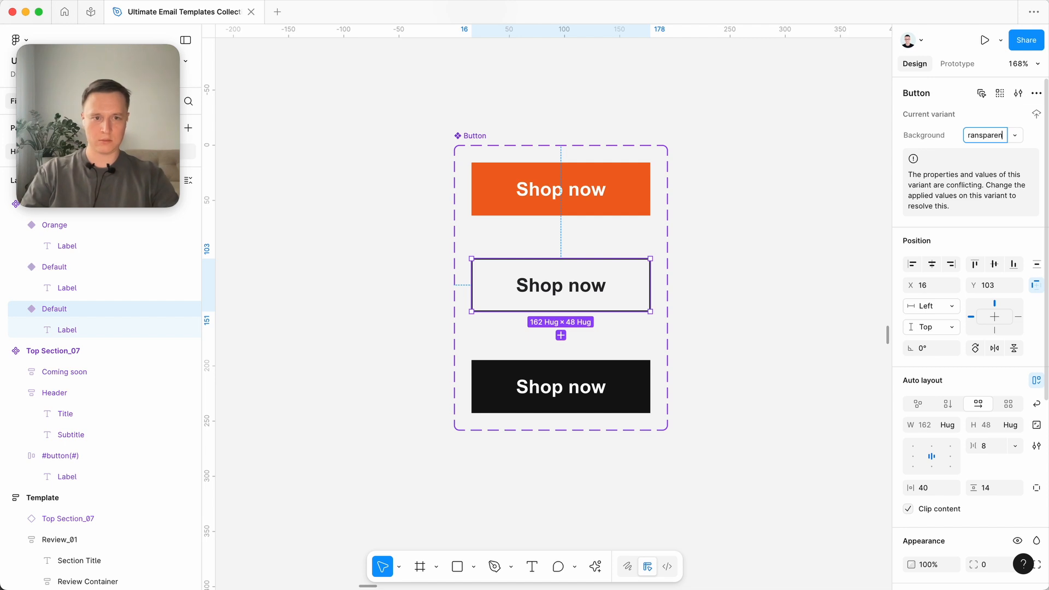
key("Return")
- Set the Background value of the black Shop now variant to "Black"
left_click(635, 373)
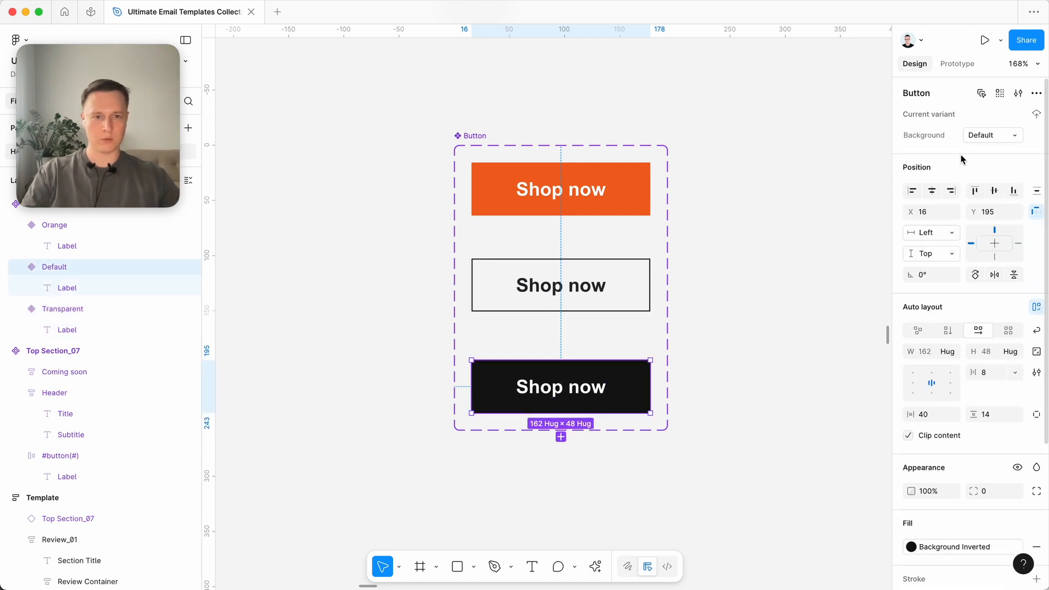
left_click(991, 135)
type("Bka")
key("BackSpace")
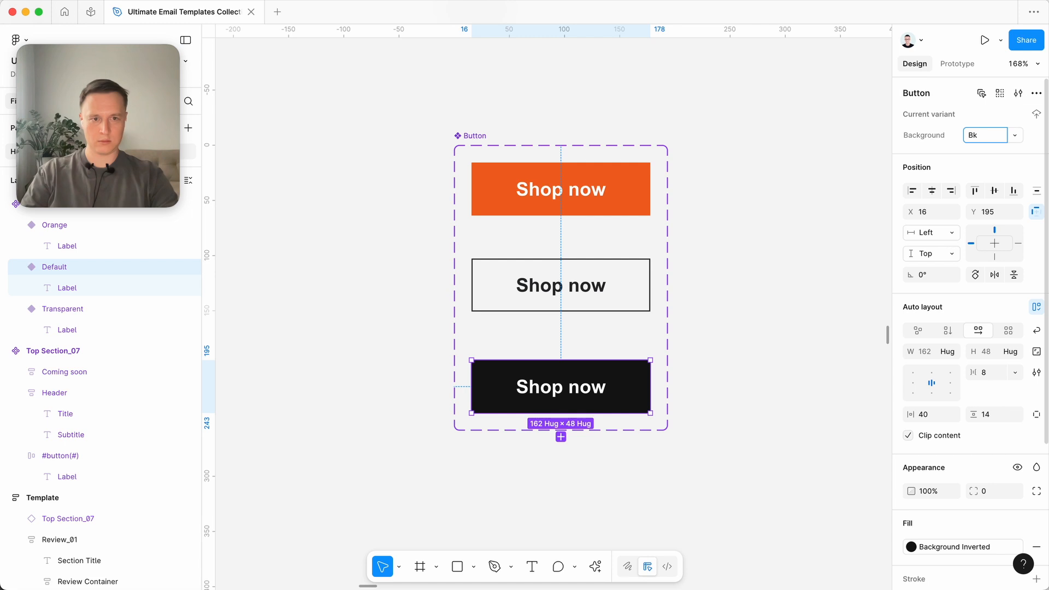
type("lack")
key("Return")
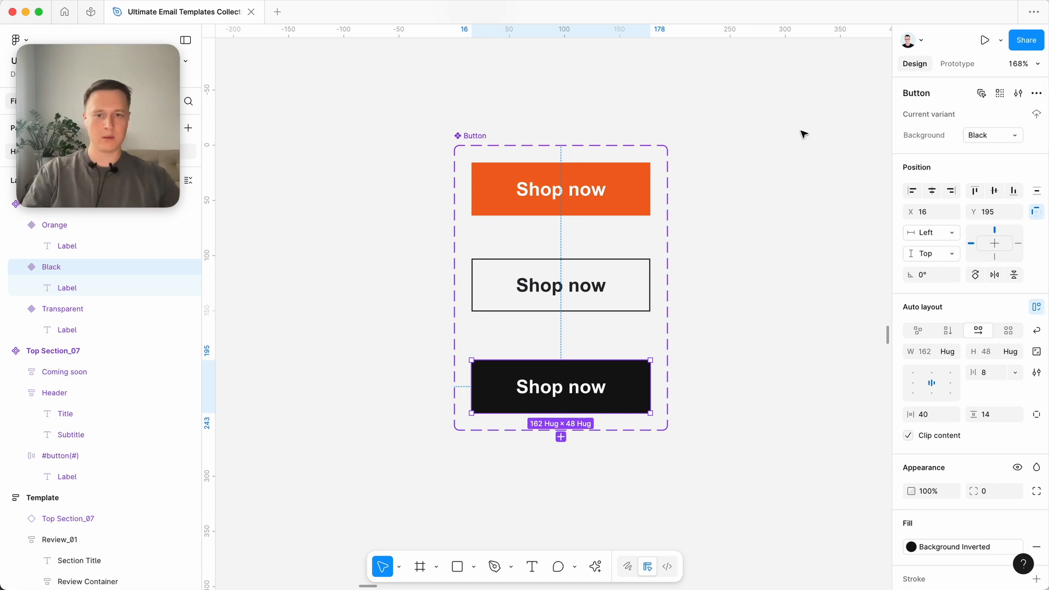
left_click(803, 133)
- Place an instance of the Orange variant beside the Button component set, at X 6245 and Y 14264
left_click(479, 136)
scroll(479, 136, "down", 3)
scroll(547, 163, "left", 2)
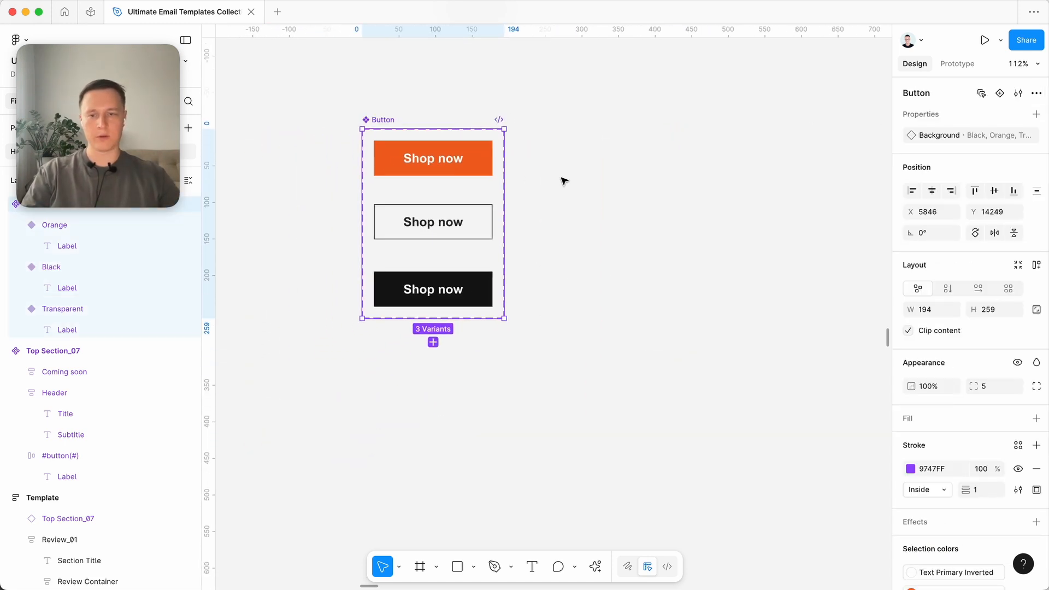
left_click(470, 160)
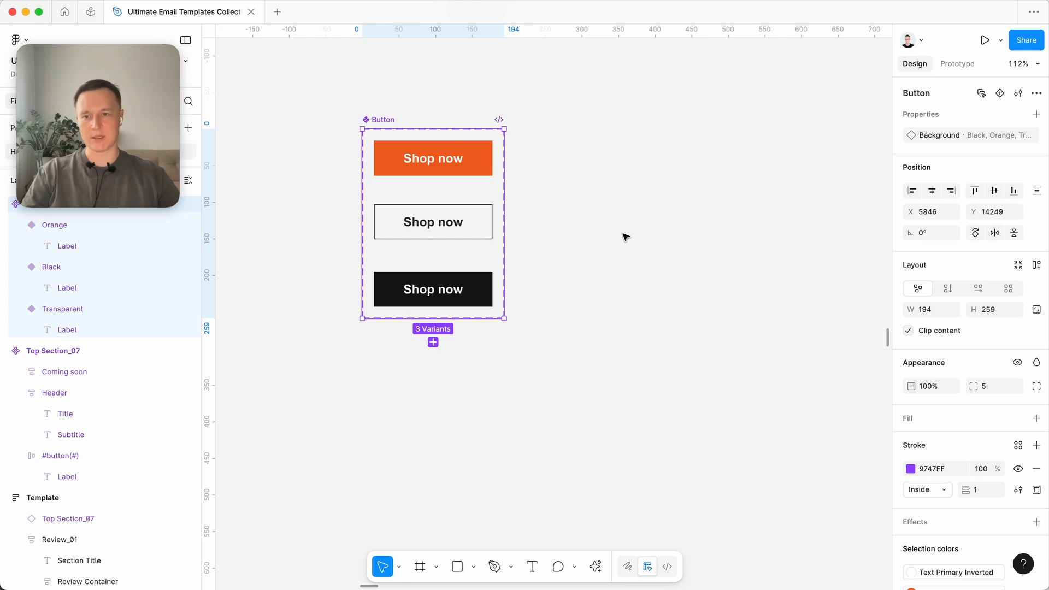
left_click(451, 159)
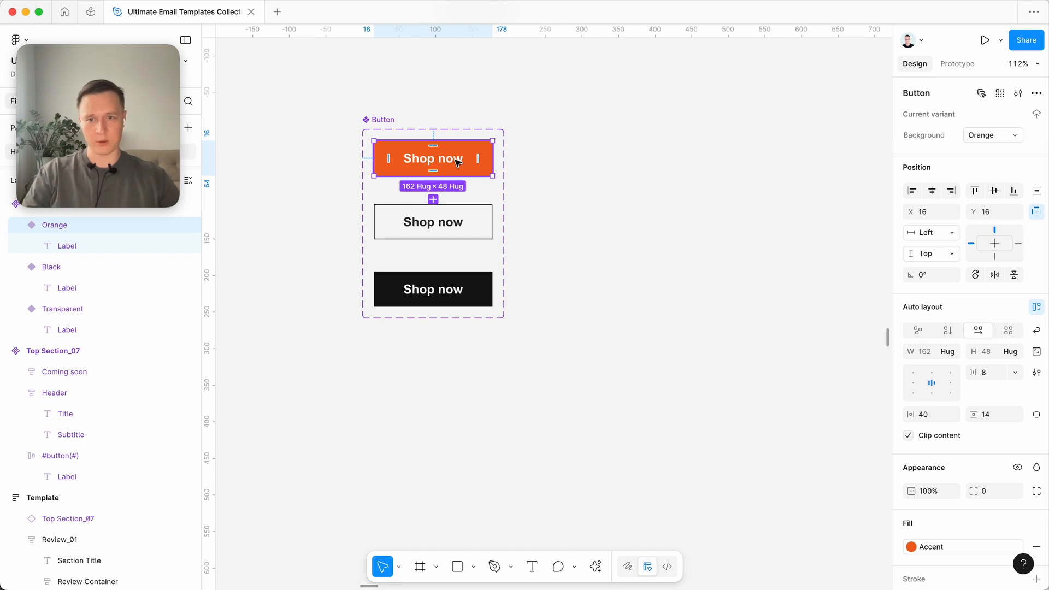
left_click_drag(457, 161, 732, 157)
left_click(597, 316)
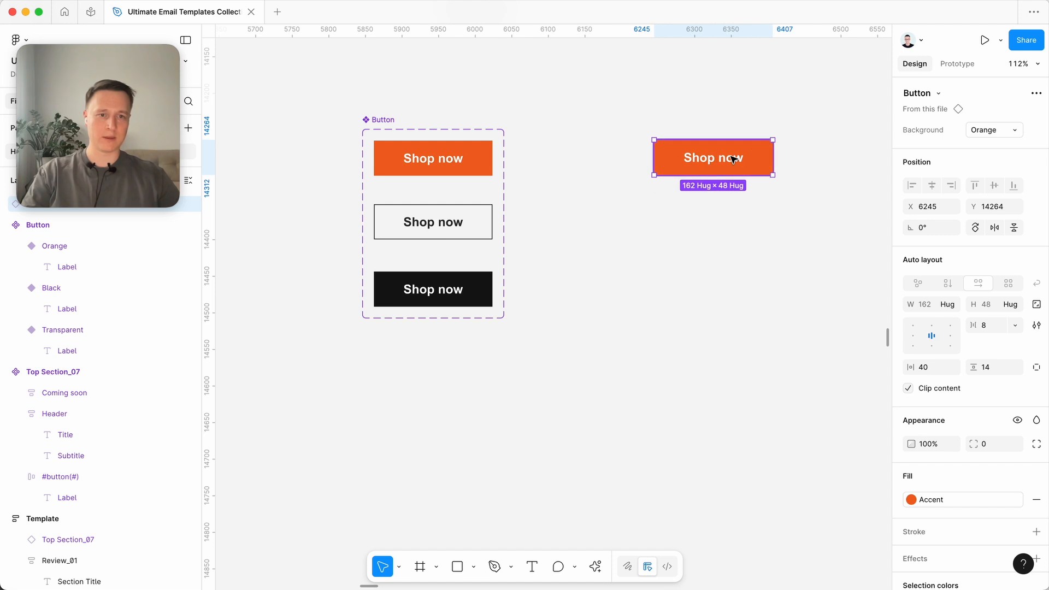
- Cycle the Button instance's Background property through Transparent, Black and Orange
scroll(733, 159, "right", 2)
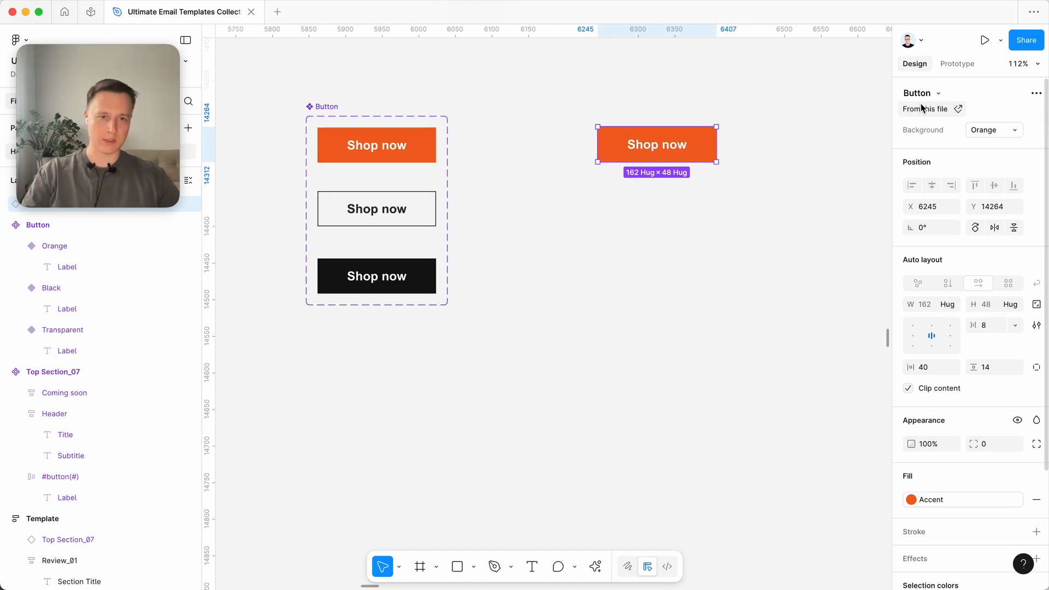
scroll(667, 153, "up", 5)
scroll(664, 157, "left", 1)
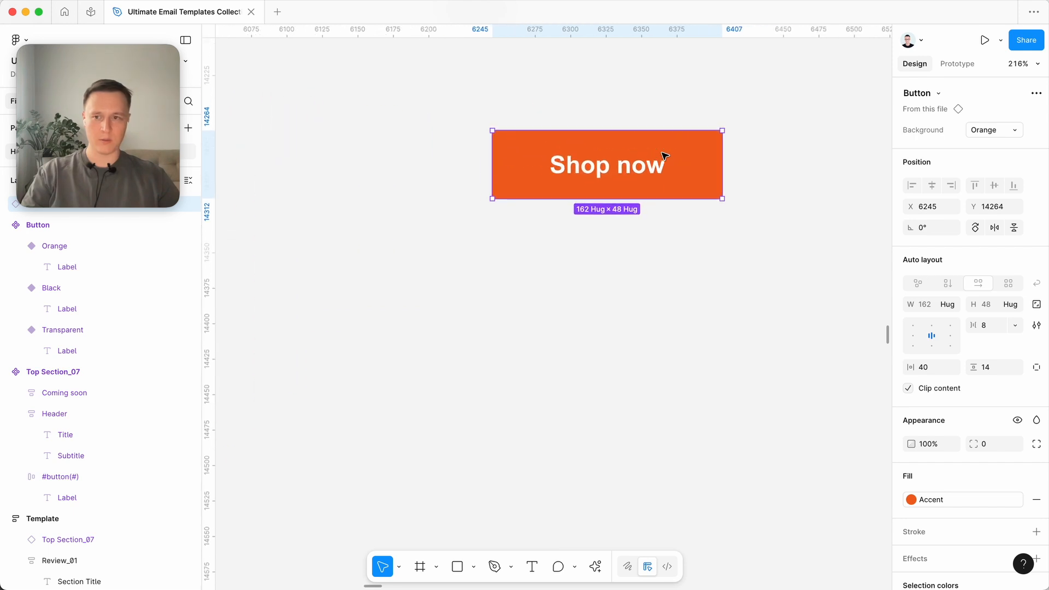
scroll(665, 156, "down", 3)
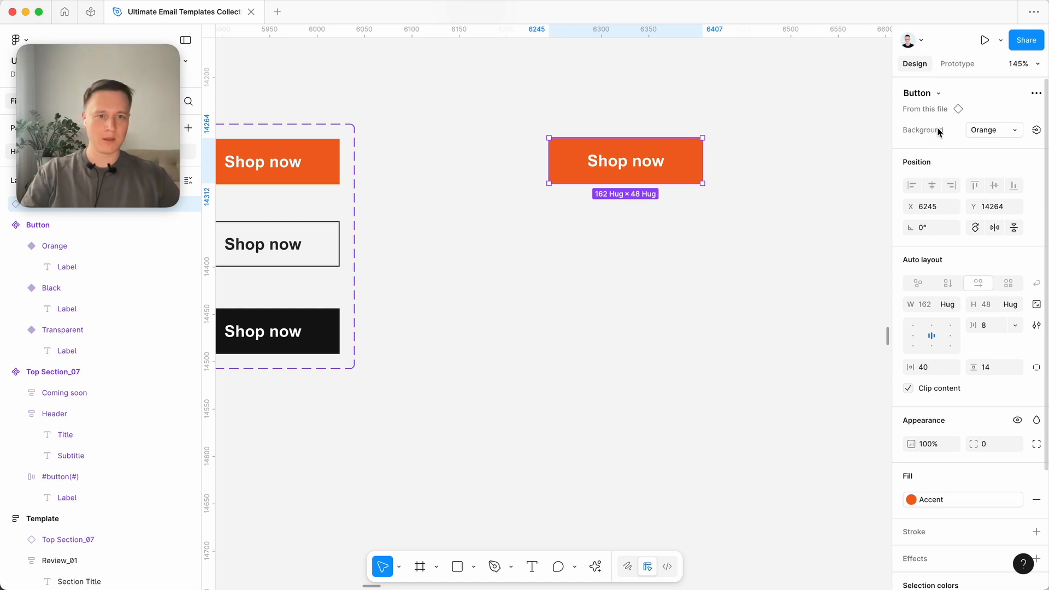
left_click(1010, 130)
left_click(983, 145)
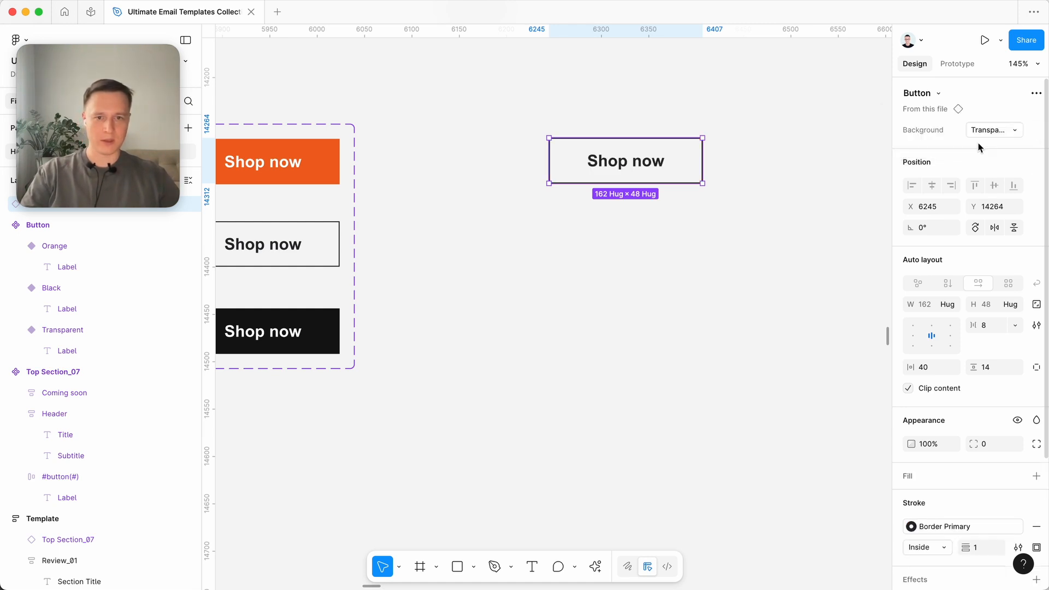
left_click(987, 137)
left_click(975, 103)
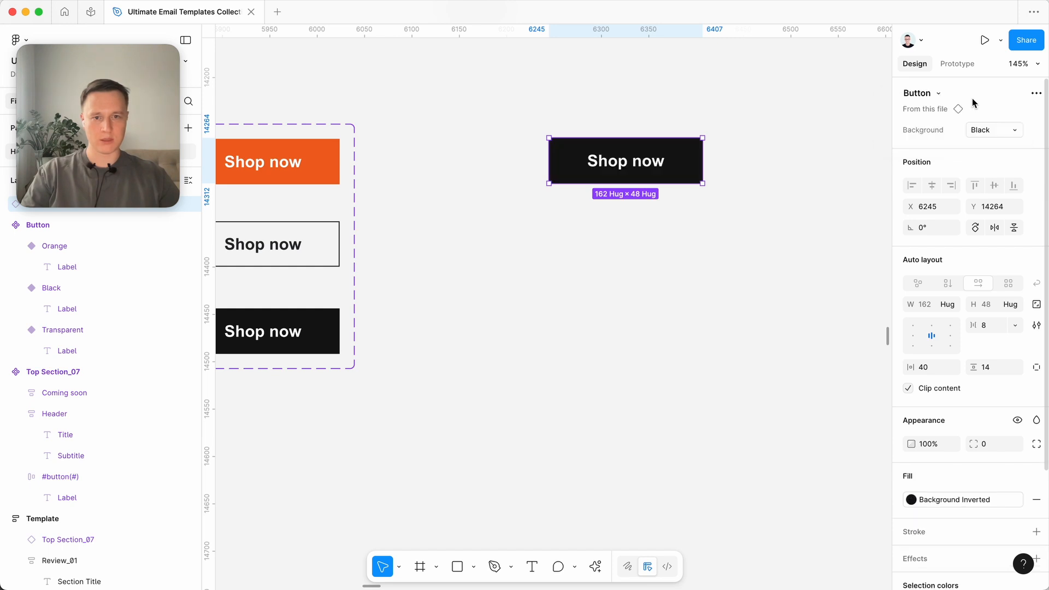
left_click(971, 130)
left_click(951, 143)
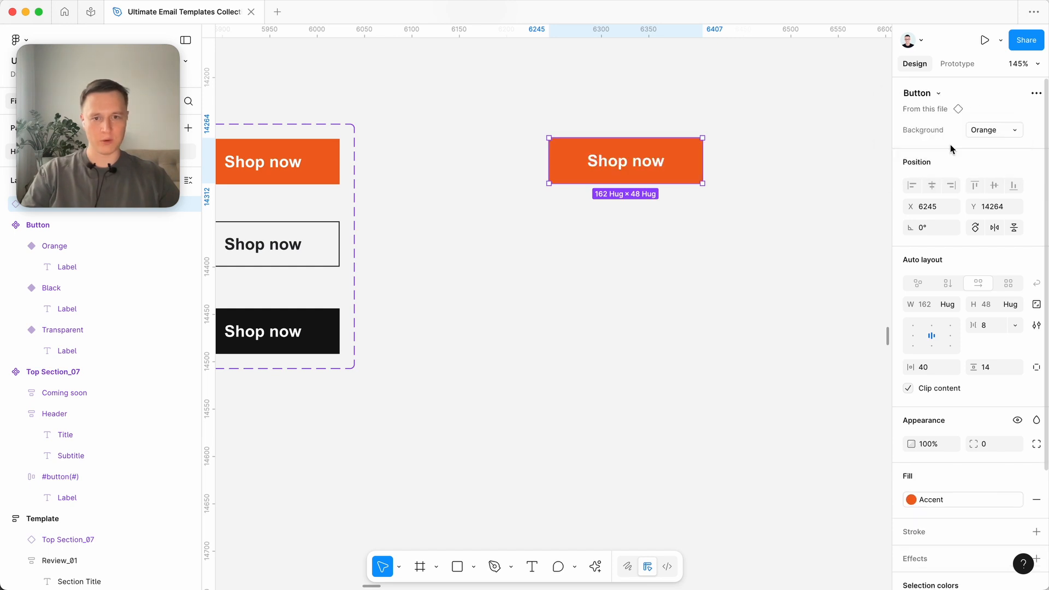
- Switch the Button instance's Background property to Transparent, deselect and reselect the instance, and set the property to Black
left_click(1012, 131)
left_click(987, 144)
left_click(724, 258)
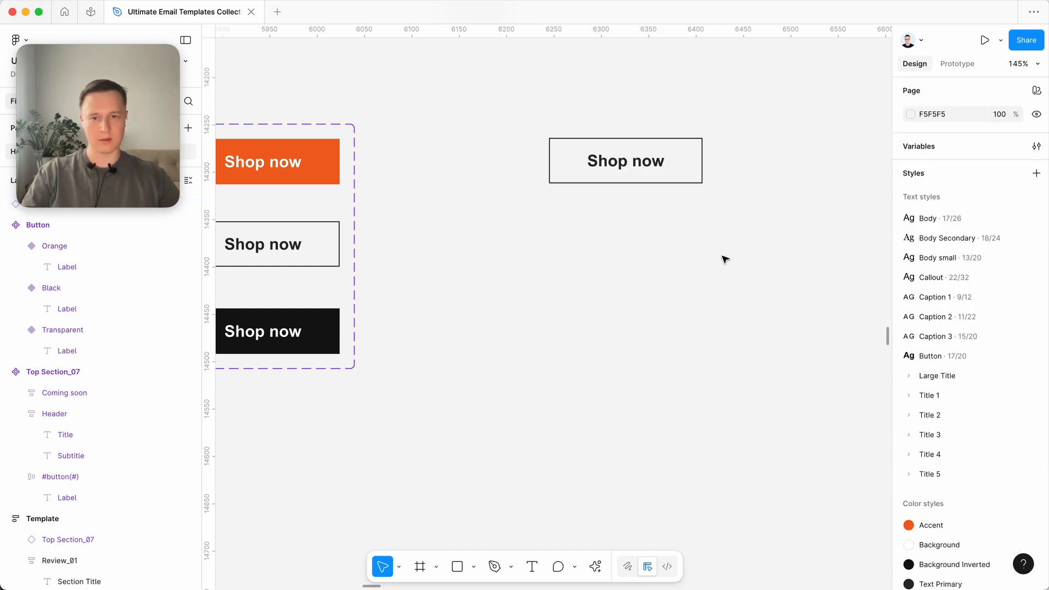
left_click(671, 177)
left_click(1018, 127)
left_click(959, 99)
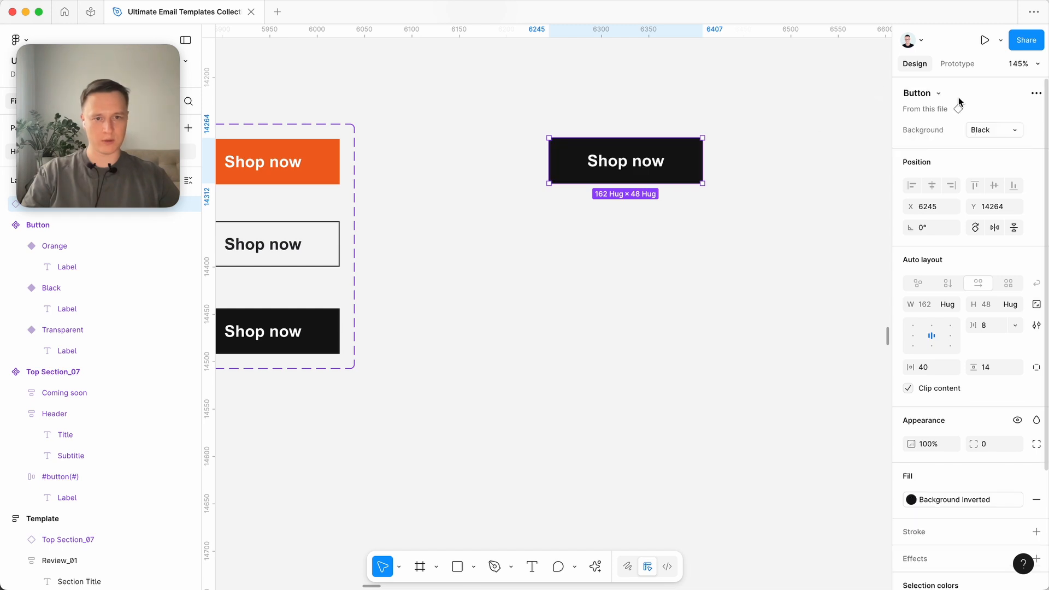
- Detach the Accent style and its underlying orange variable from the fill of the Orange variant
scroll(559, 166, "left", 5)
left_click(412, 167)
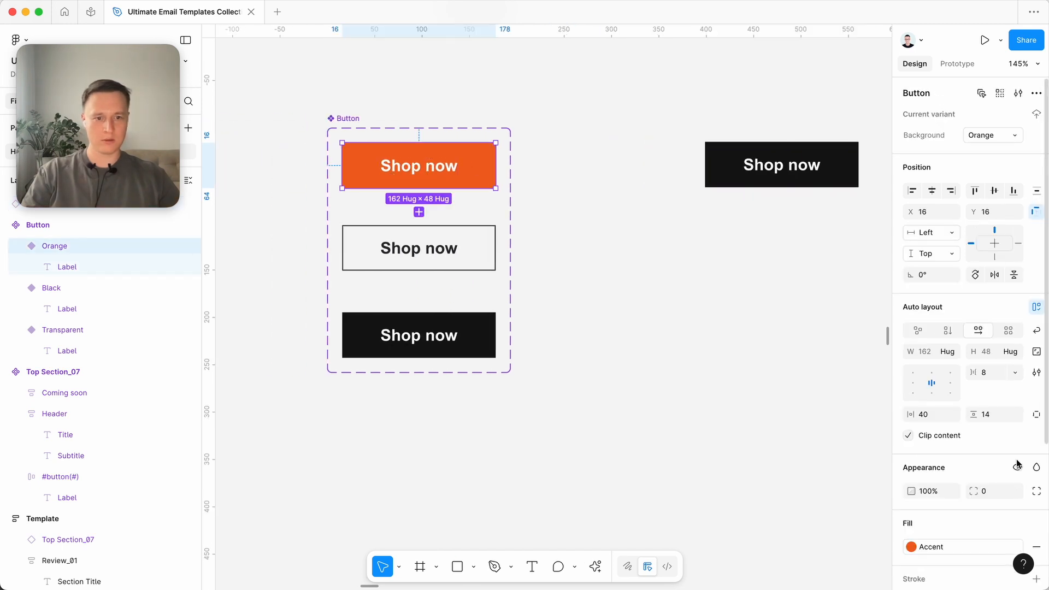
scroll(1015, 474, "down", 3)
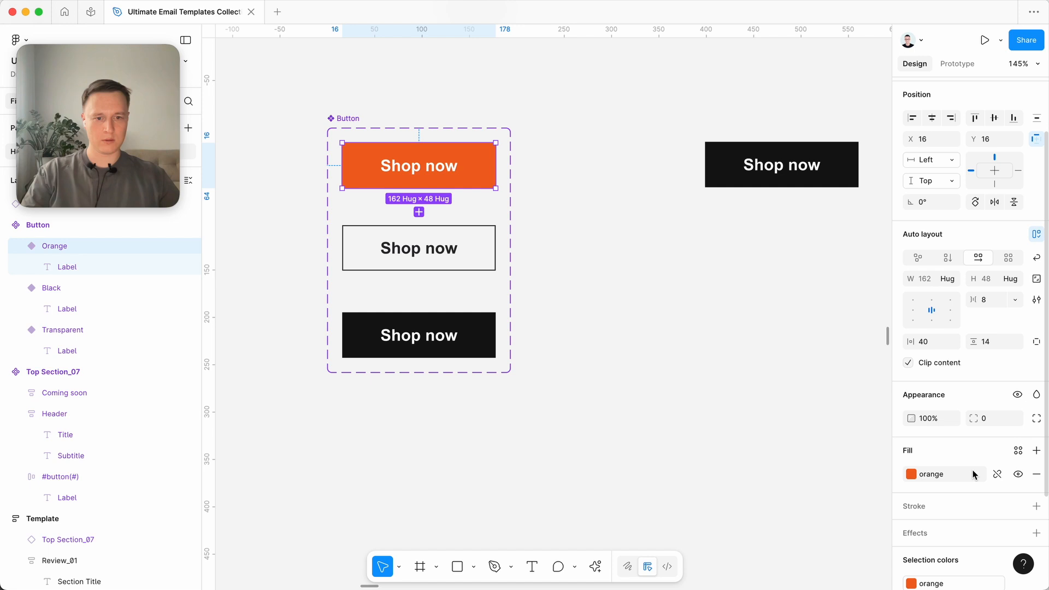
left_click(996, 474)
- Set the Button instance's Background property to Orange
left_click(821, 164)
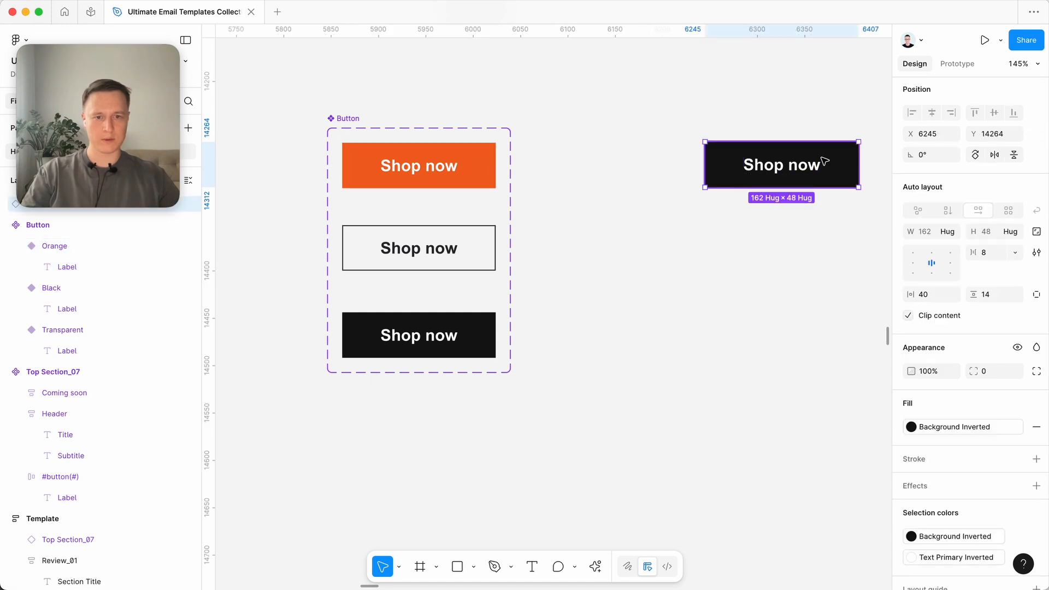
scroll(994, 235, "up", 3)
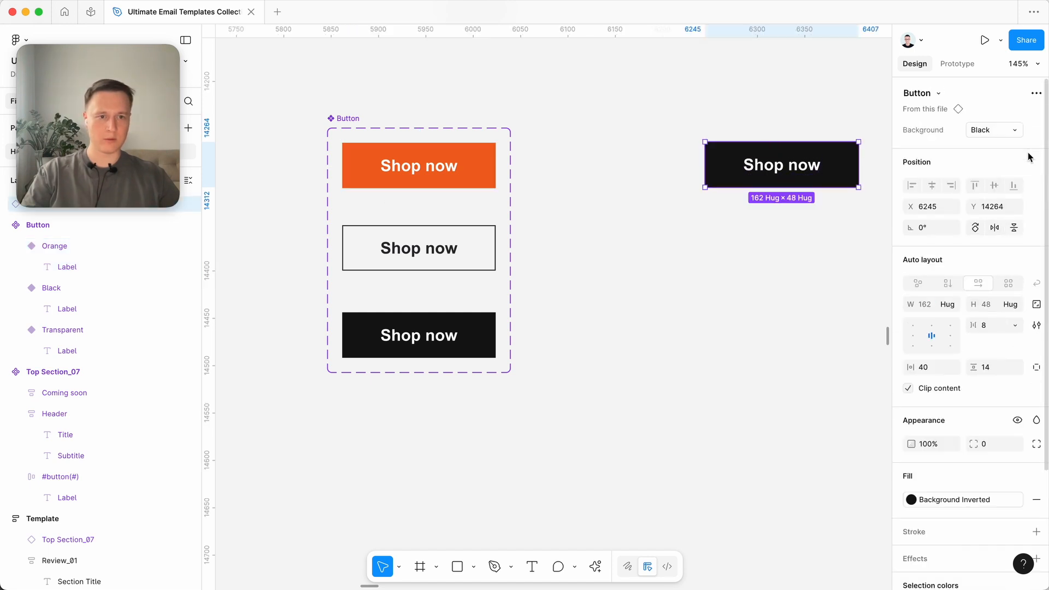
left_click(994, 130)
left_click(975, 143)
left_click(568, 124)
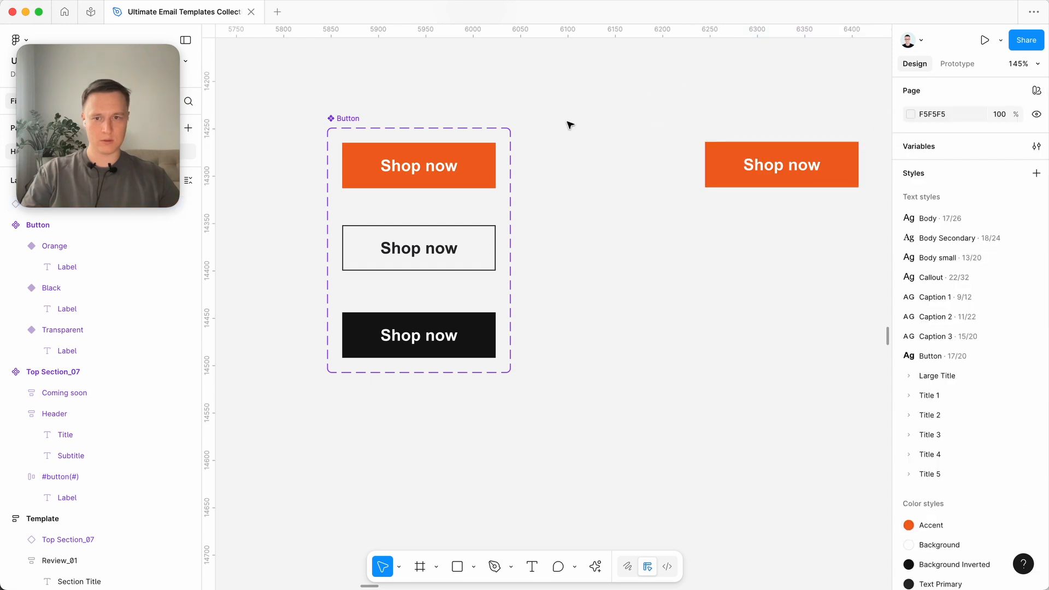
- Change the Orange variant's fill to the lighter orange F87635
left_click(419, 164)
left_click(910, 525)
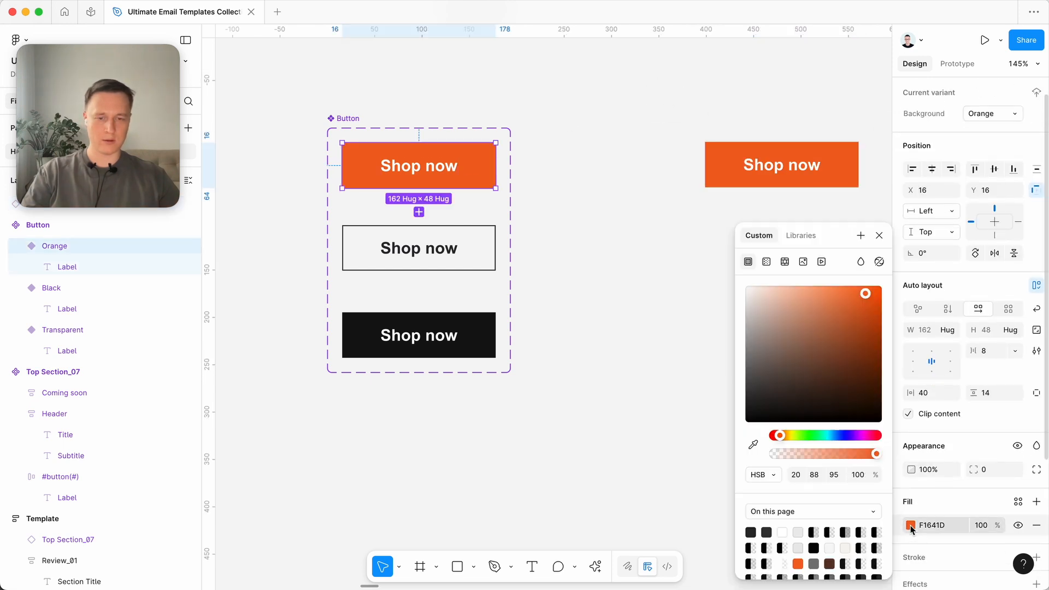
mouse_move(865, 293)
left_mouse_down()
mouse_move(831, 293)
mouse_move(814, 318)
mouse_move(847, 346)
mouse_move(857, 297)
mouse_move(841, 316)
mouse_move(852, 289)
left_mouse_up()
left_click(611, 327)
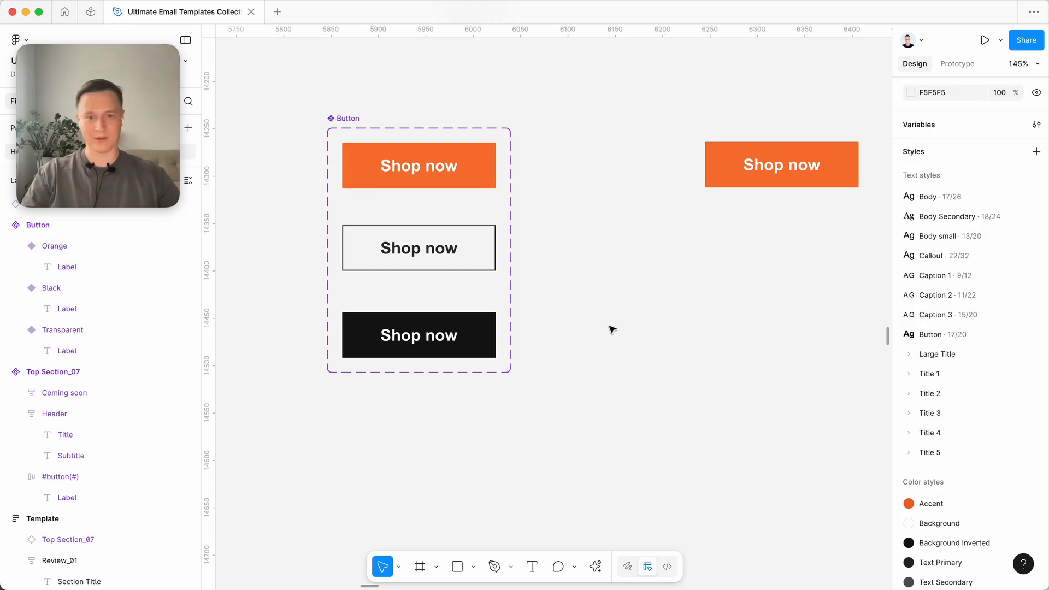
- Move the Button instance closer to the Button component set, to X 6178 and Y 14261
scroll(634, 330, "down", 5)
left_click_drag(753, 243, 714, 241)
scroll(663, 294, "up", 5)
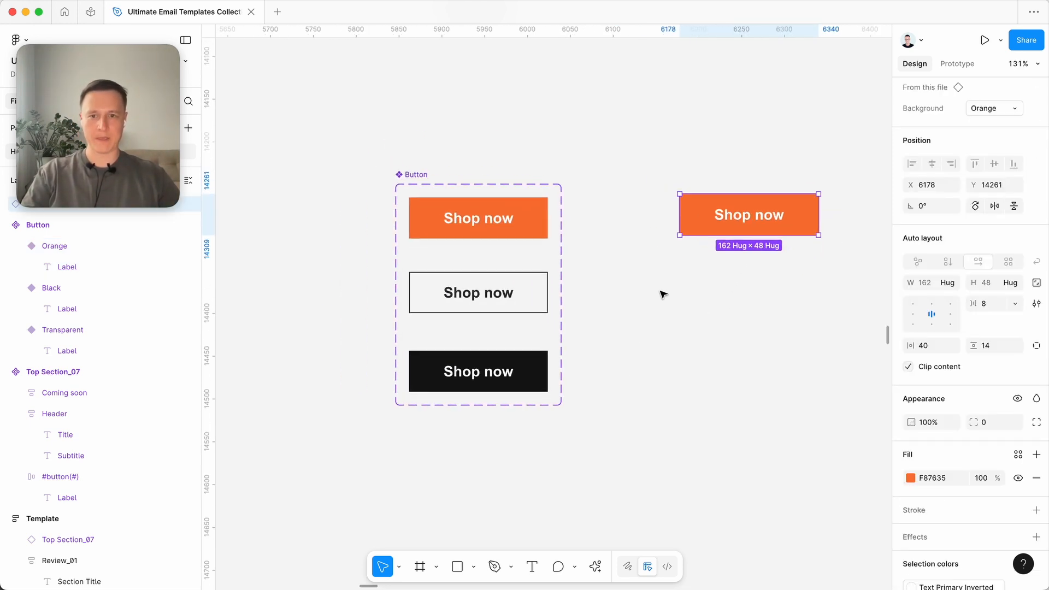
scroll(662, 294, "left", 2)
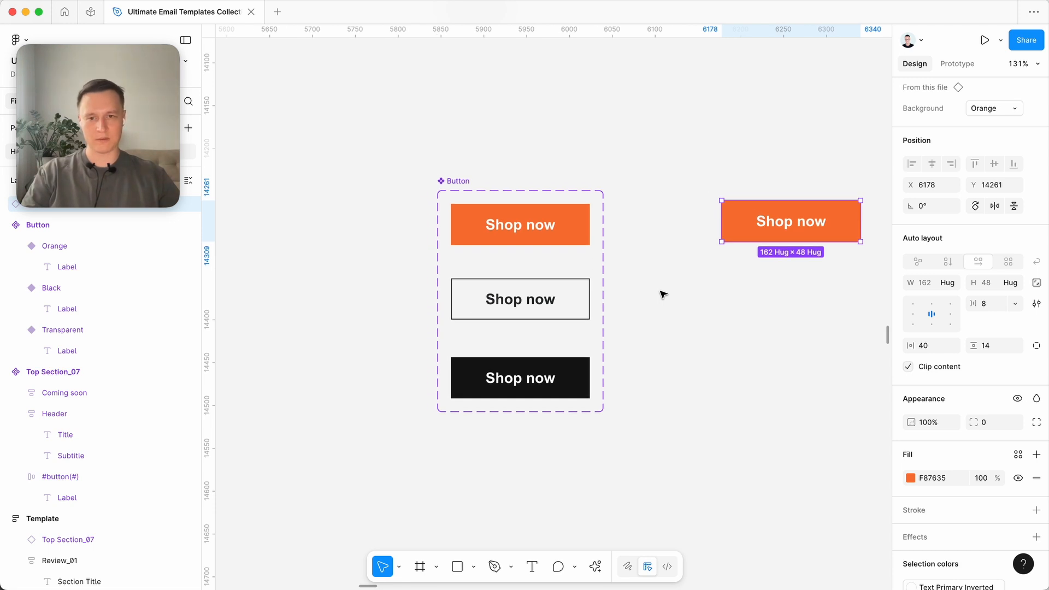
- Create a text property named "Text" with the value "Shop now" for the labels of all three Button variants
left_click(543, 231, "super")
left_click(518, 299, "shift+super")
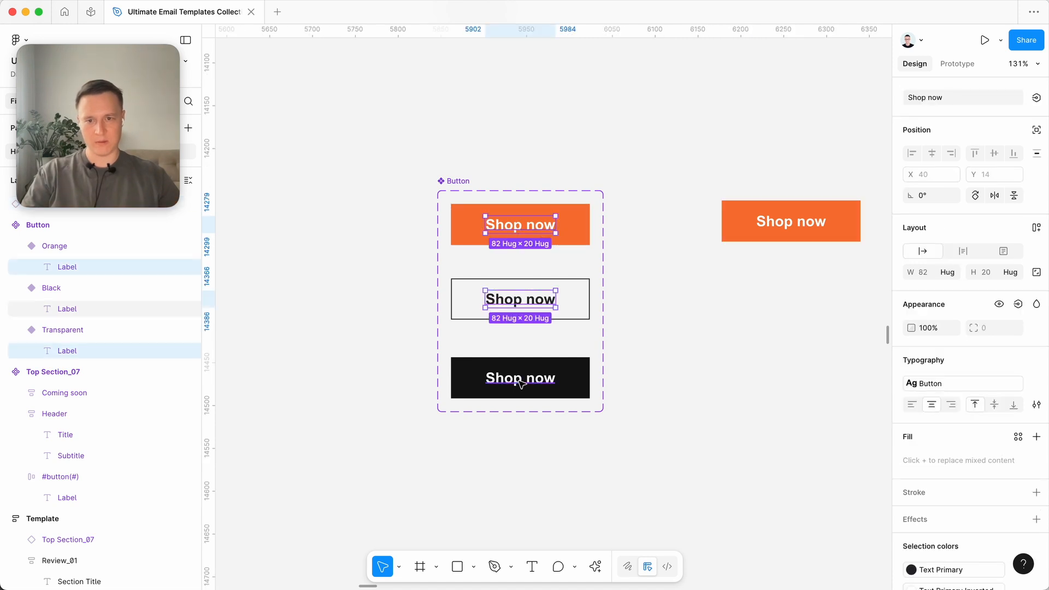
left_click(522, 384, "shift+super")
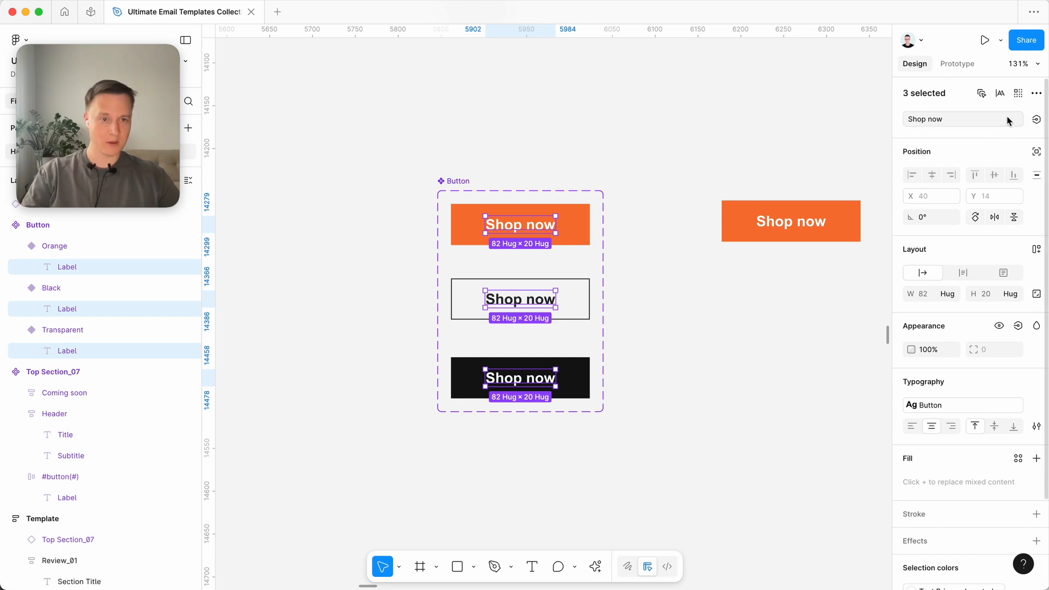
left_click(1036, 120)
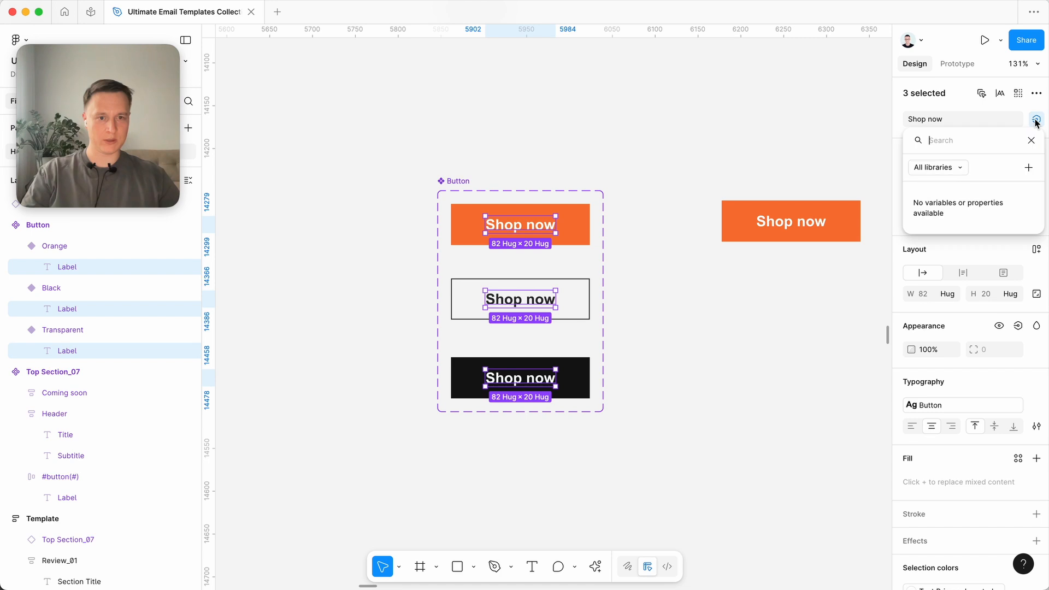
left_click(1028, 168)
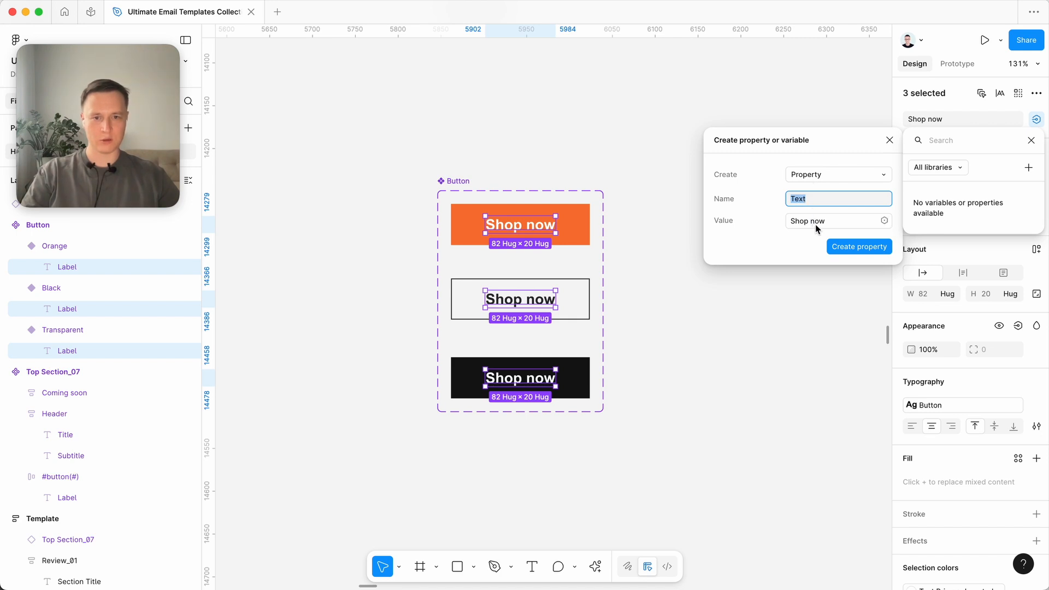
left_click(857, 246)
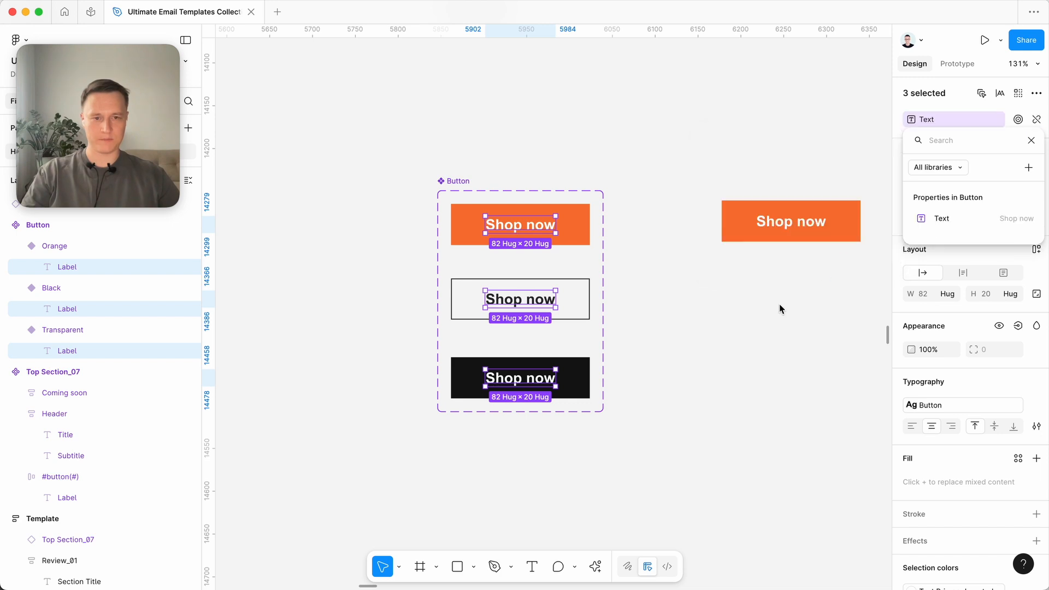
key("Escape")
- Set the Text property of the Button instance to "Learn more"
scroll(648, 250, "right", 5)
left_click(690, 249)
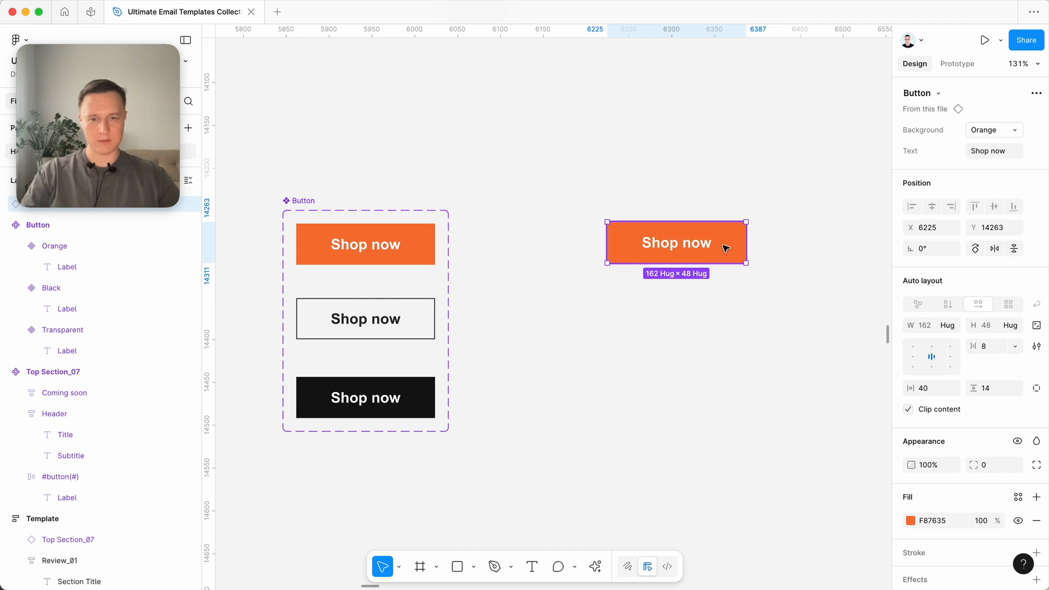
left_click(983, 152)
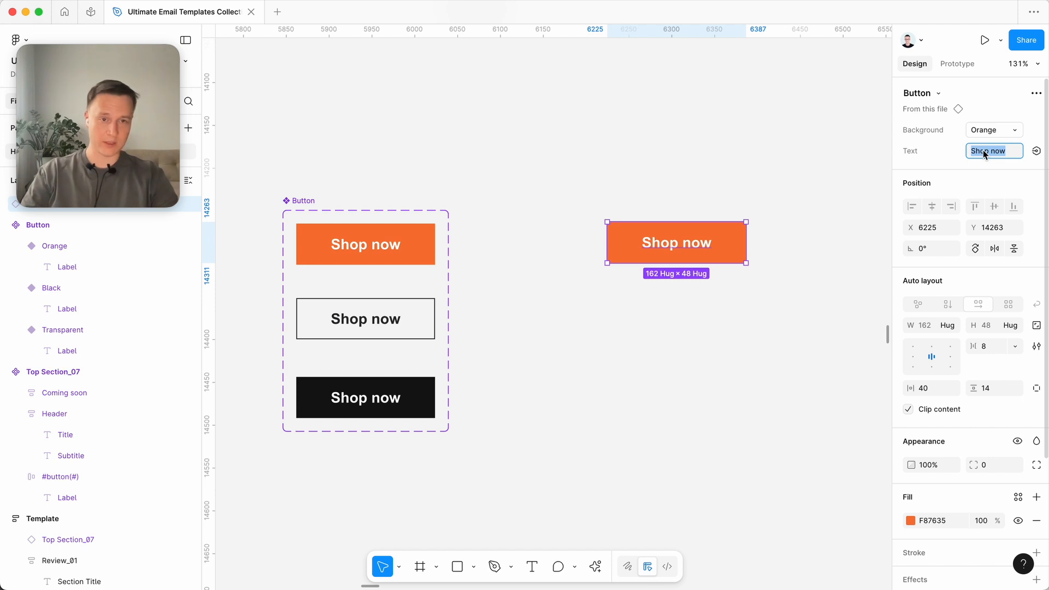
type("Learn more")
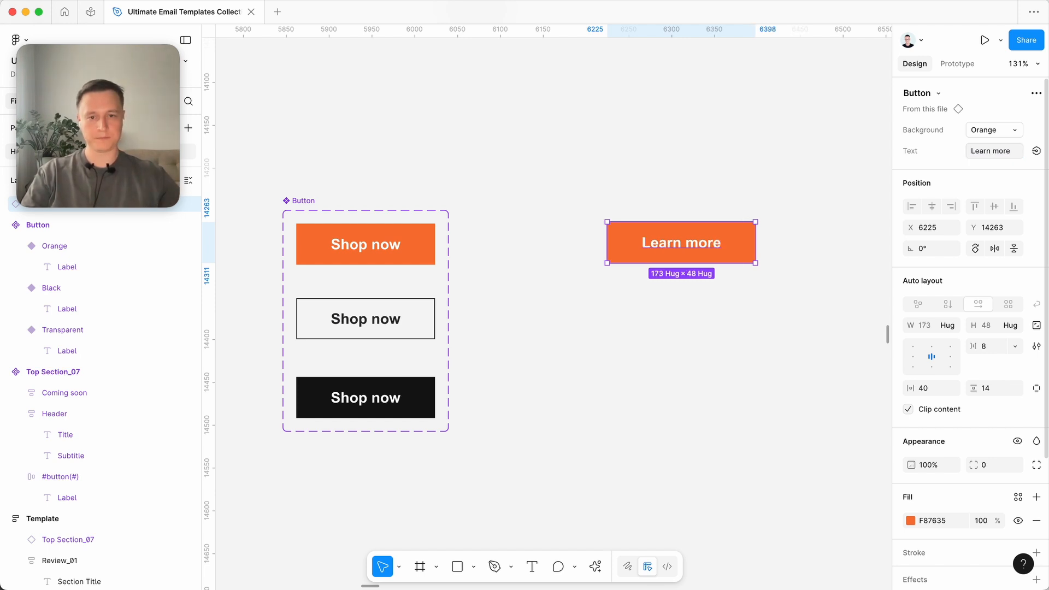
- Reposition the Learn more instance beside the Button component set, at X 6188 and Y 14267
left_click(732, 131)
left_click(679, 252)
left_click(754, 180)
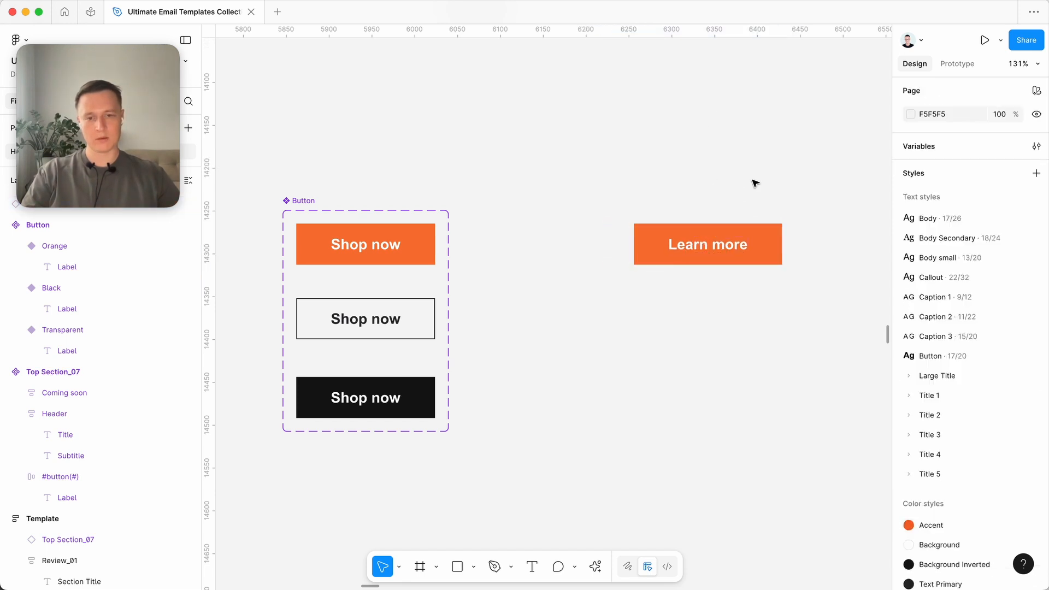
scroll(733, 220, "down", 3)
left_click(687, 220)
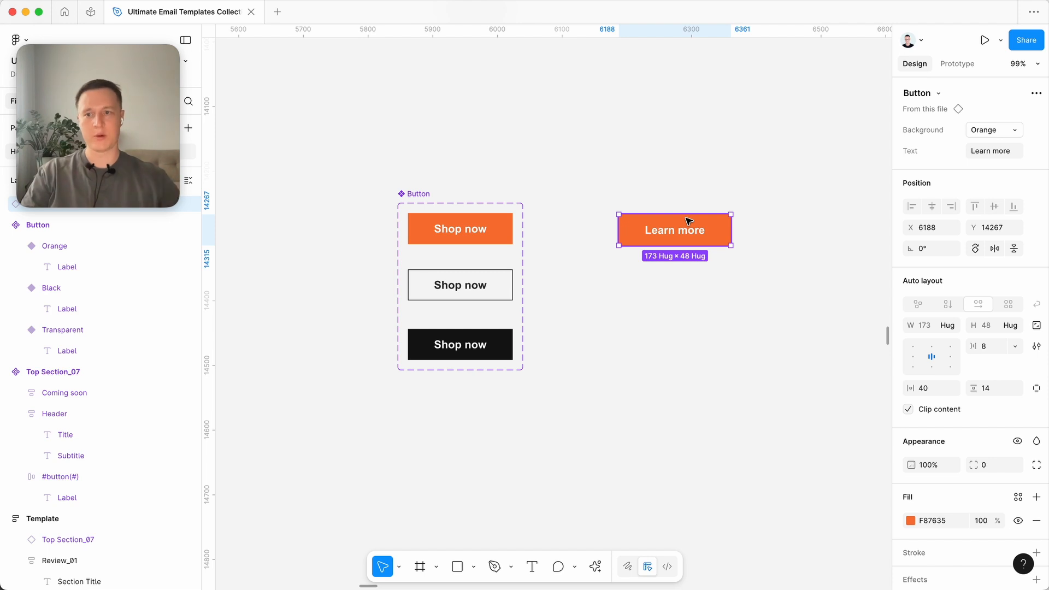
left_click(653, 187)
scroll(653, 187, "down", 5)
scroll(546, 175, "left", 3)
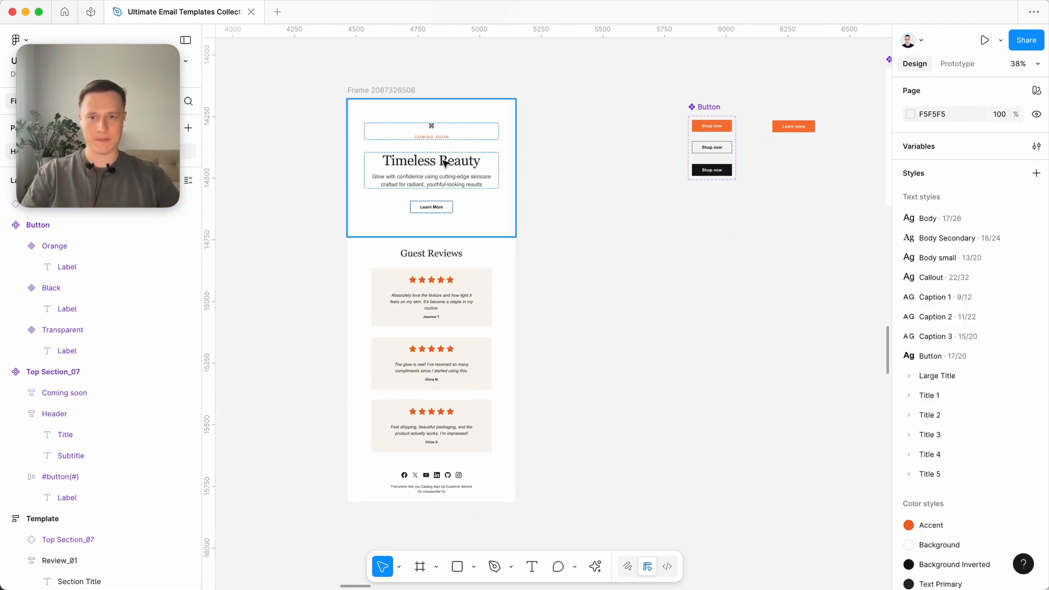
scroll(629, 227, "down", 3)
scroll(629, 227, "up", 4)
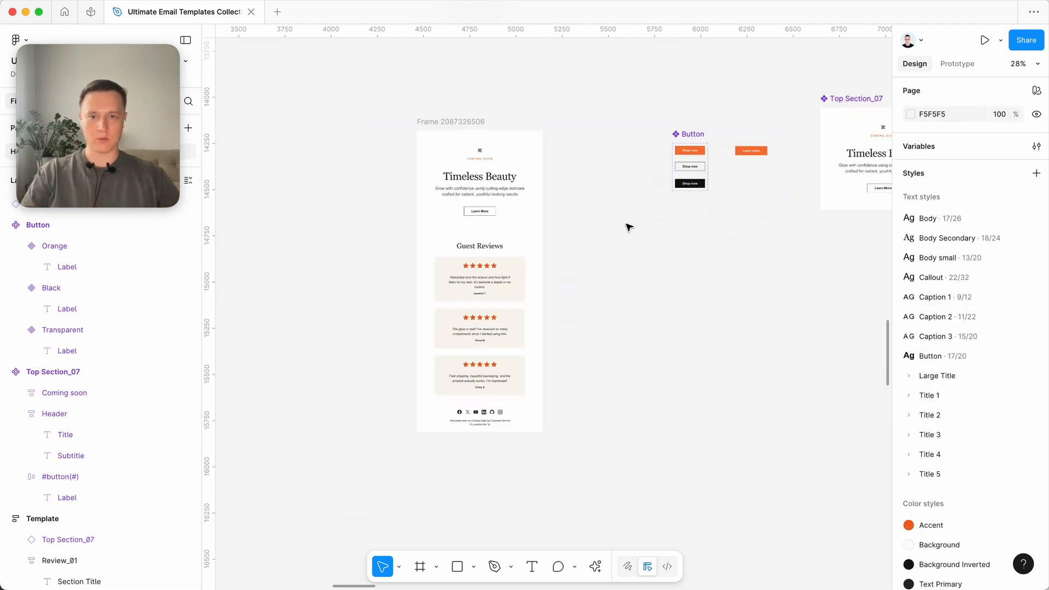
left_click_drag(537, 125, 435, 107)
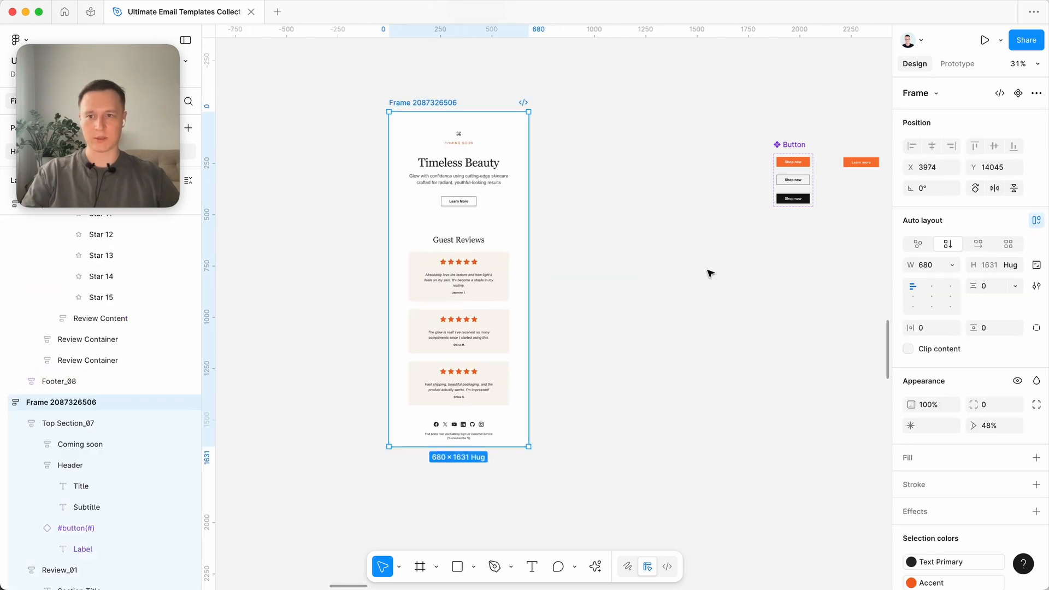
left_click(732, 310)
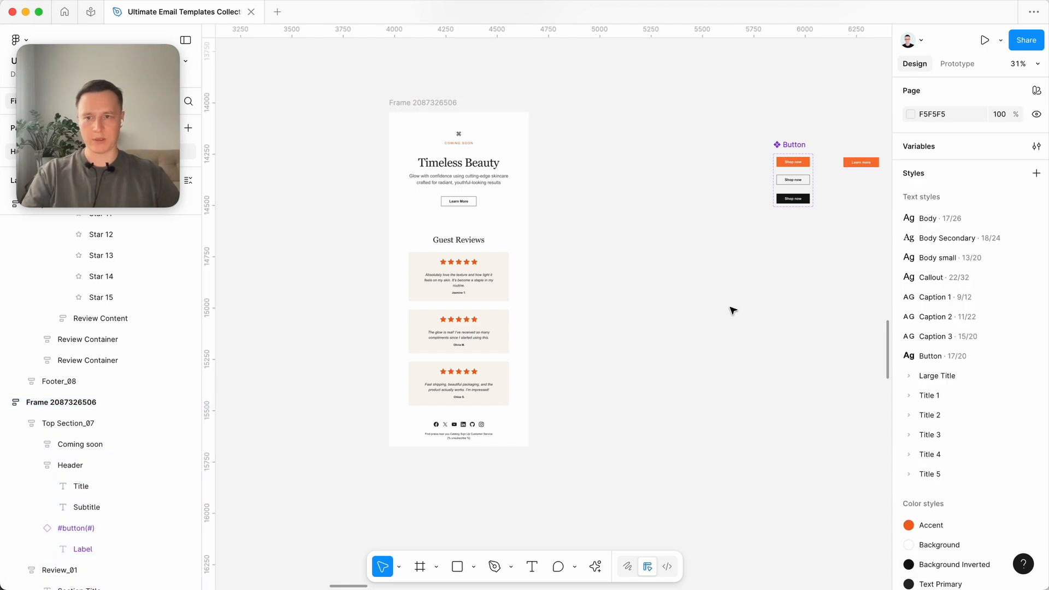
scroll(732, 310, "right", 4)
scroll(732, 310, "up", 1)
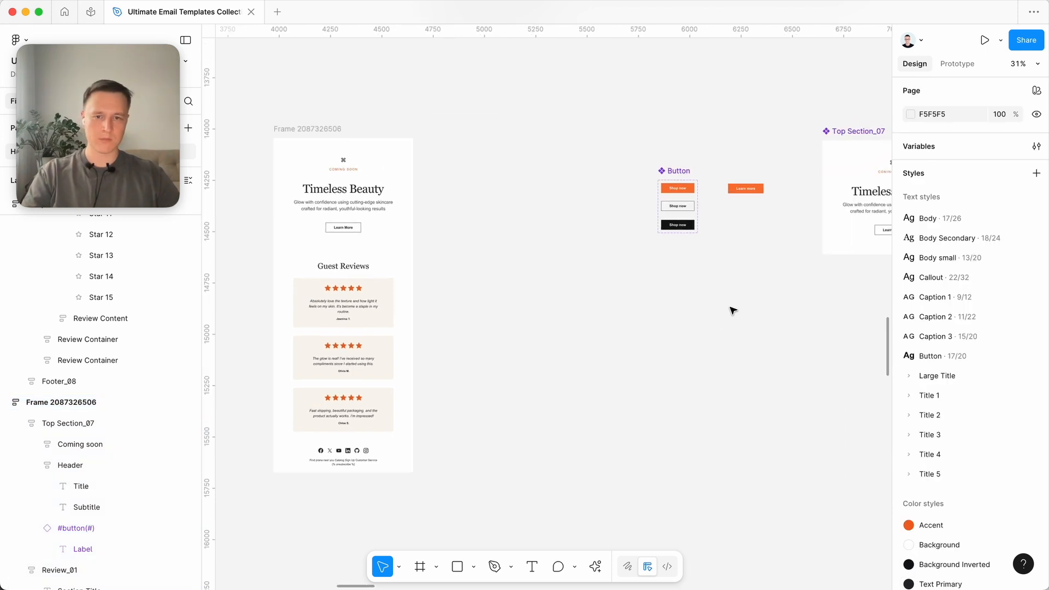
scroll(732, 310, "left", 5)
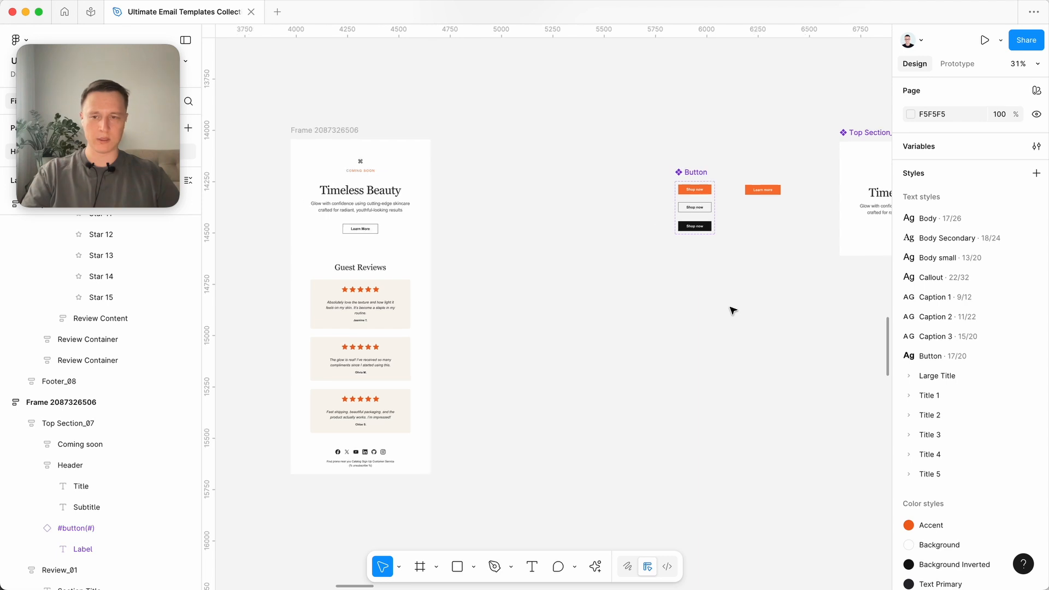
scroll(525, 221, "right", 2)
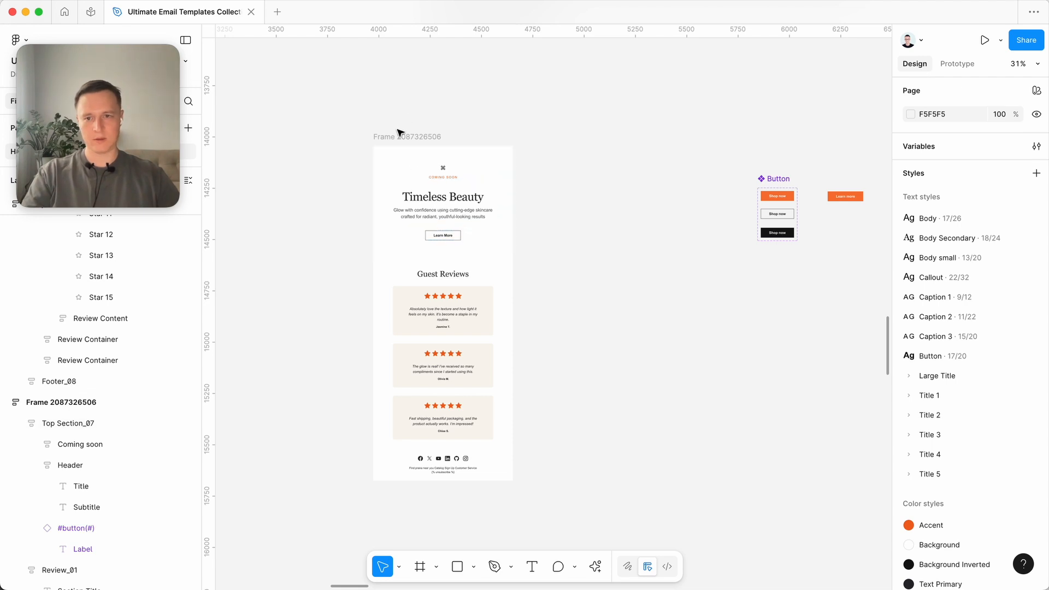
left_click_drag(394, 135, 300, 137)
left_click(366, 215)
left_click_drag(367, 230, 576, 231)
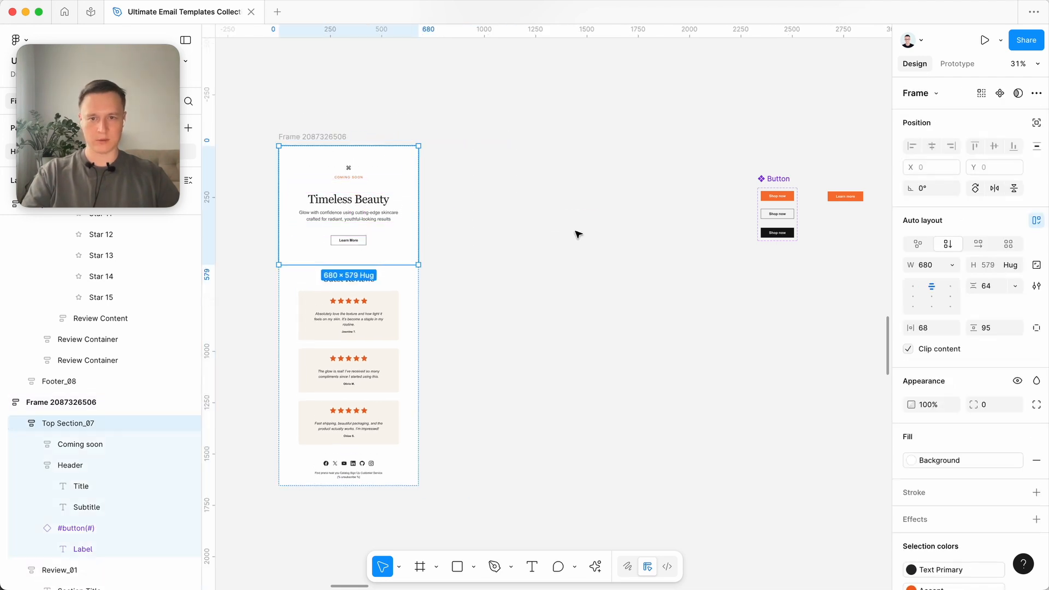
left_click_drag(412, 237, 597, 241)
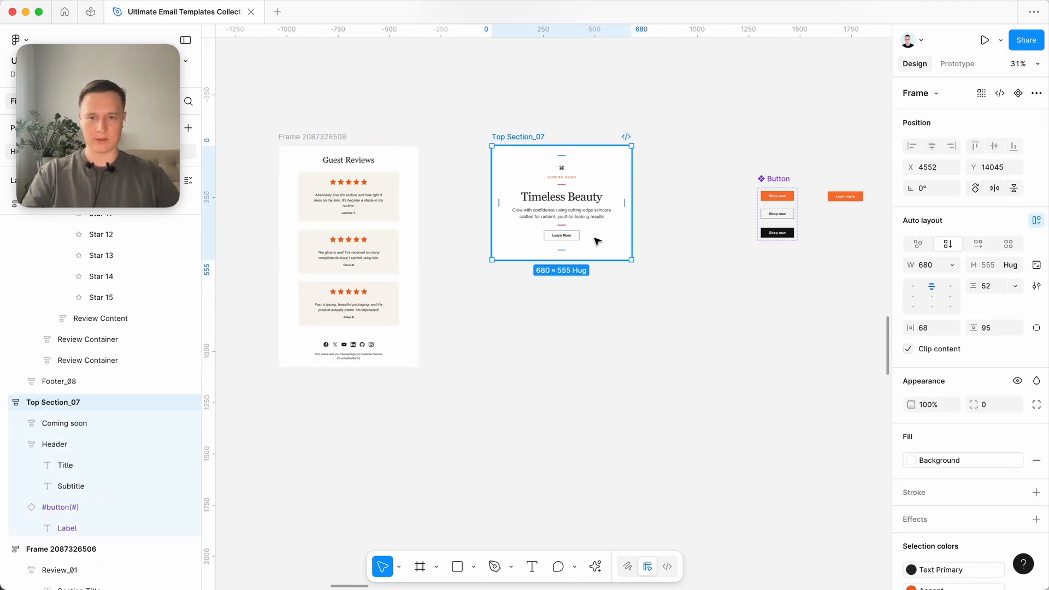
- Replace the Learn More button in Top Section_07 with a copy of the orange Learn more Button instance
left_click(561, 240)
key("Delete")
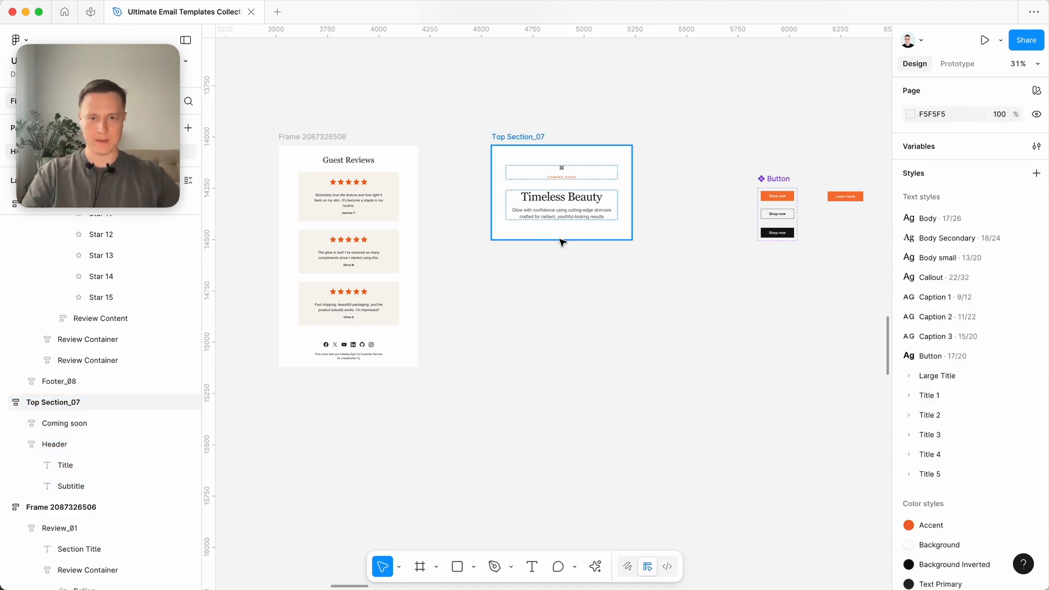
scroll(563, 242, "up", 3)
scroll(838, 177, "right", 2)
left_click(865, 195)
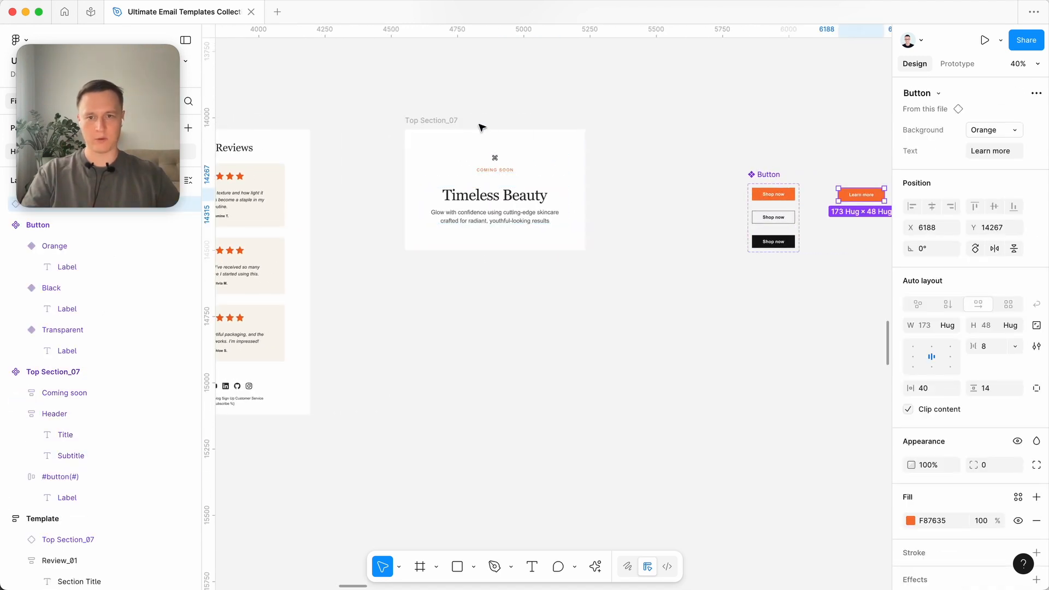
left_click(437, 120)
key("super+v")
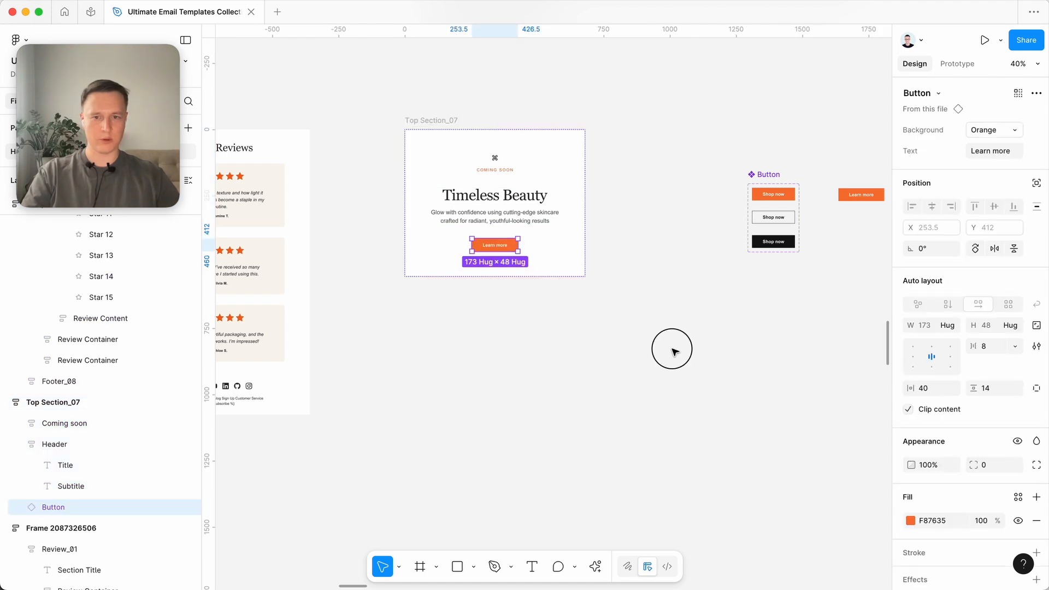
left_click(672, 349)
- Turn the Top Section_07 frame into a component
left_click(433, 119)
scroll(487, 196, "up", 3)
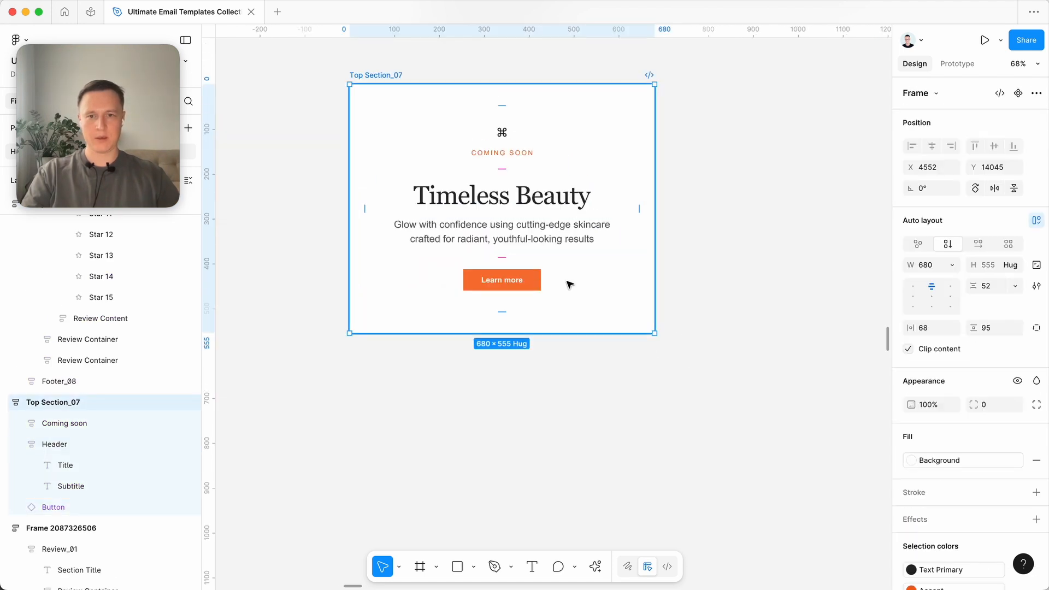
scroll(568, 284, "down", 3)
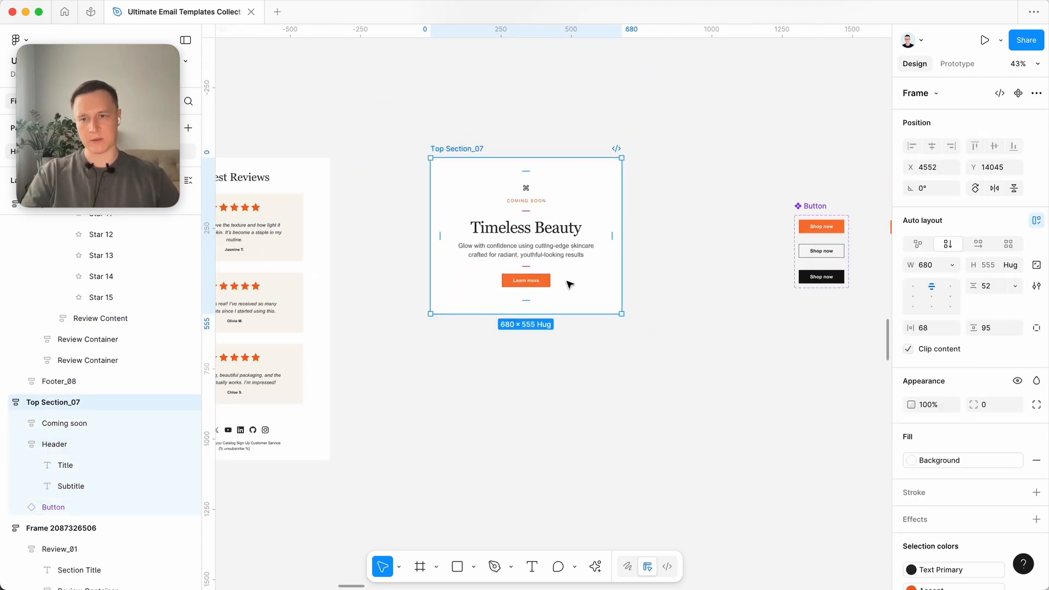
left_click(1017, 93)
left_click(585, 98)
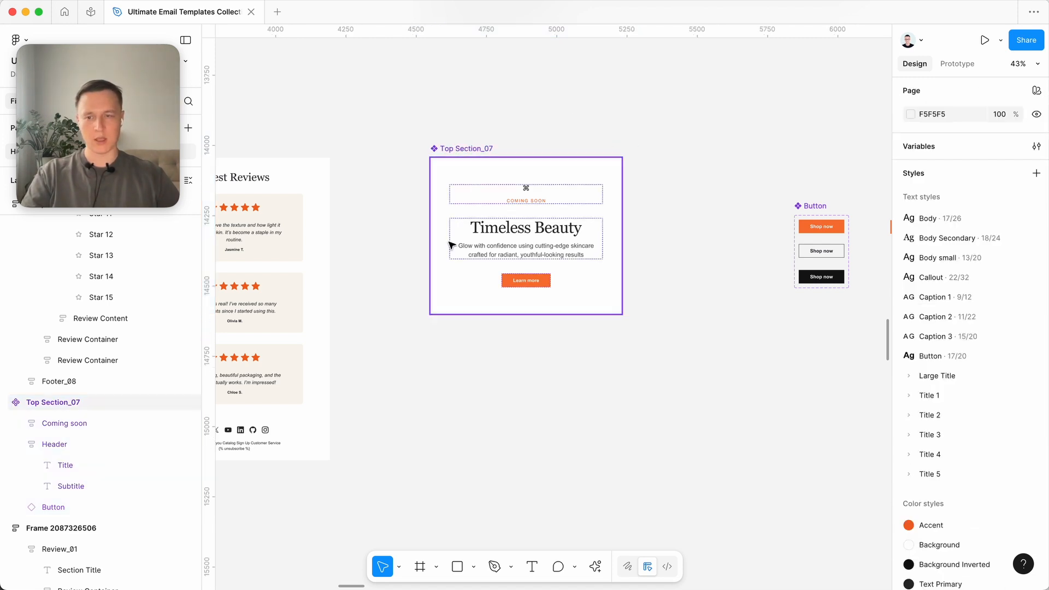
scroll(510, 250, "up", 3)
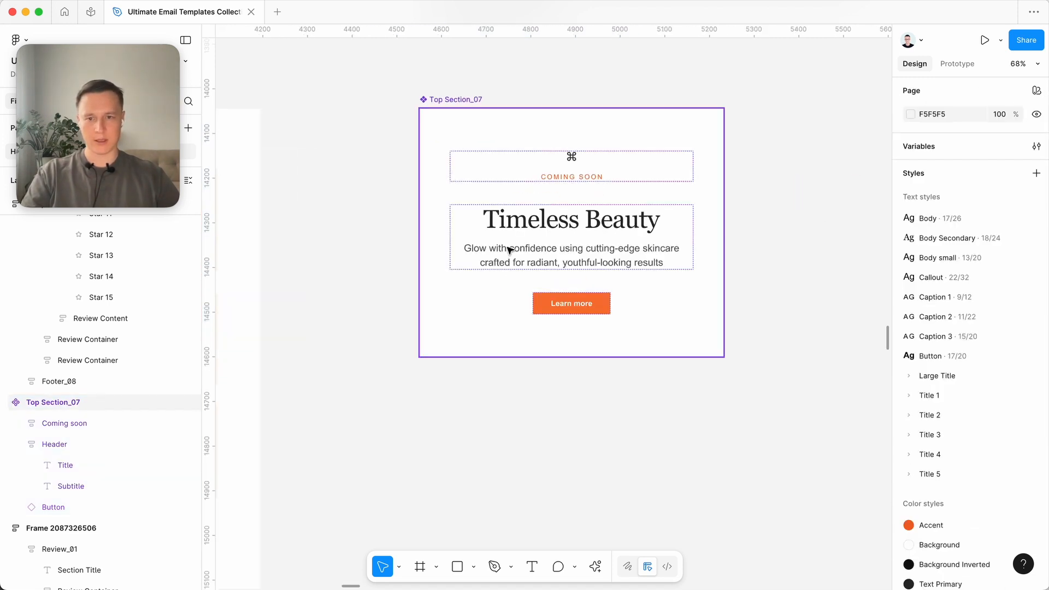
- Create a text property named Header for the Timeless Beauty title in the Top Section_07 component
double_click(564, 226)
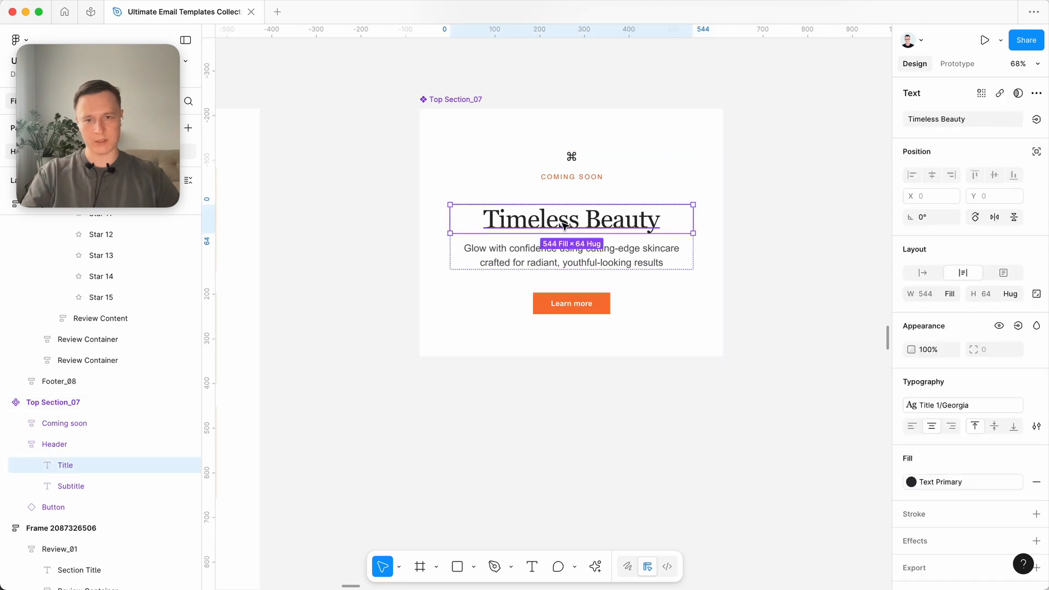
left_click(1036, 119)
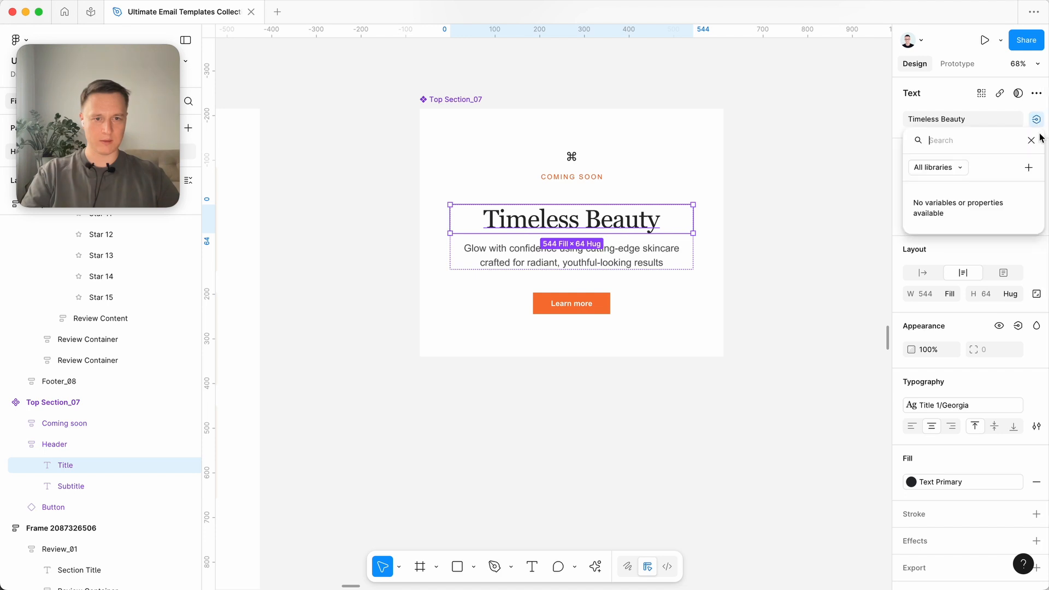
left_click(1028, 167)
type("Header")
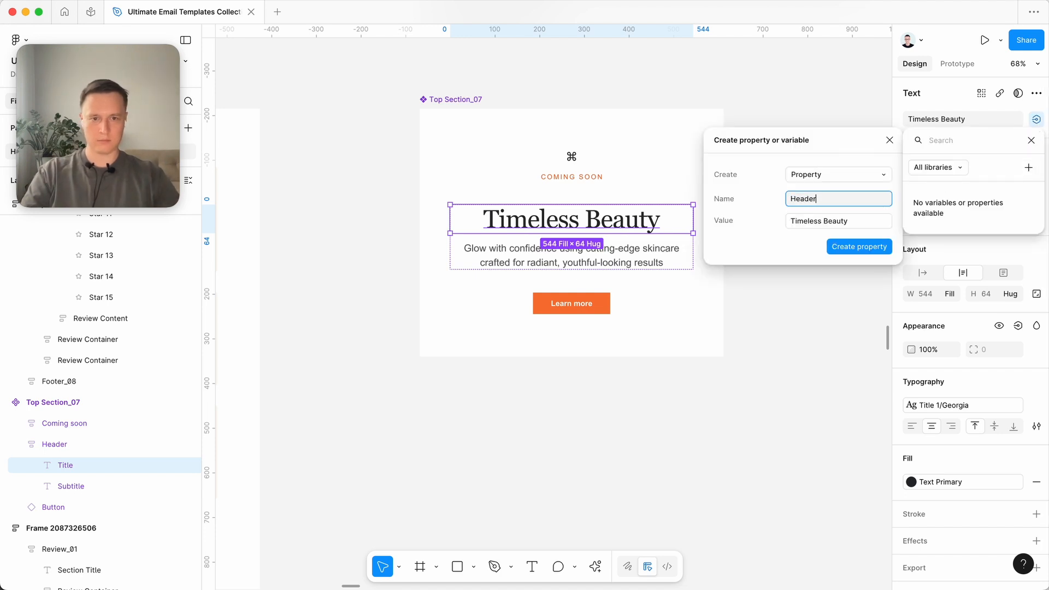
key("Return")
left_click(623, 252)
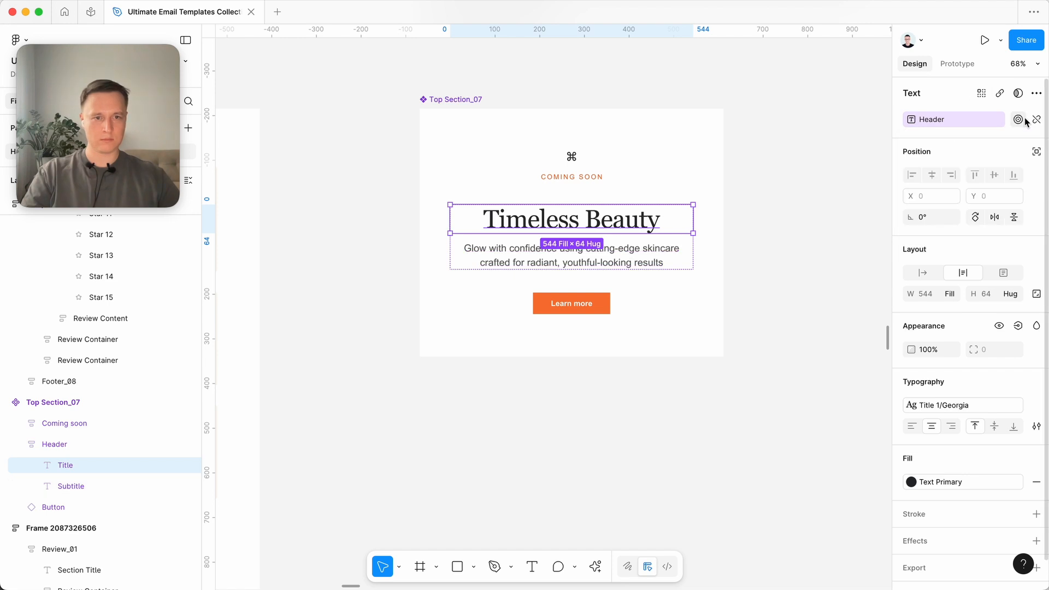
- Create a text property named Subheader for the subtitle text in the Top Section_07 component
left_click(601, 259)
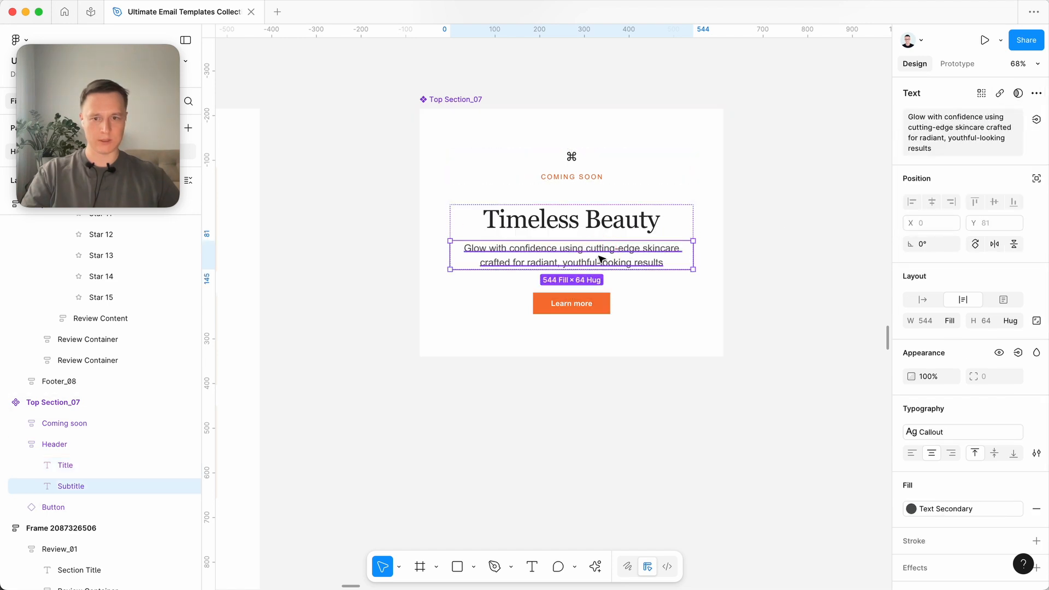
left_click(1036, 119)
left_click(1030, 167)
type("Subheader")
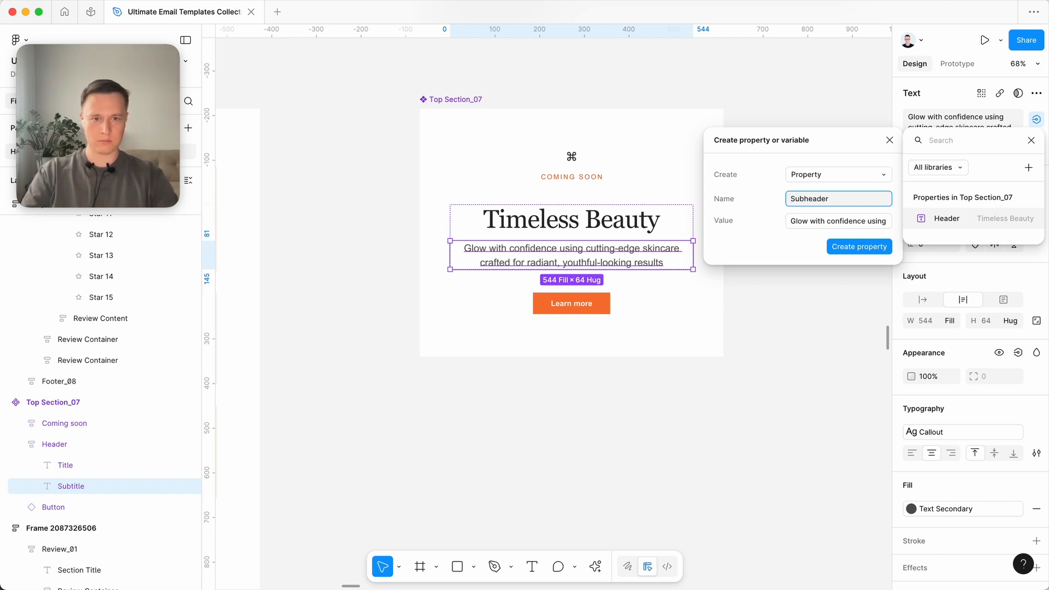
key("Return")
left_click(733, 295)
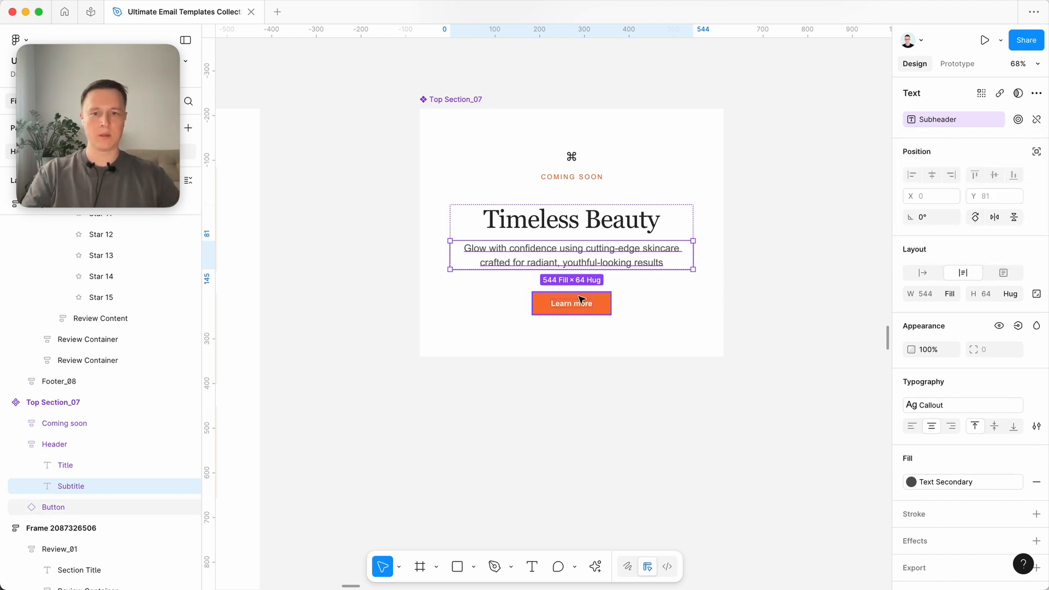
- Create a visibility property named Show Coming soon, with value True, for the Coming soon frame in Top Section_07
left_click(571, 161)
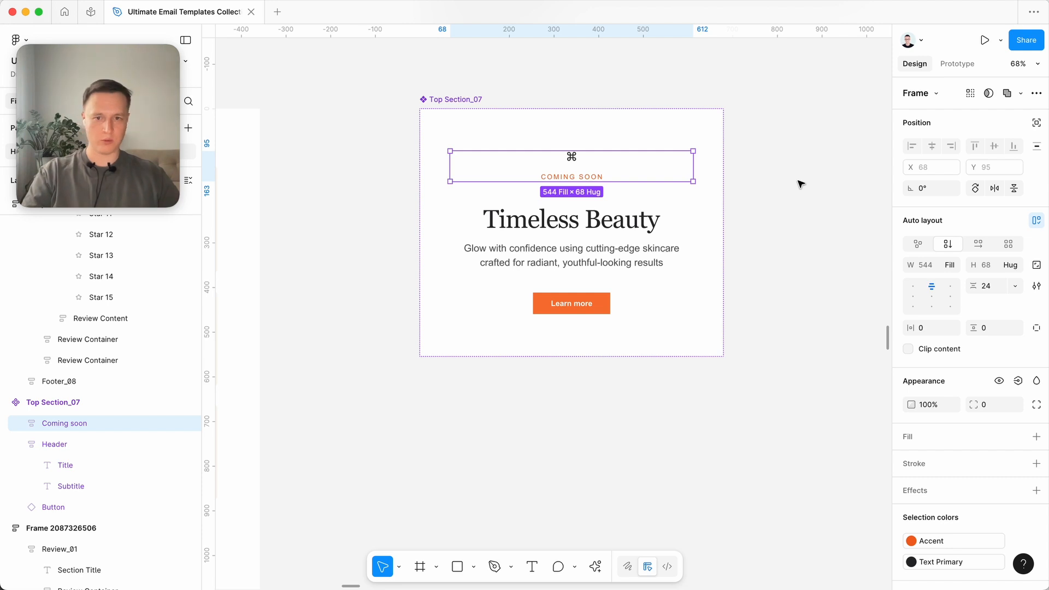
left_click(807, 181)
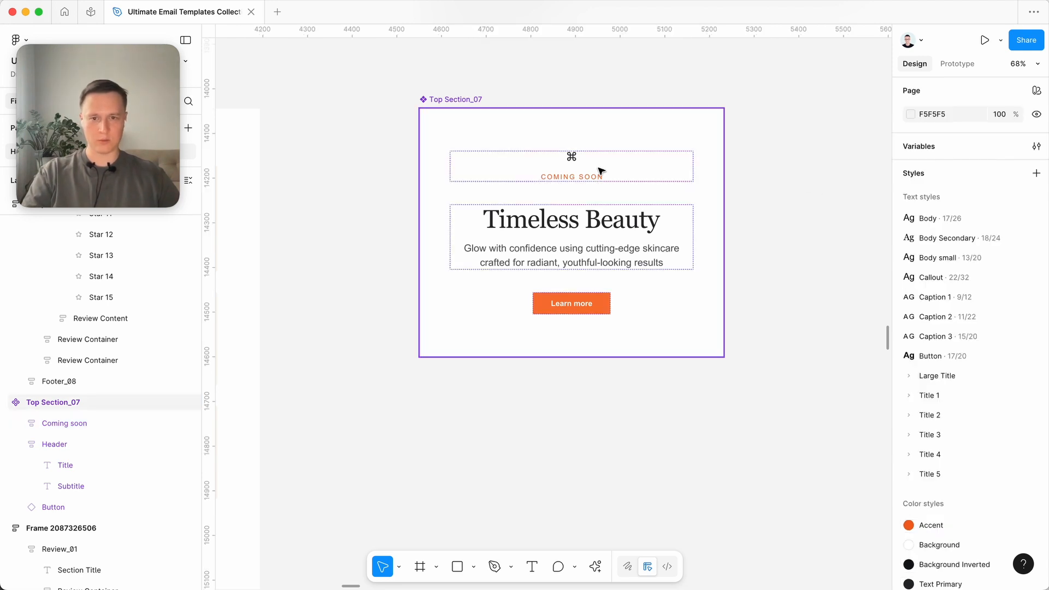
left_click(583, 178)
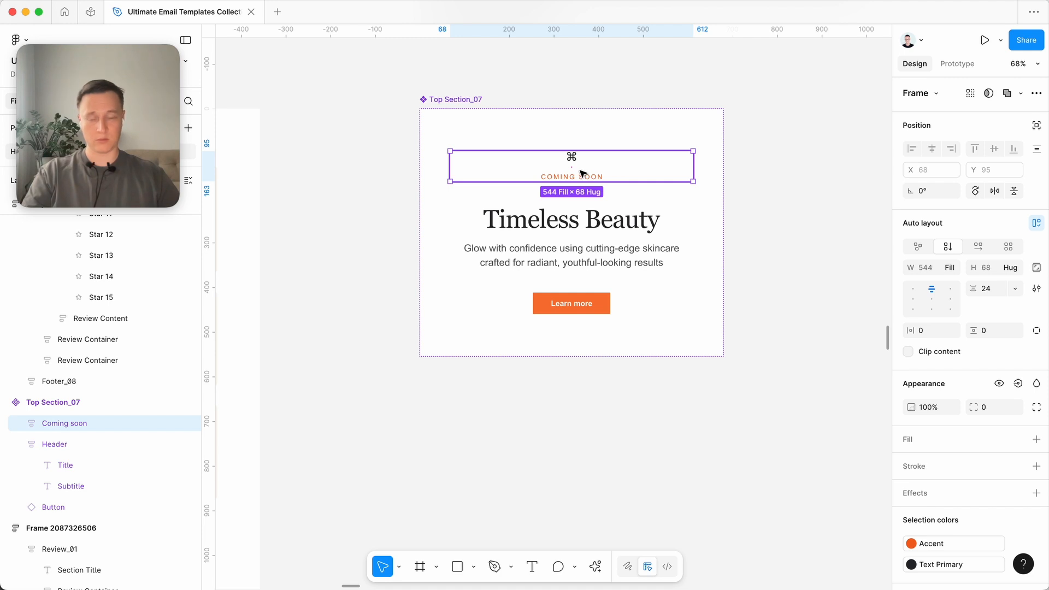
scroll(596, 173, "right", 1)
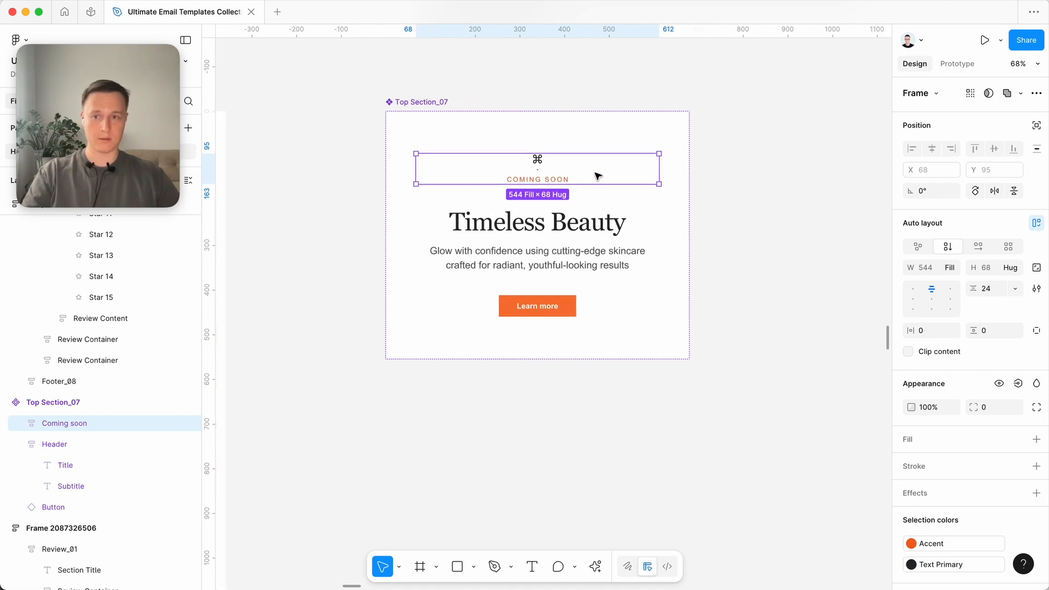
scroll(596, 173, "left", 1)
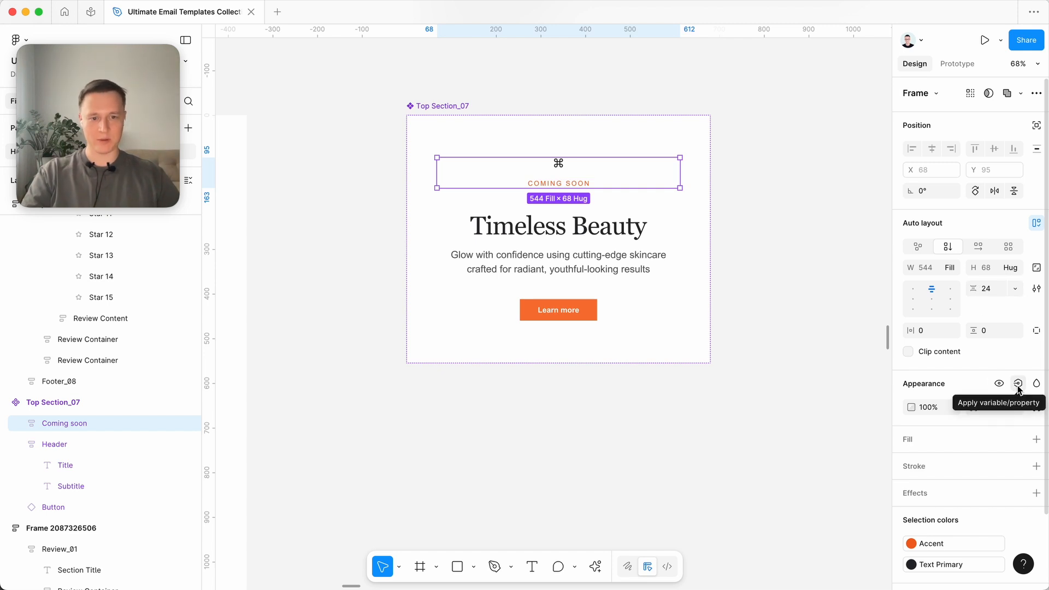
left_click(1017, 385)
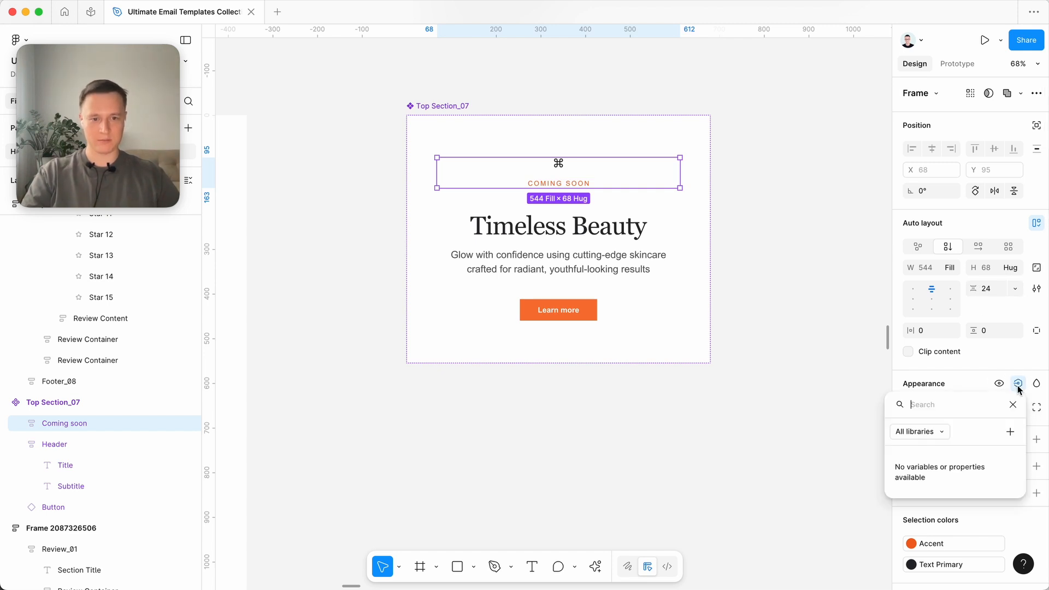
left_click(1010, 432)
left_click(806, 467)
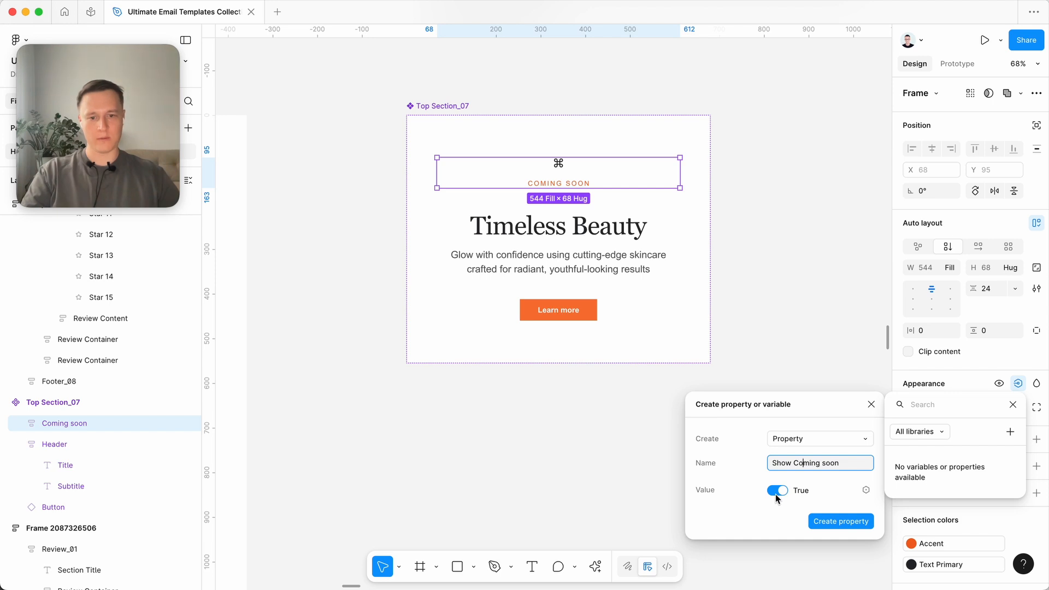
left_click(836, 522)
key("Escape")
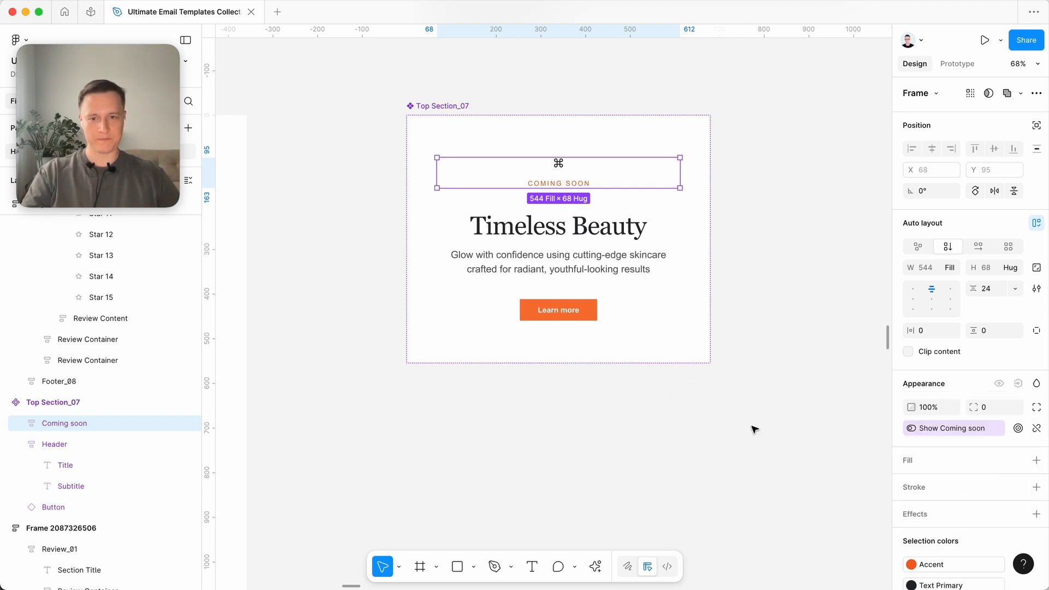
- Create a visibility property named Show Button, with value True, for the Learn more button in Top Section_07
left_click(558, 313)
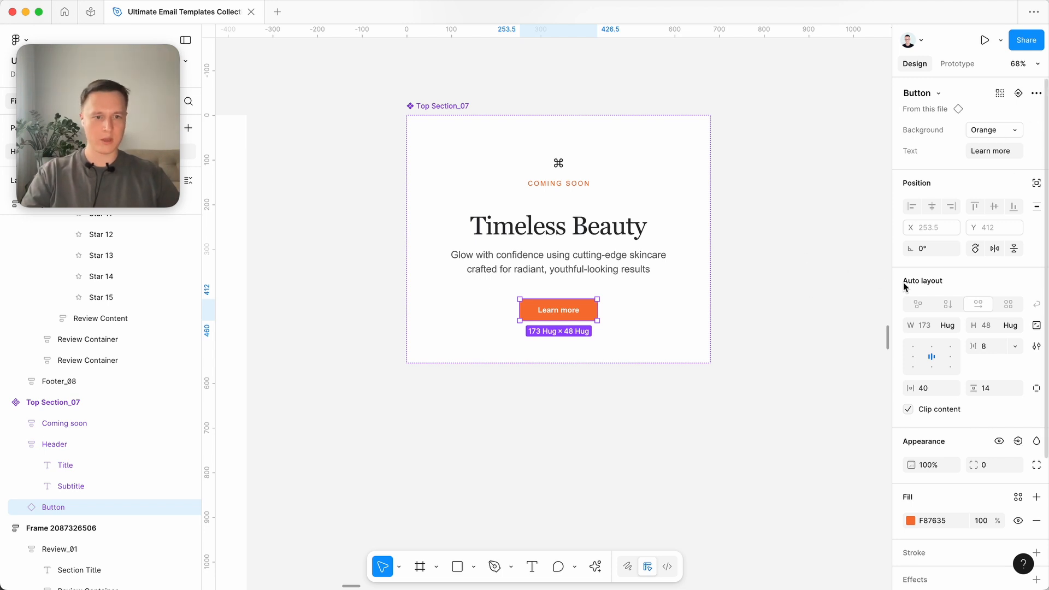
left_click(778, 394)
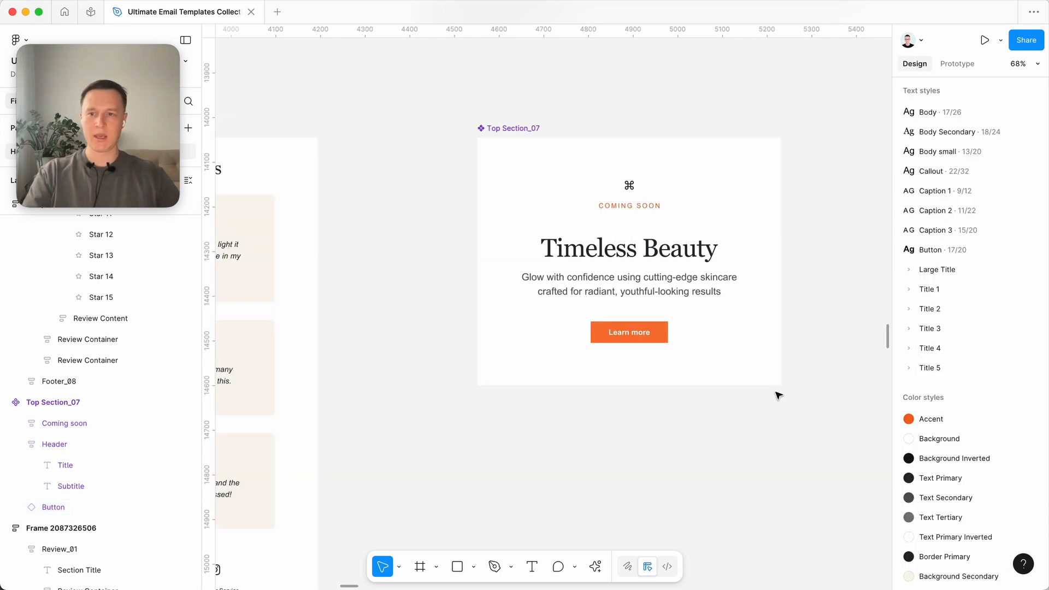
scroll(778, 394, "right", 2)
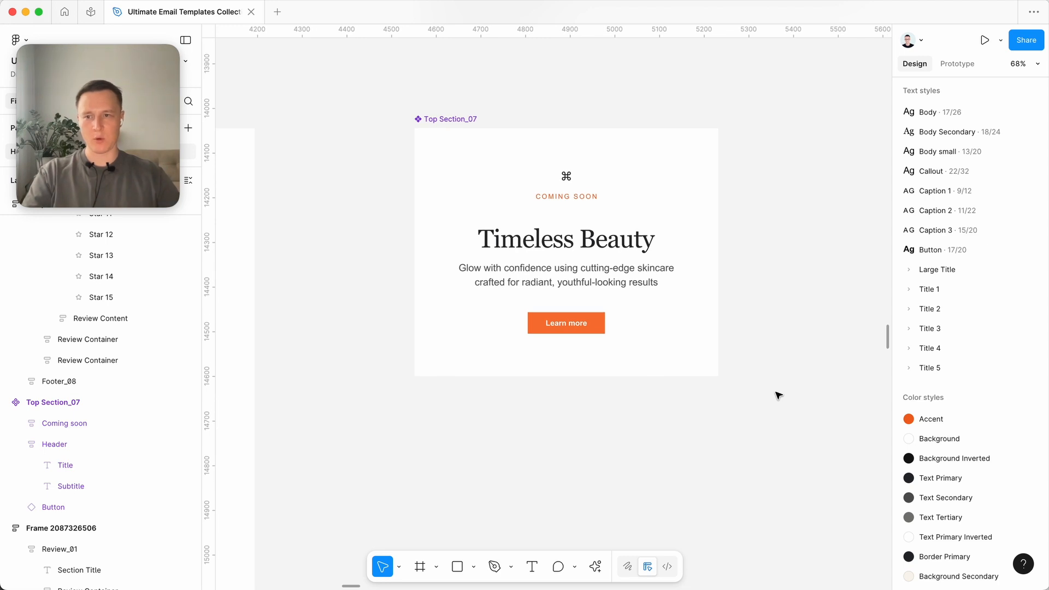
left_click(582, 327)
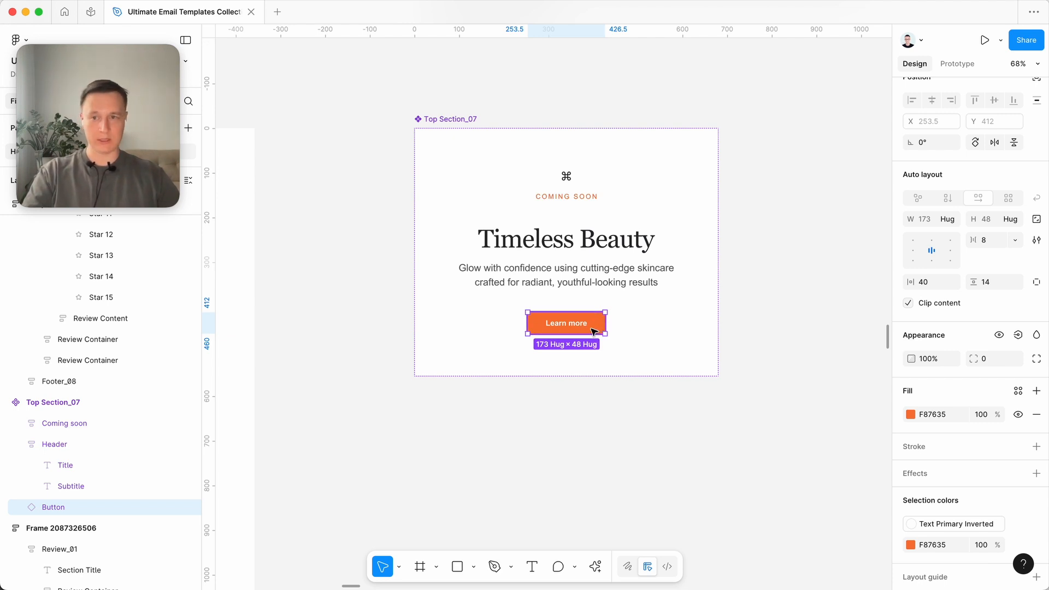
scroll(978, 379, "down", 2)
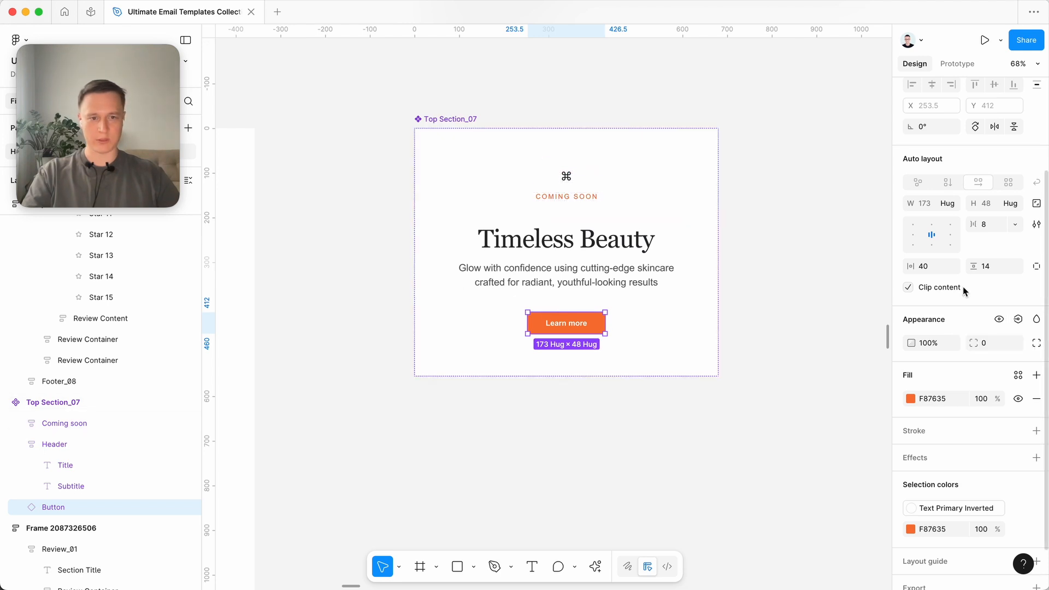
left_click(1018, 321)
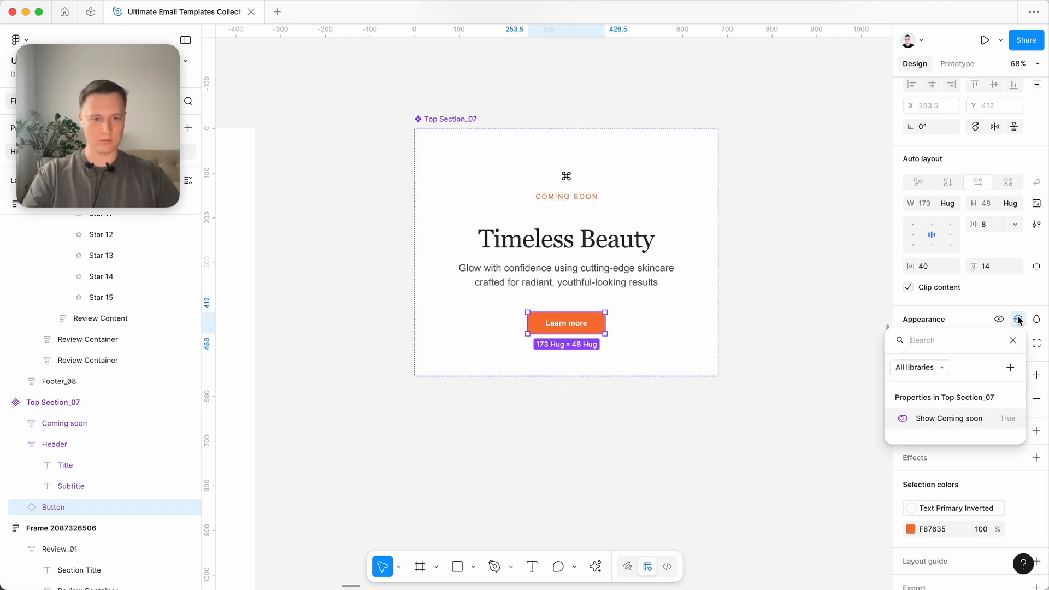
left_click(1010, 367)
left_click(838, 457)
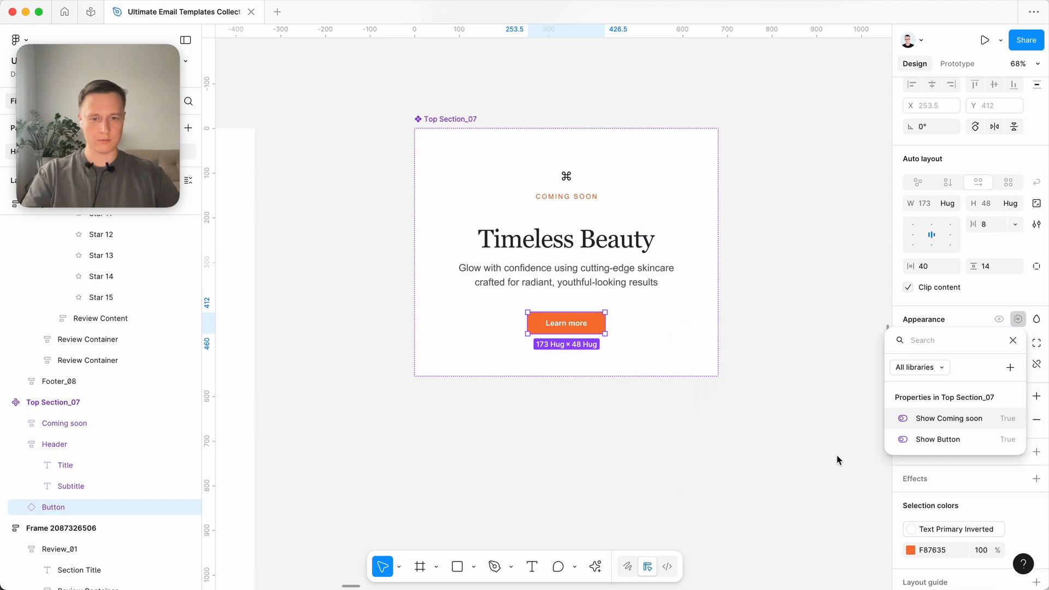
left_click(681, 491)
scroll(681, 491, "down", 4)
left_click(681, 492)
scroll(681, 492, "down", 1)
left_click(632, 262)
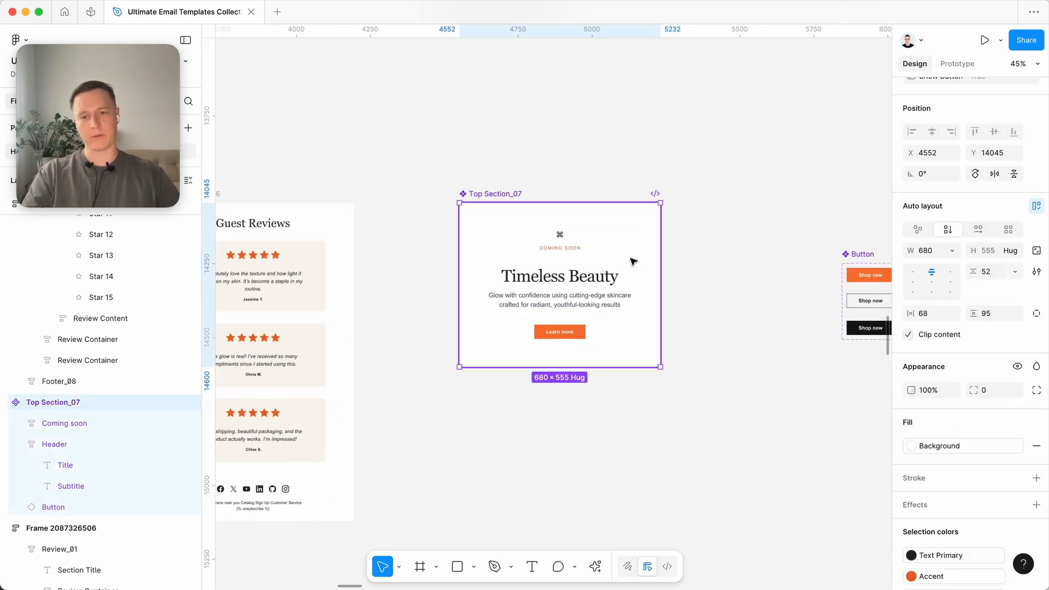
scroll(632, 260, "down", 2)
scroll(559, 256, "down", 3)
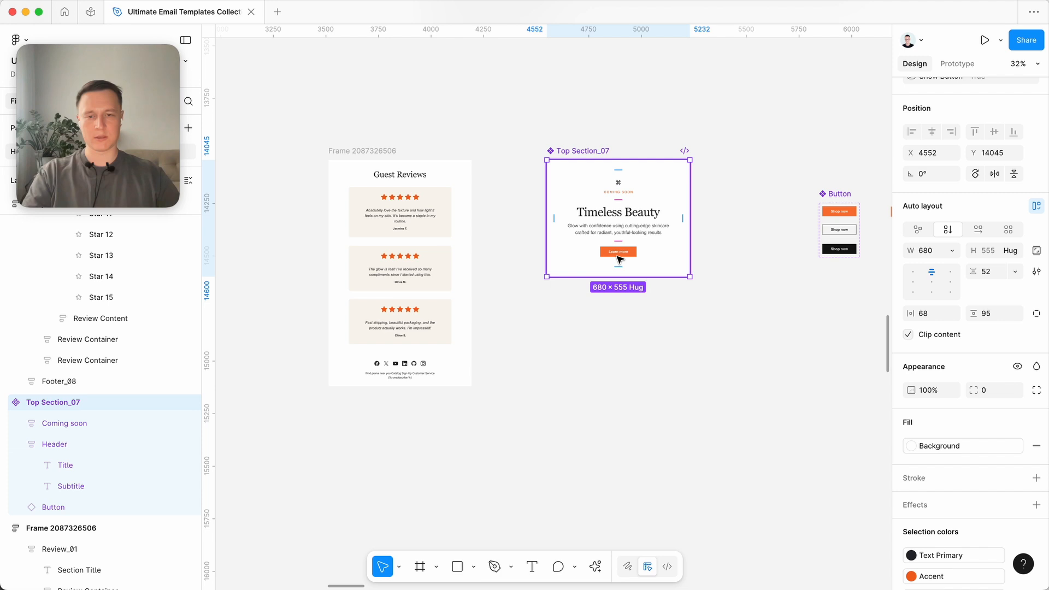
scroll(590, 261, "right", 4)
scroll(619, 259, "down", 1)
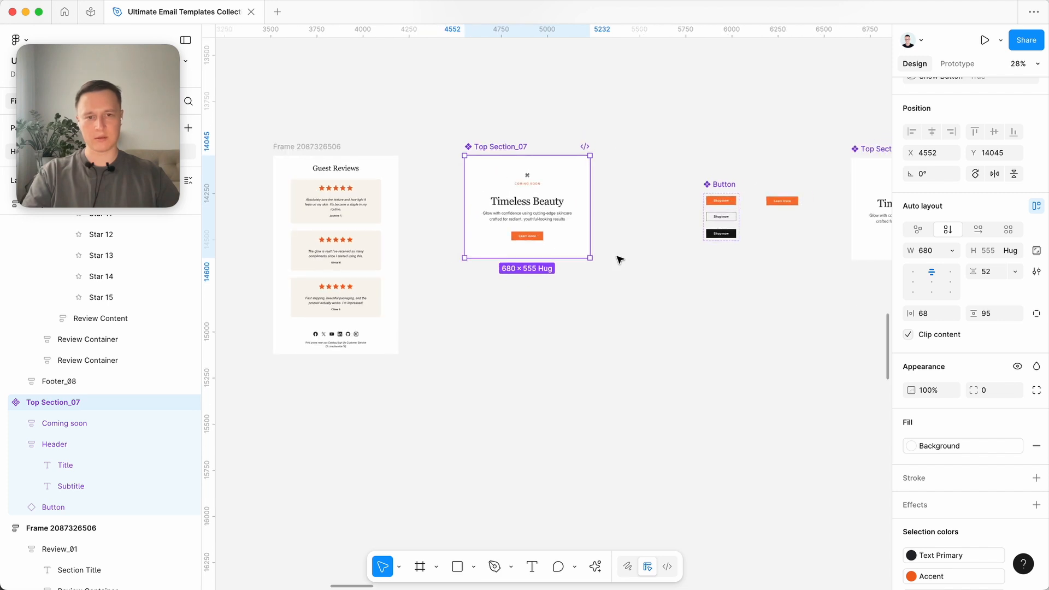
scroll(619, 259, "left", 5)
scroll(618, 259, "up", 2)
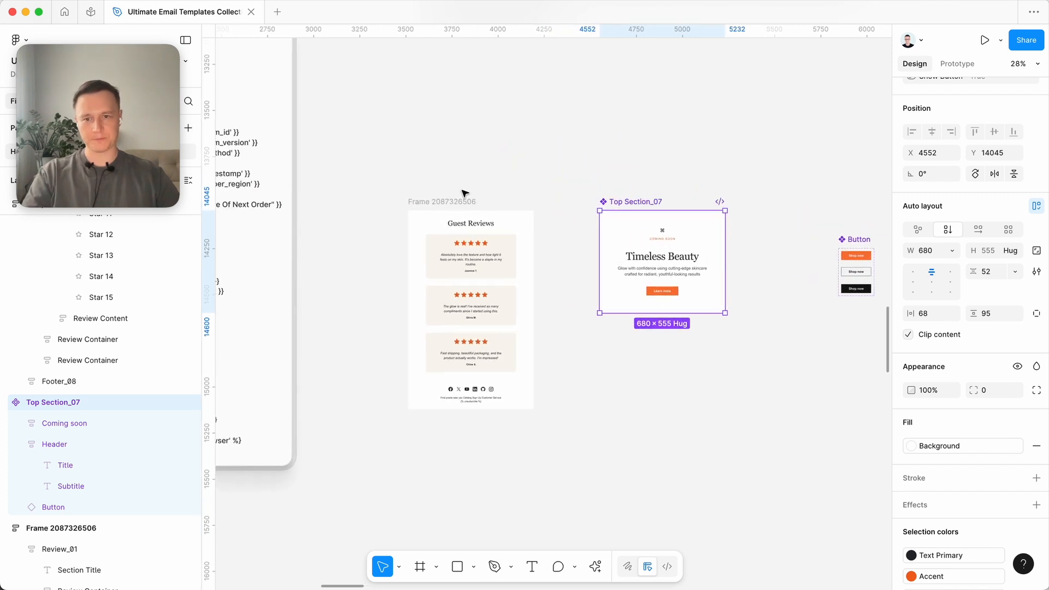
left_click_drag(438, 199, 441, 218)
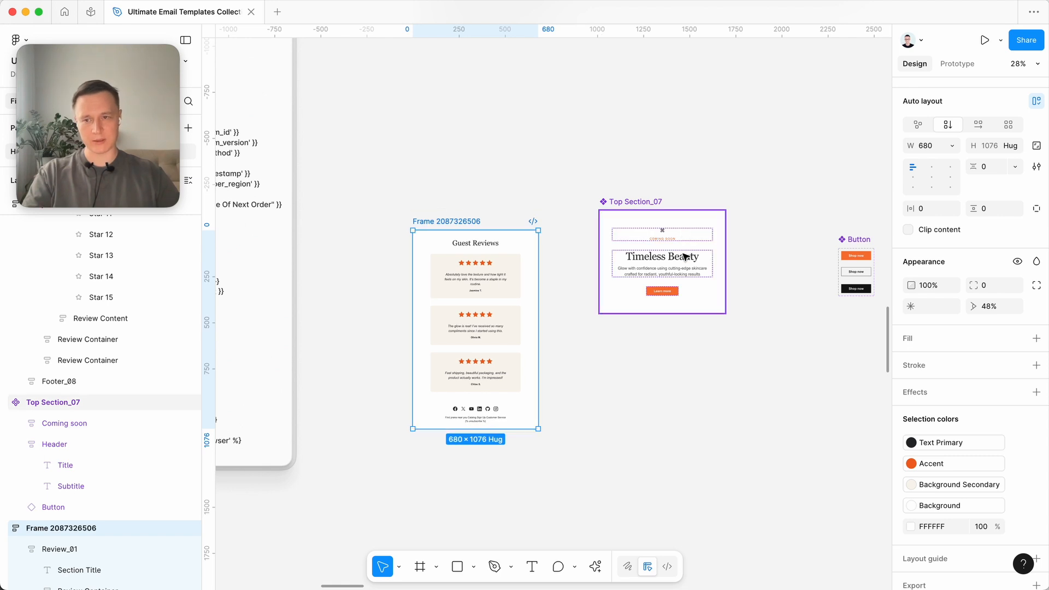
left_click_drag(684, 257, 584, 108)
key("Delete")
left_click(443, 219)
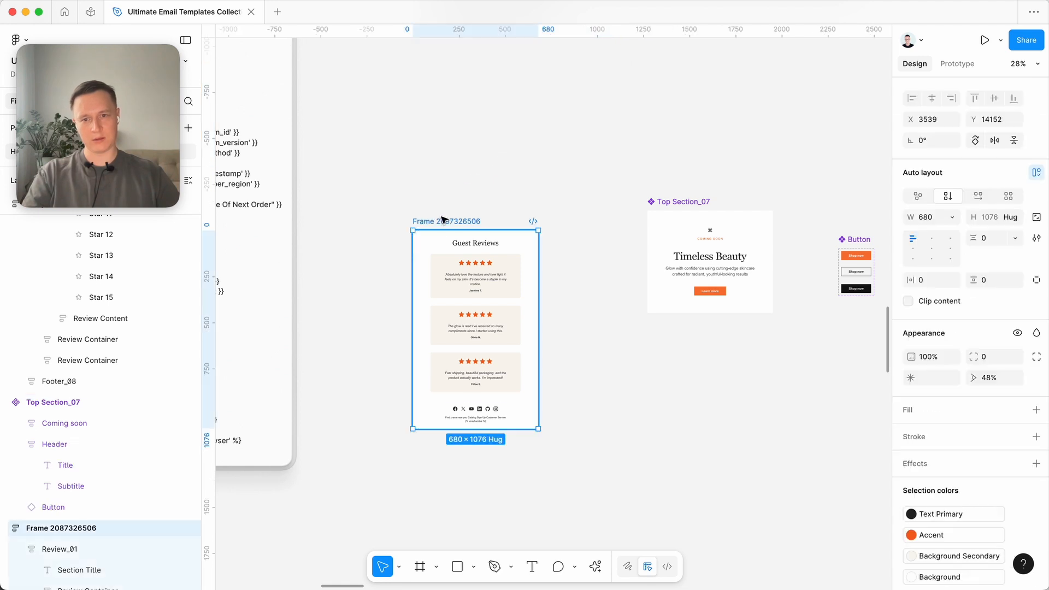
key("super+v")
key("Up")
key("Up")
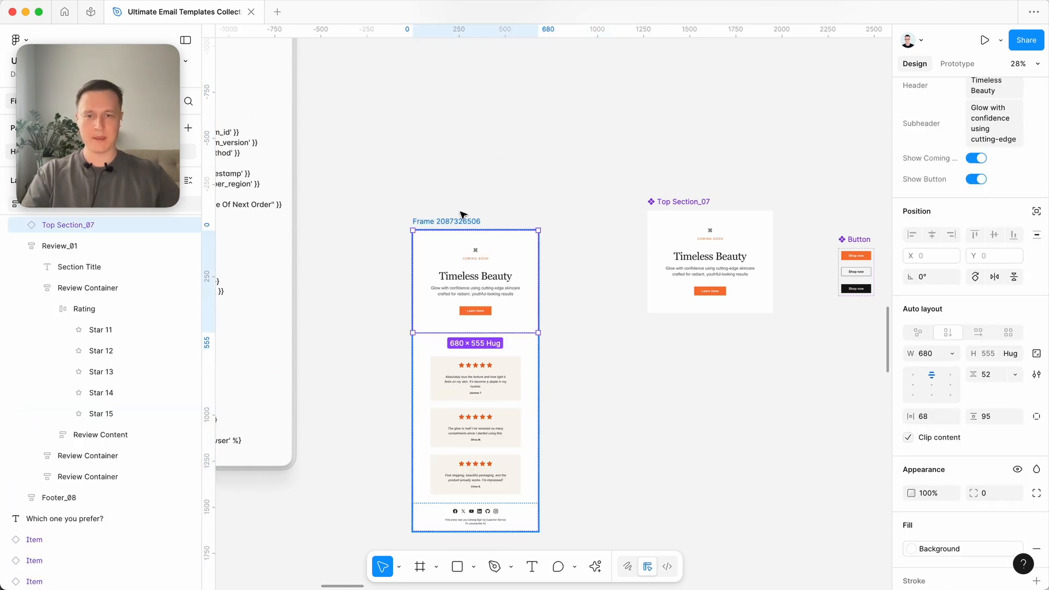
left_click(478, 211)
left_click_drag(464, 221, 461, 136)
left_click(494, 192)
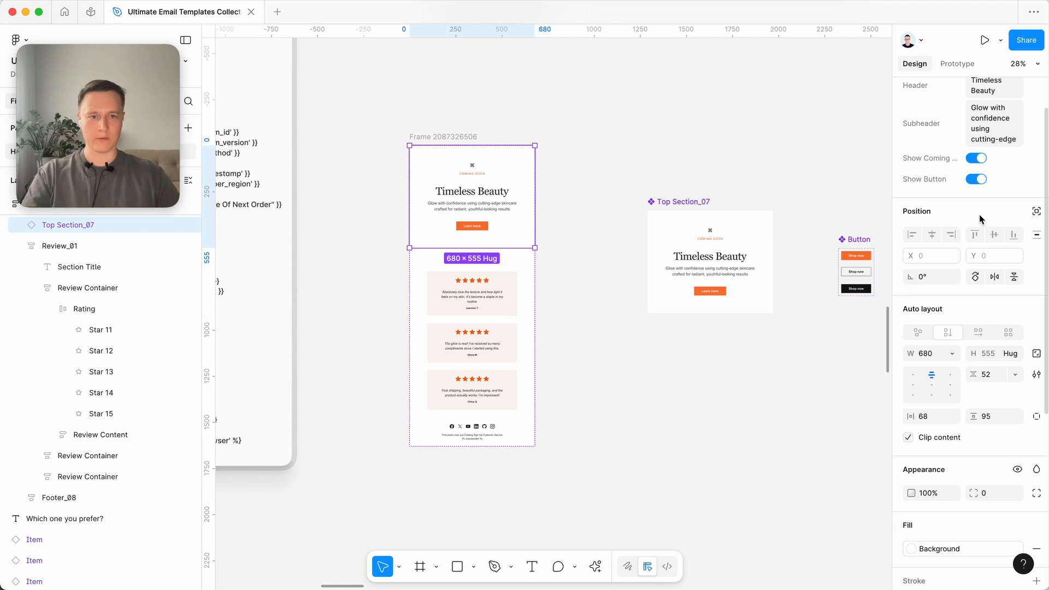
scroll(982, 265, "up", 2)
scroll(481, 279, "up", 5)
scroll(481, 283, "up", 2)
scroll(481, 283, "left", 2)
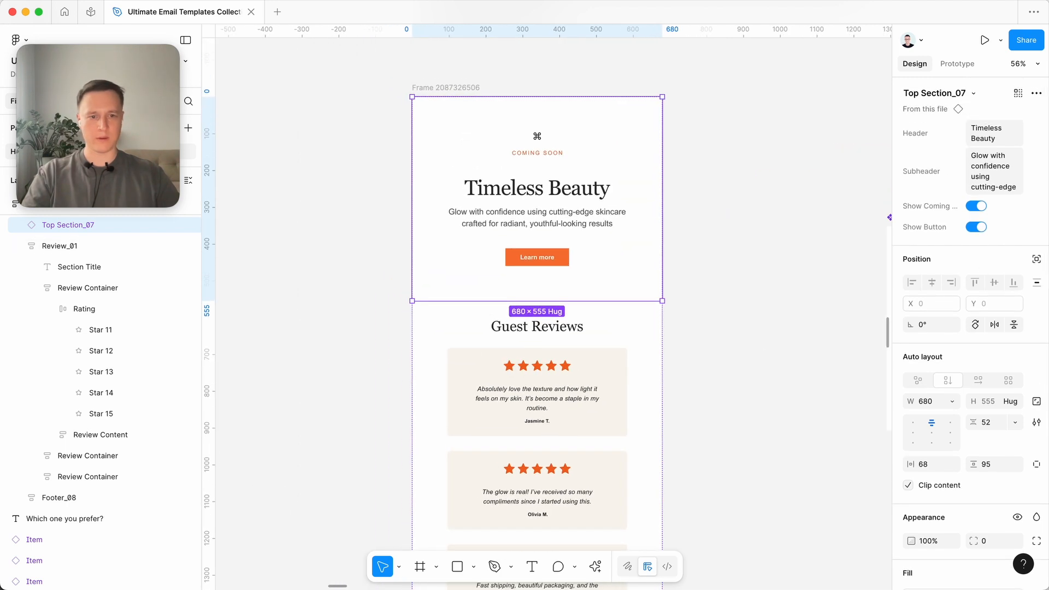
scroll(557, 192, "down", 5)
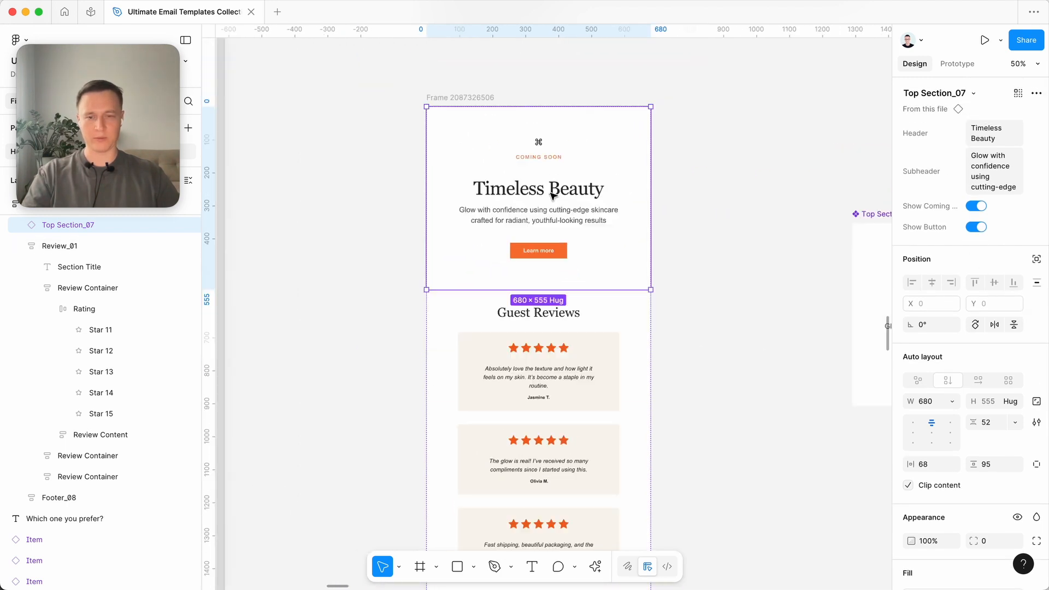
left_click(663, 123)
left_click_drag(525, 136, 444, 135)
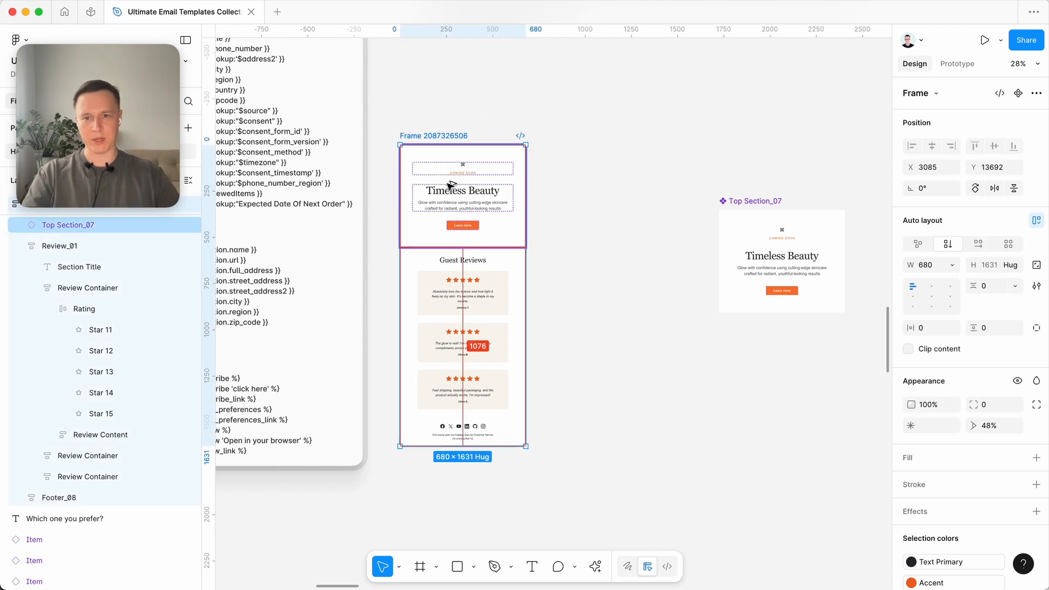
left_click_drag(451, 191, 592, 192)
scroll(587, 192, "up", 3)
left_click(615, 247)
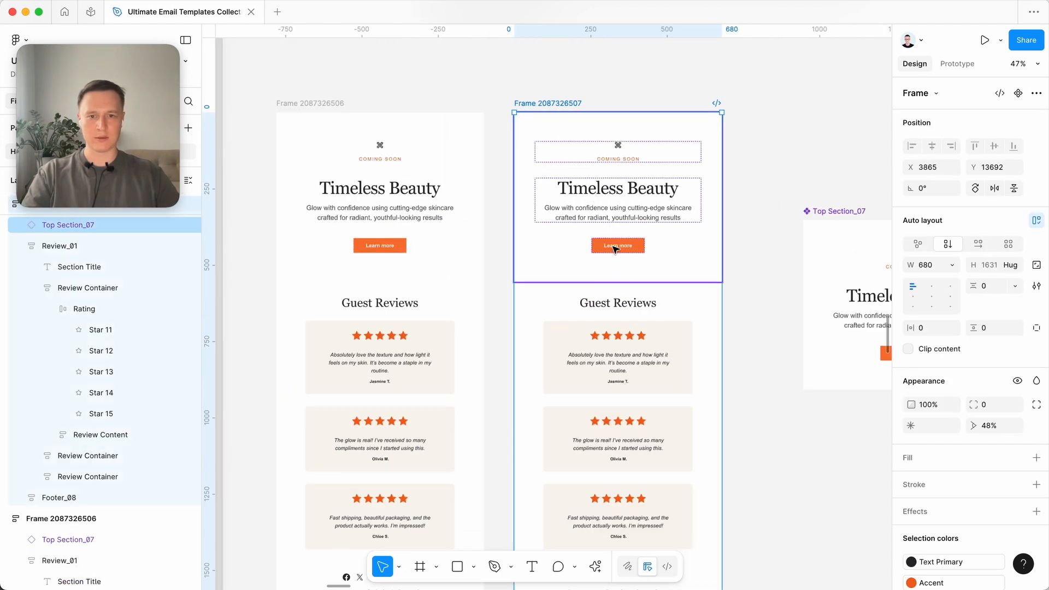
left_click(615, 248)
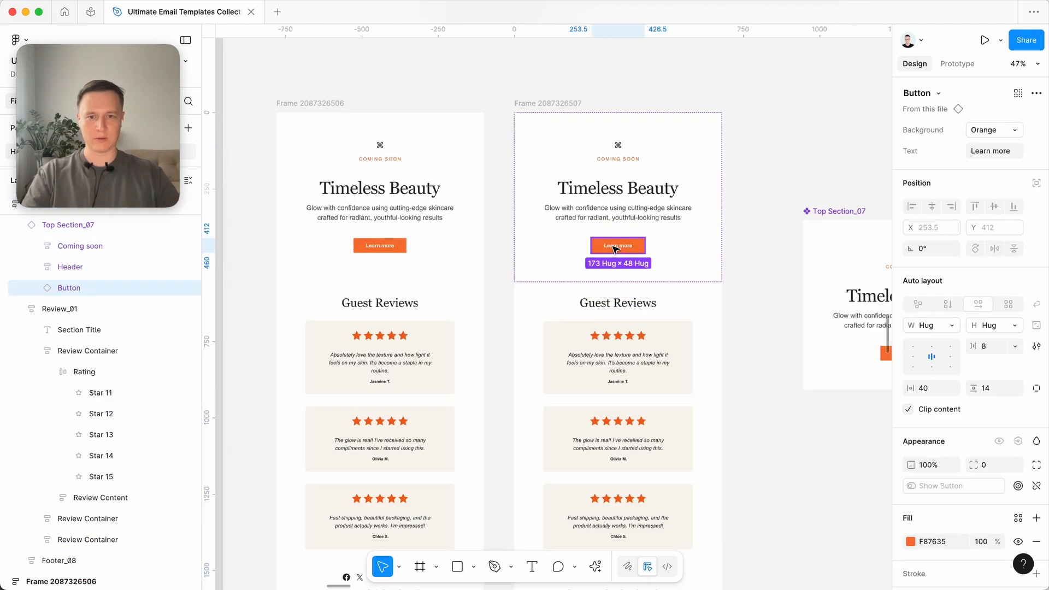
left_click(592, 59)
double_click(620, 255)
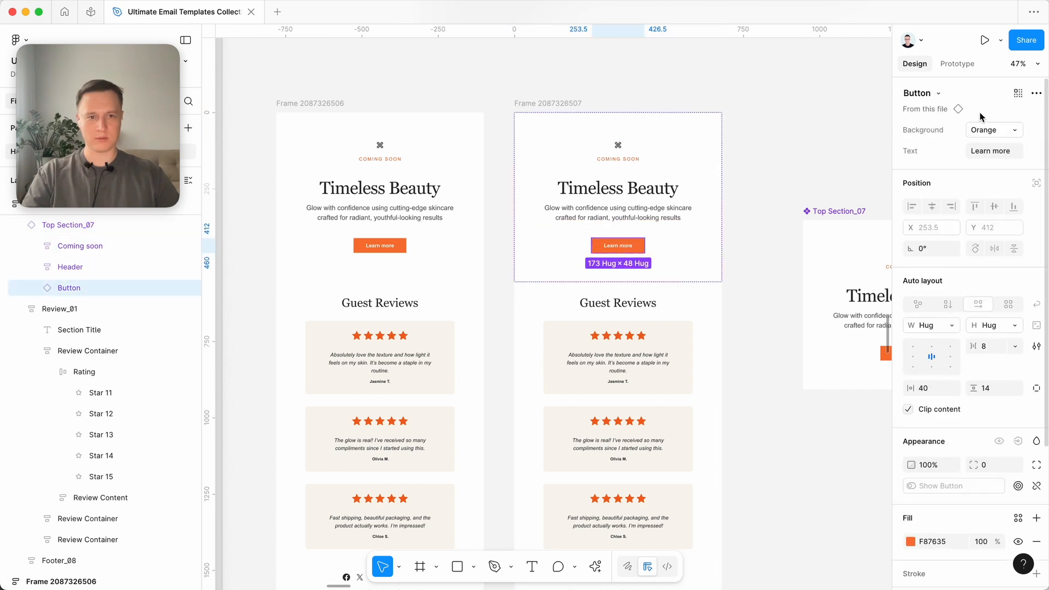
left_click(1001, 129)
left_click(975, 117)
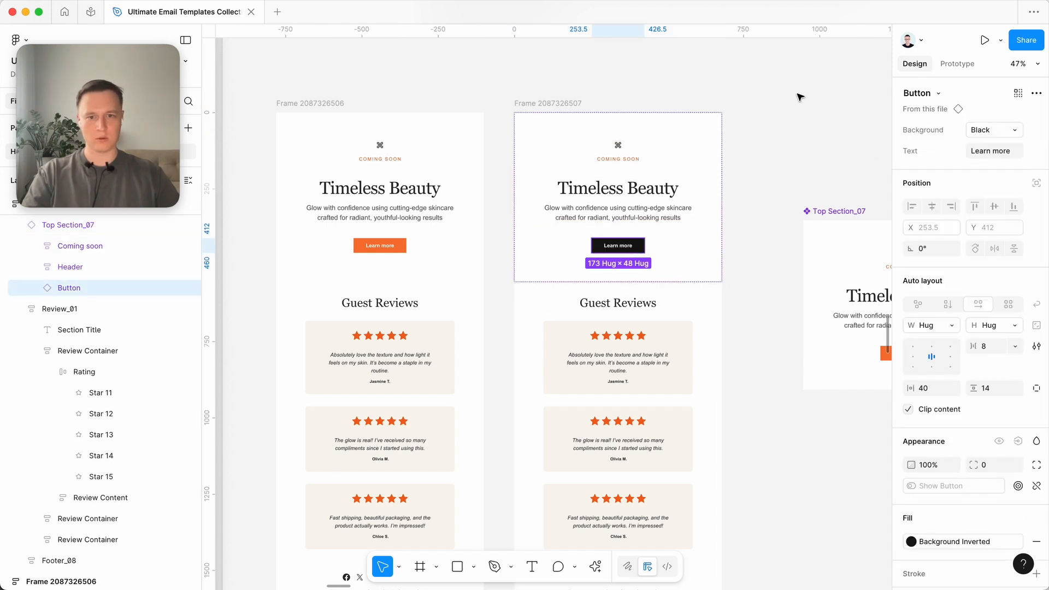
left_click(646, 89)
left_click(532, 102)
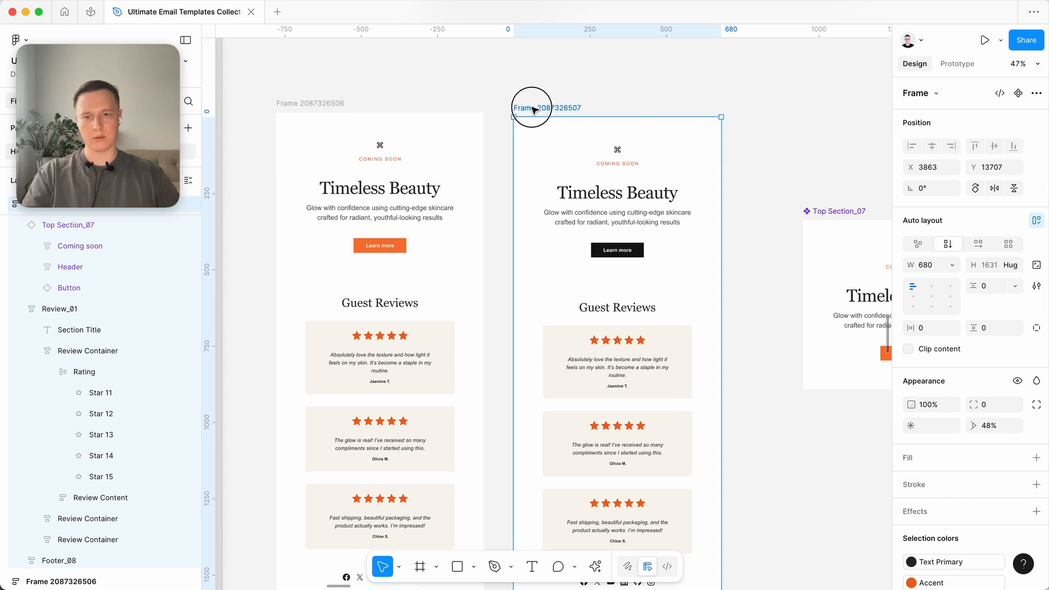
left_click(385, 209)
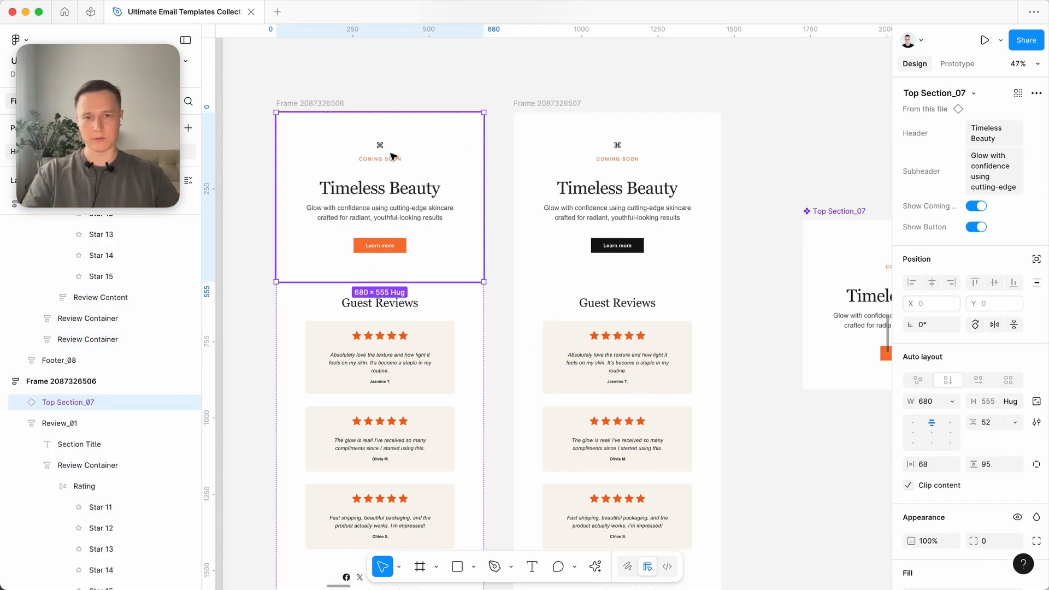
left_click(975, 206)
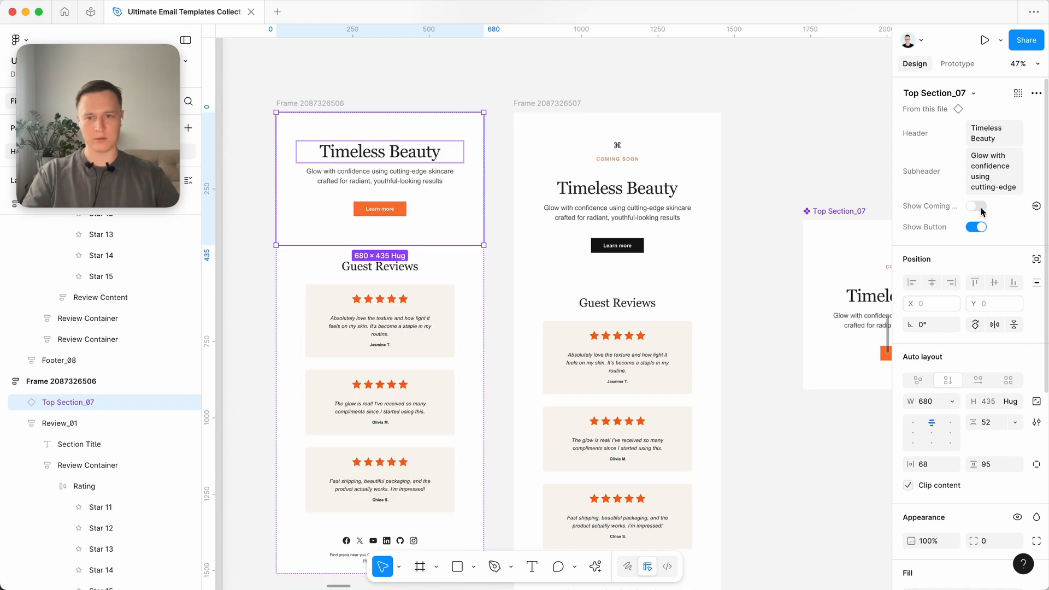
left_click(551, 73)
left_click(529, 104)
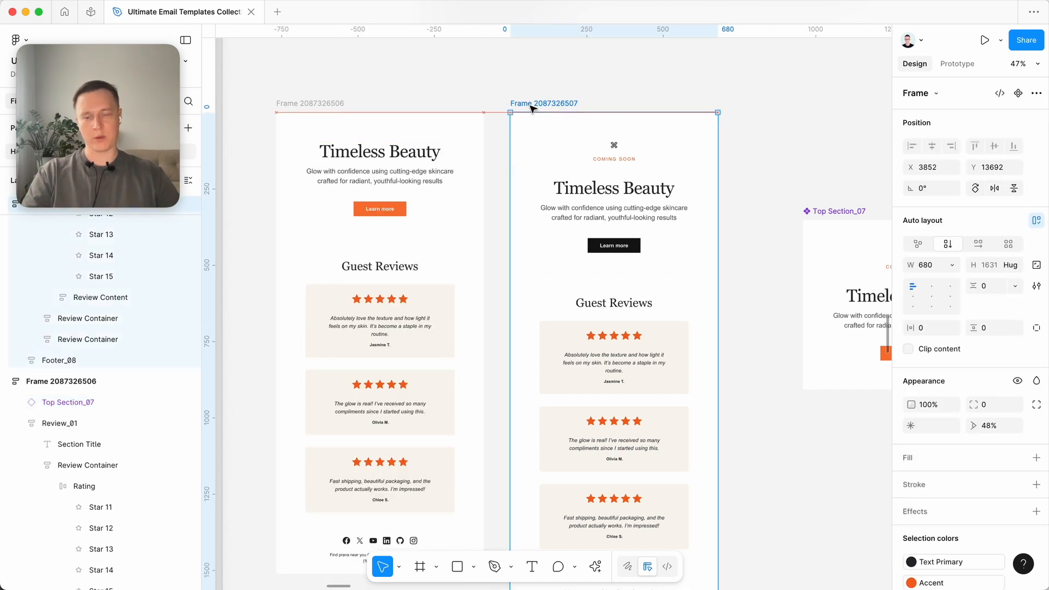
left_click(331, 102, "shift")
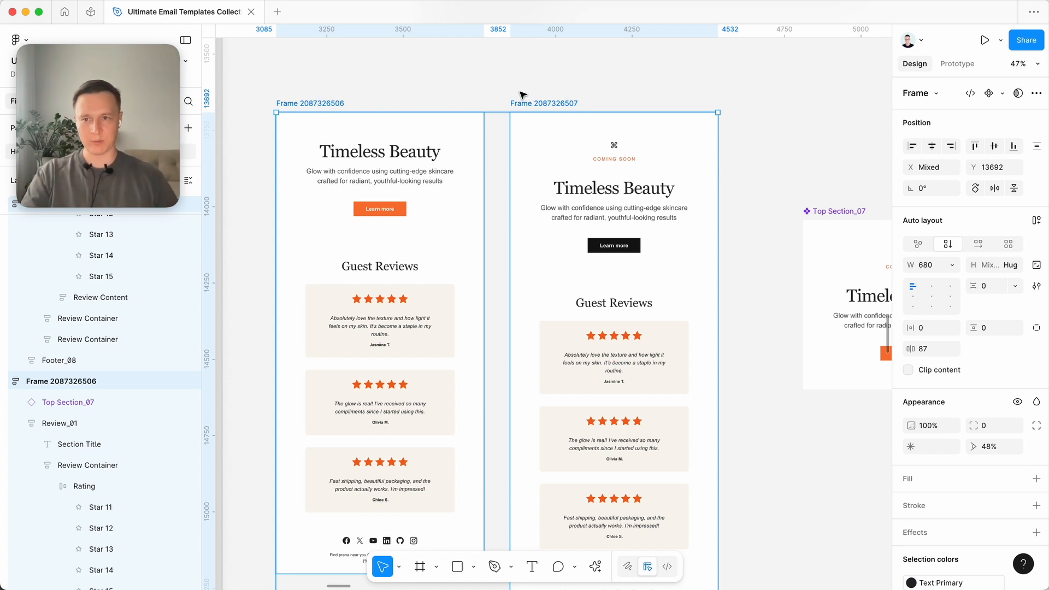
left_click(553, 88)
left_click(560, 206)
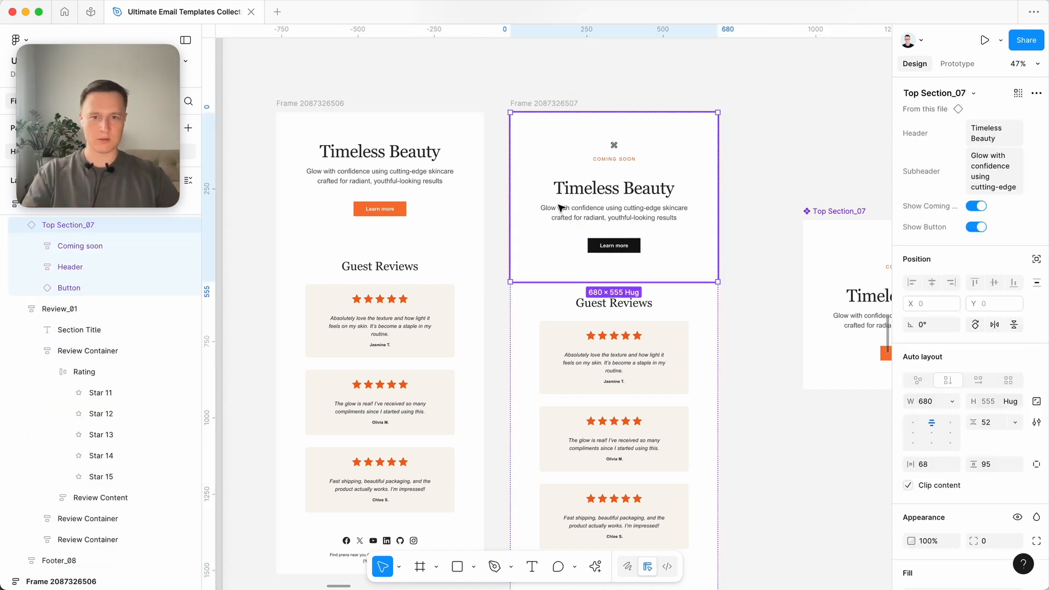
left_click(416, 189)
left_click(684, 86)
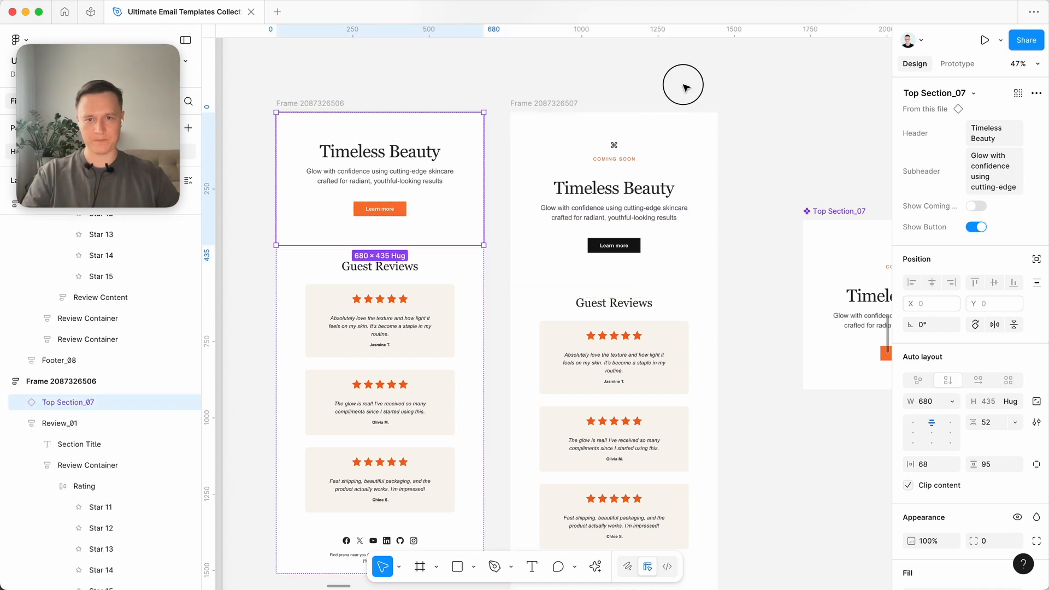
scroll(685, 87, "right", 2)
scroll(686, 88, "down", 2)
scroll(642, 392, "down", 2)
scroll(642, 392, "left", 2)
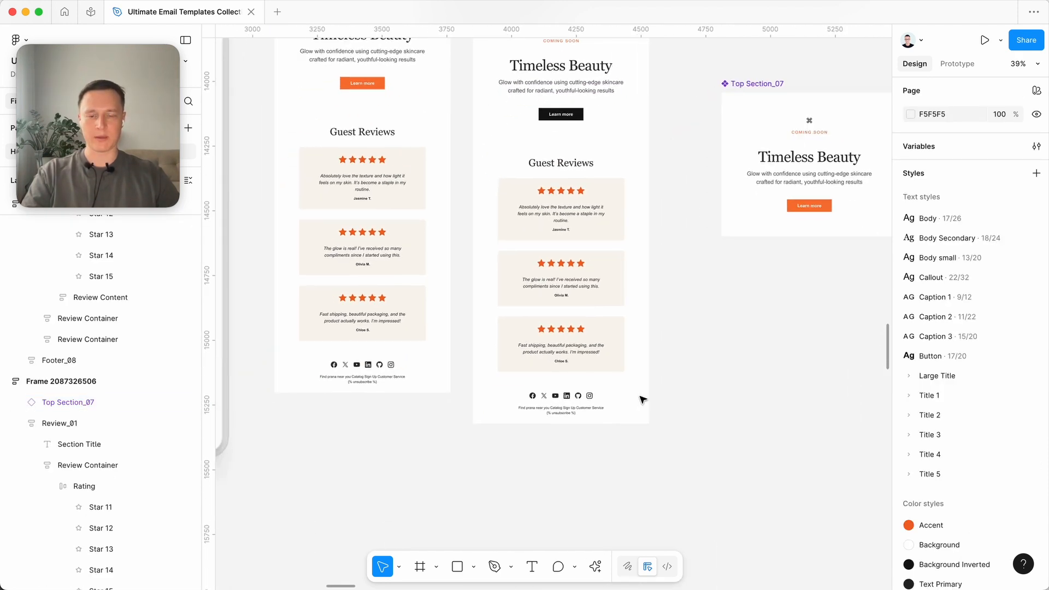
scroll(642, 398, "down", 3)
scroll(641, 398, "right", 2)
left_click(546, 346)
left_click_drag(574, 353, 786, 352)
scroll(710, 473, "up", 4)
scroll(710, 473, "right", 2)
scroll(710, 473, "right", 2)
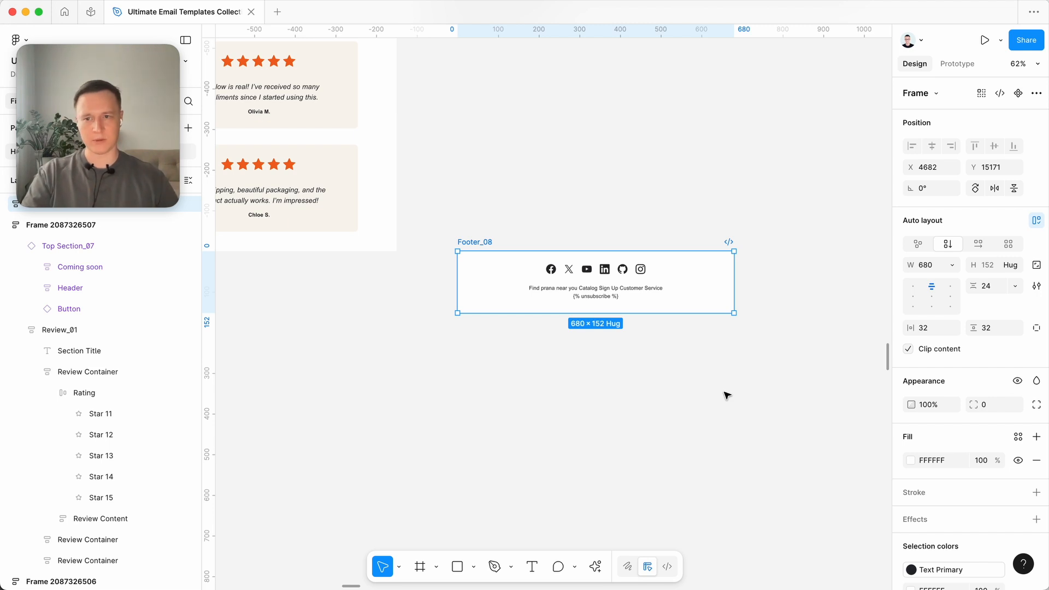
left_click(666, 376)
- Move the Footer_08 frame to X 4684 and Y 15131 and convert it into a component
scroll(666, 377, "right", 2)
scroll(666, 376, "up", 1)
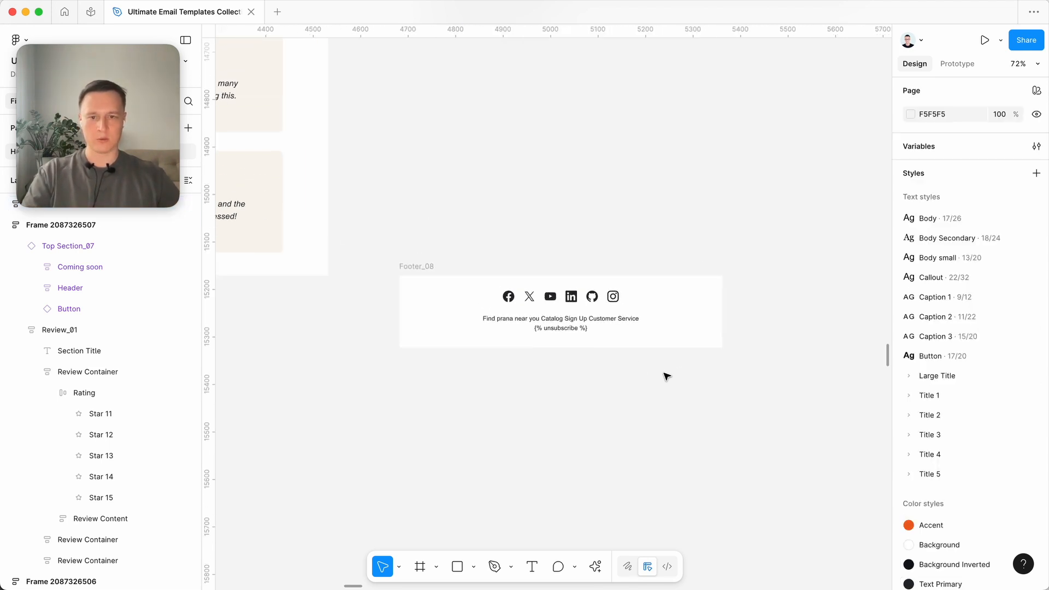
left_click(509, 299)
left_click(509, 299)
scroll(508, 298, "up", 5)
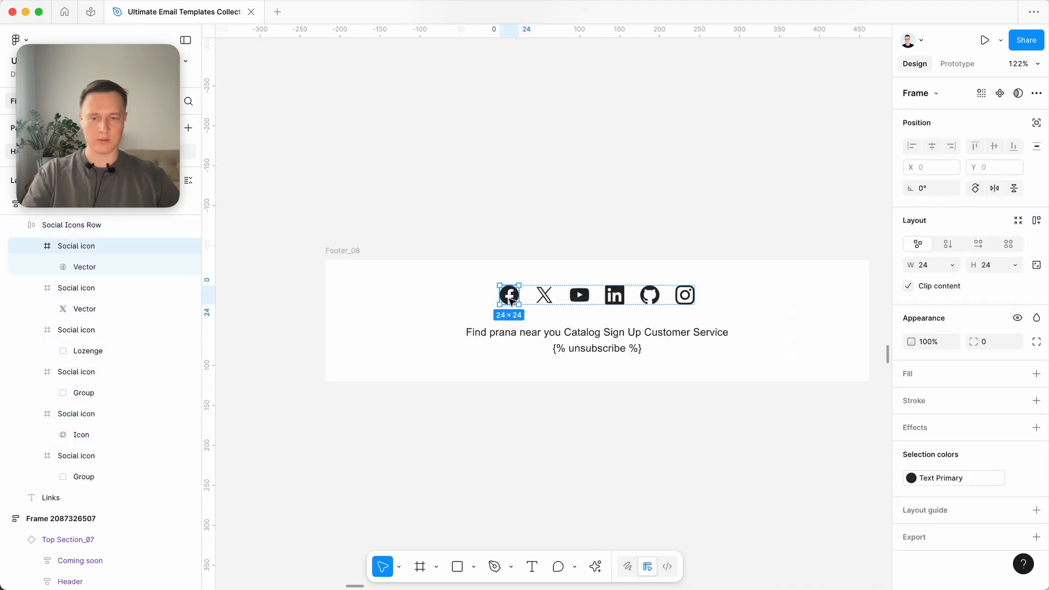
left_click(592, 210)
left_click(358, 252)
left_click_drag(358, 252, 358, 226)
scroll(493, 337, "down", 5)
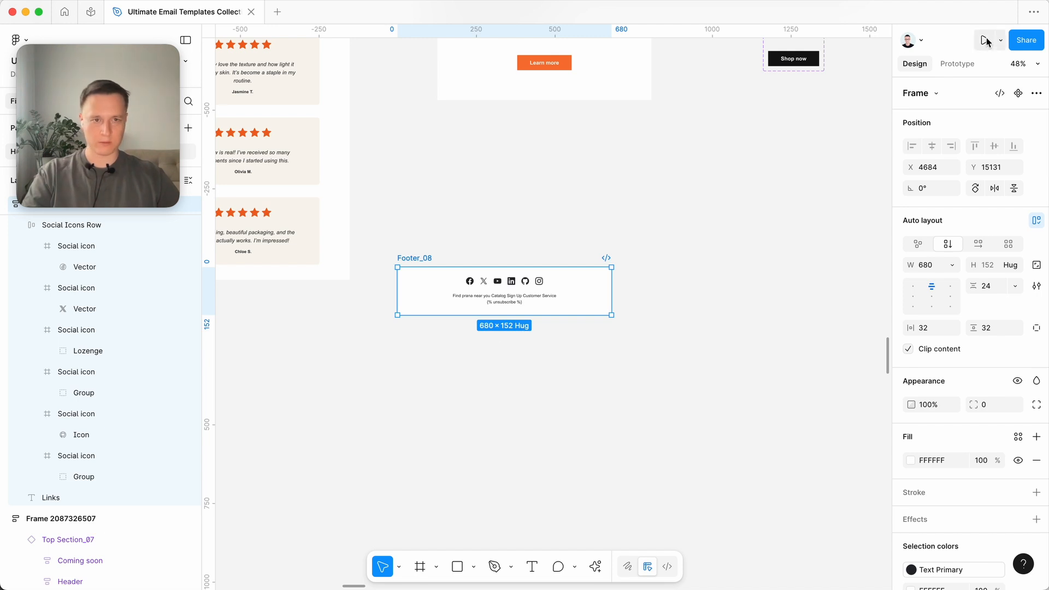
left_click(1018, 93)
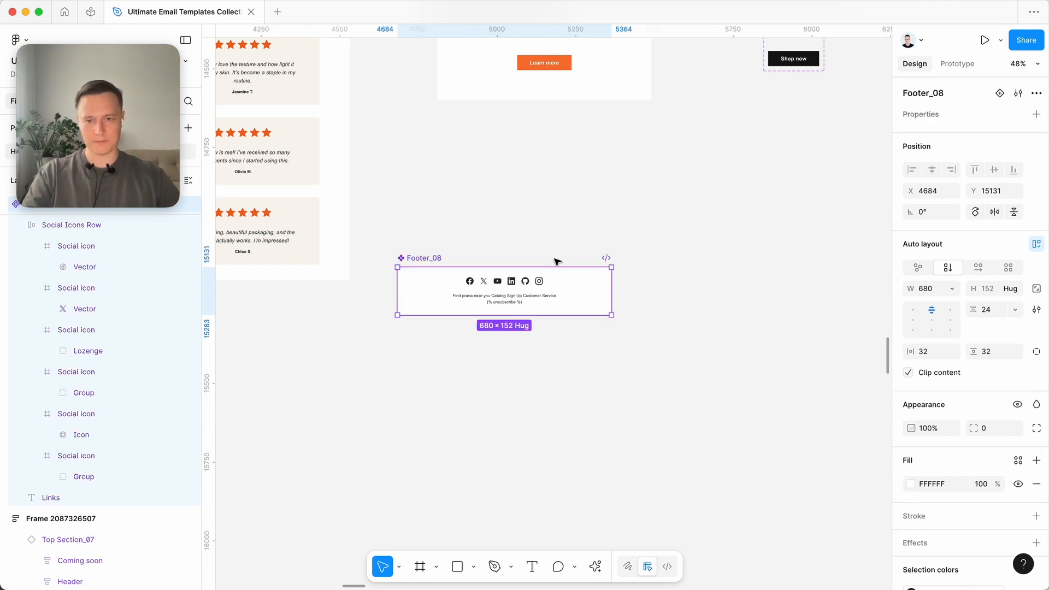
scroll(597, 288, "up", 4)
left_click(616, 202)
- Create a visibility property named "Show facebook", set to True, for the Facebook icon in Footer_08
scroll(596, 230, "left", 5)
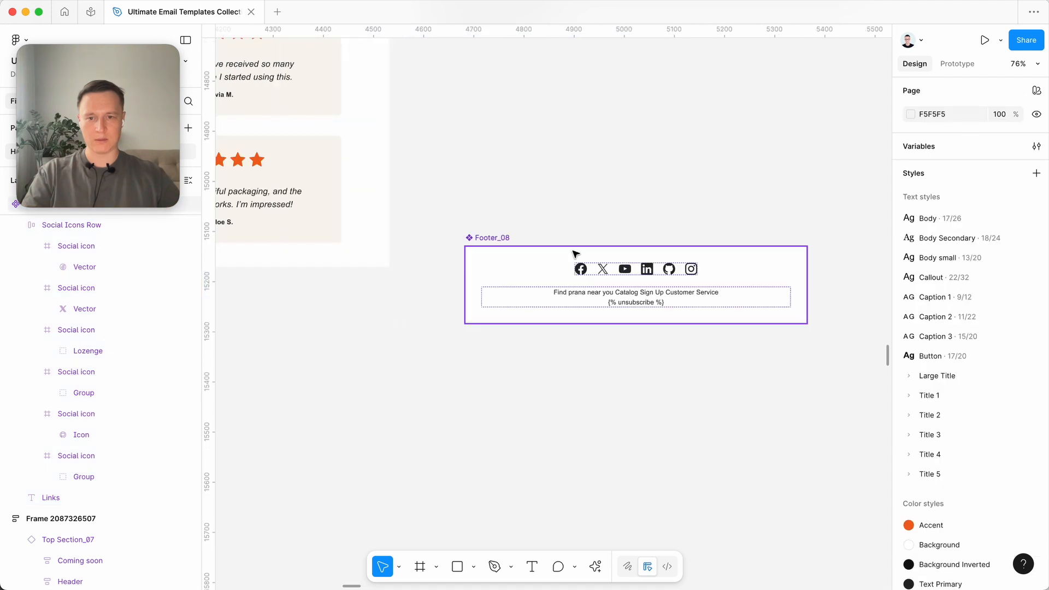
left_click(583, 268)
scroll(724, 304, "right", 3)
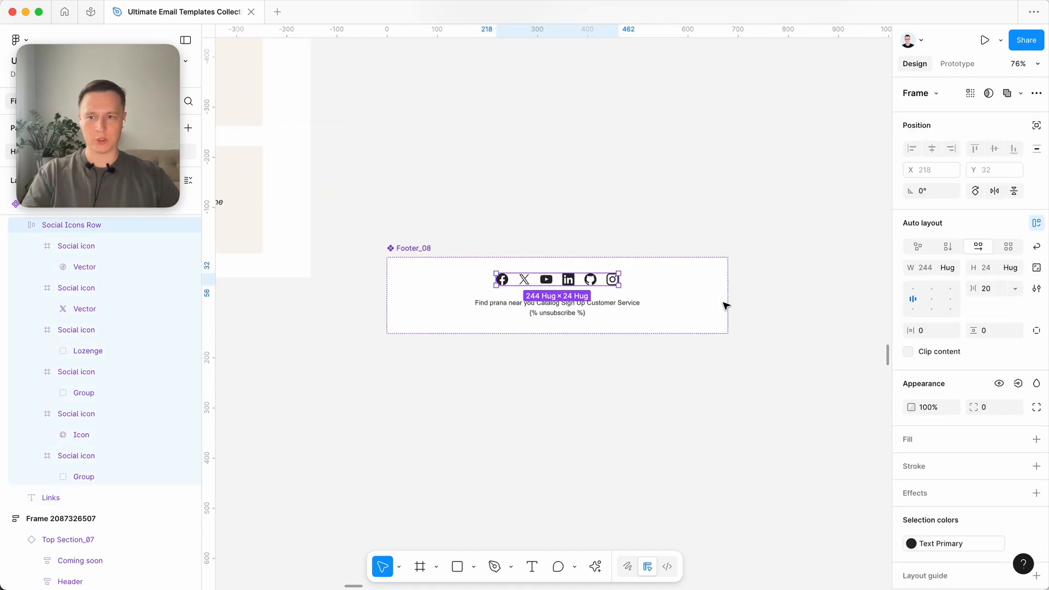
scroll(656, 304, "up", 3)
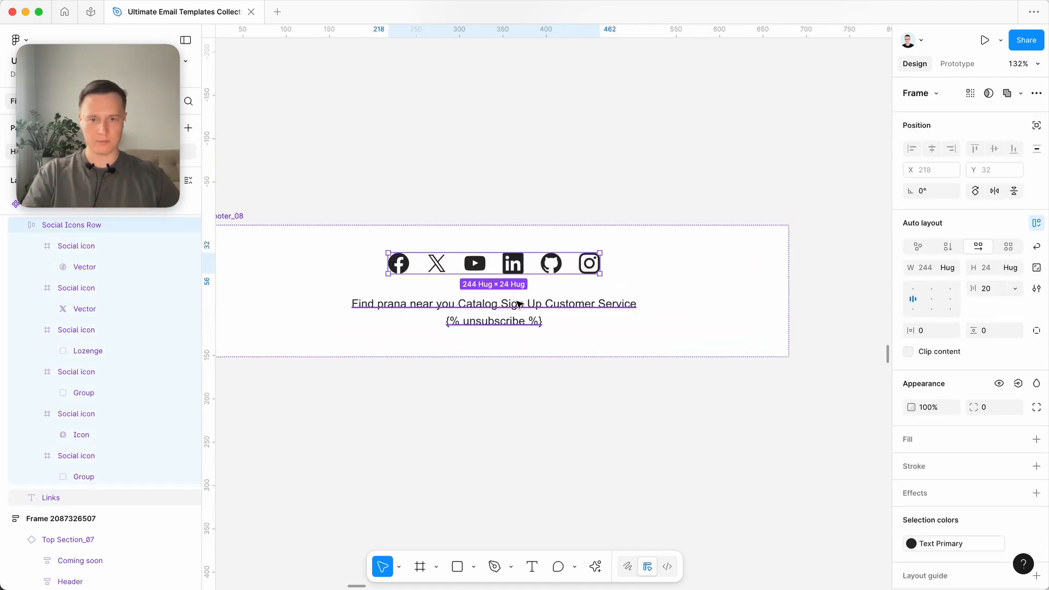
double_click(401, 265)
left_click(1017, 320)
left_click(1010, 369)
key("alt+BackSpace")
key("alt+BackSpace")
type("facebo")
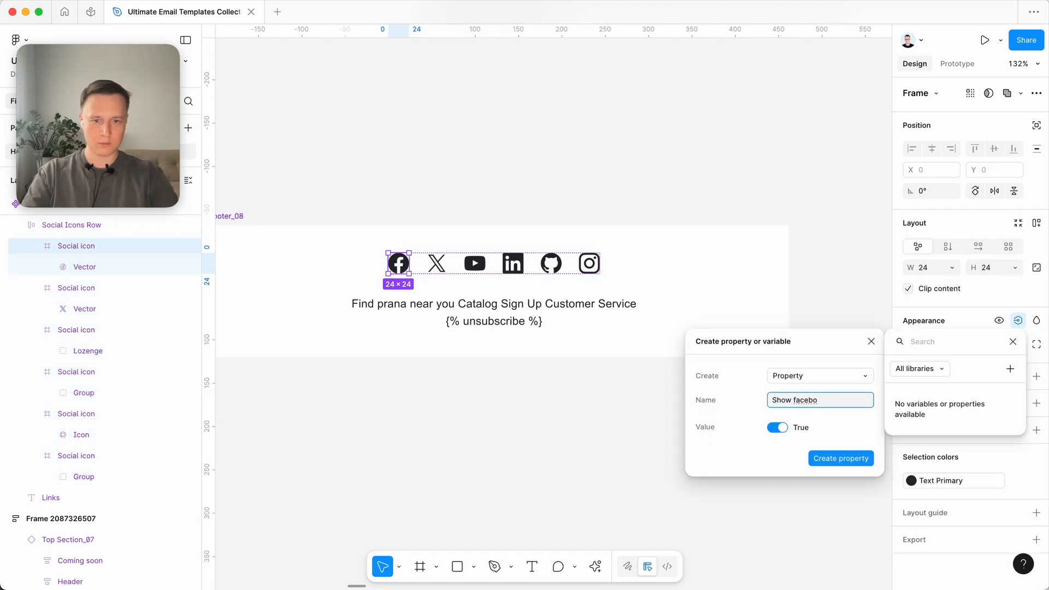
type("ok")
key("Return")
- Create a visibility property named "Show X" for the X icon in Footer_08
left_click(436, 264)
left_click(1017, 321)
left_click(1011, 369)
type("Show X")
left_click(842, 461)
- Create a visibility property named "Show youtube" for the YouTube icon in Footer_08
left_click(475, 264)
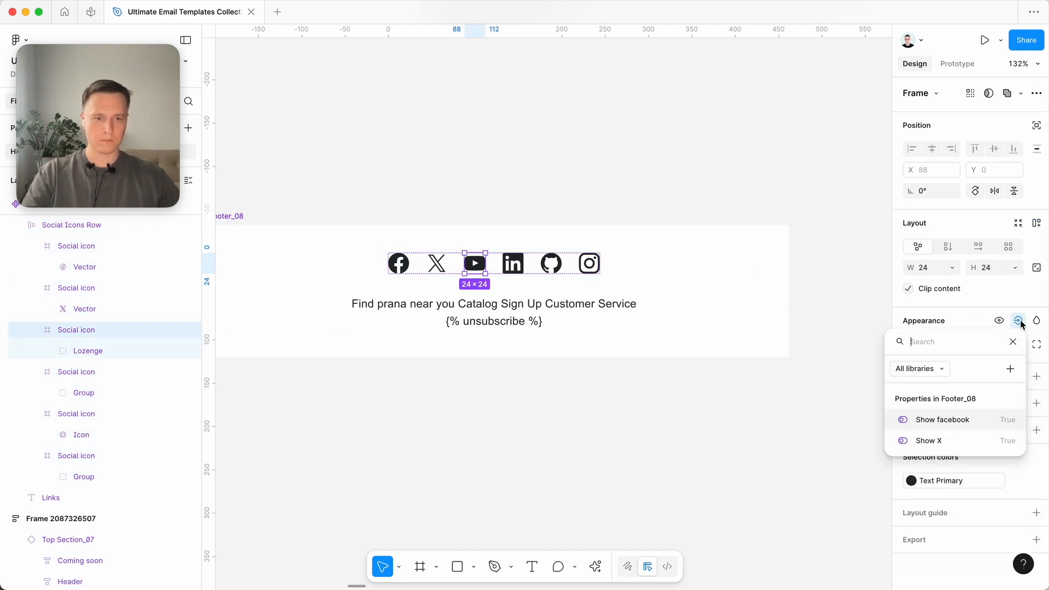
left_click(1009, 368)
type("Show youtube")
left_click(841, 458)
- Create a visibility property named "Show Linkedin" for the LinkedIn icon in Footer_08
left_click(512, 264)
left_click(1017, 320)
left_click(1010, 368)
type("Show Linkeding")
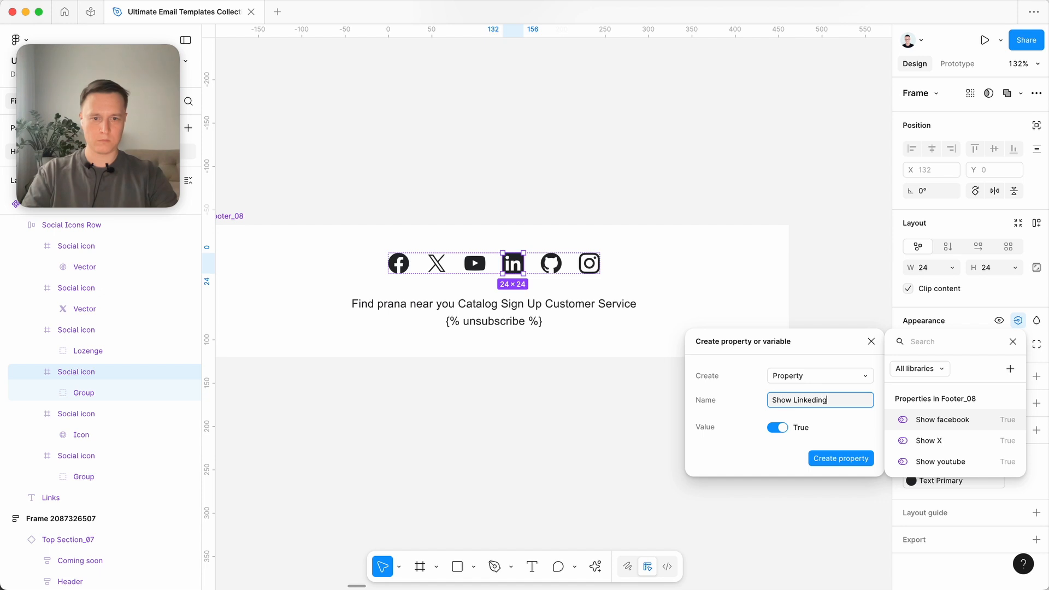
key("BackSpace")
left_click(841, 458)
- Create a visibility property named "Show GitHub" for the GitHub icon in Footer_08
left_click(551, 264)
left_click(1018, 321)
left_click(1009, 368)
type("Show GitHub")
left_click(841, 459)
- Create a visibility property named "Show Instagram" for the Instagram icon in Footer_08
left_click(590, 264)
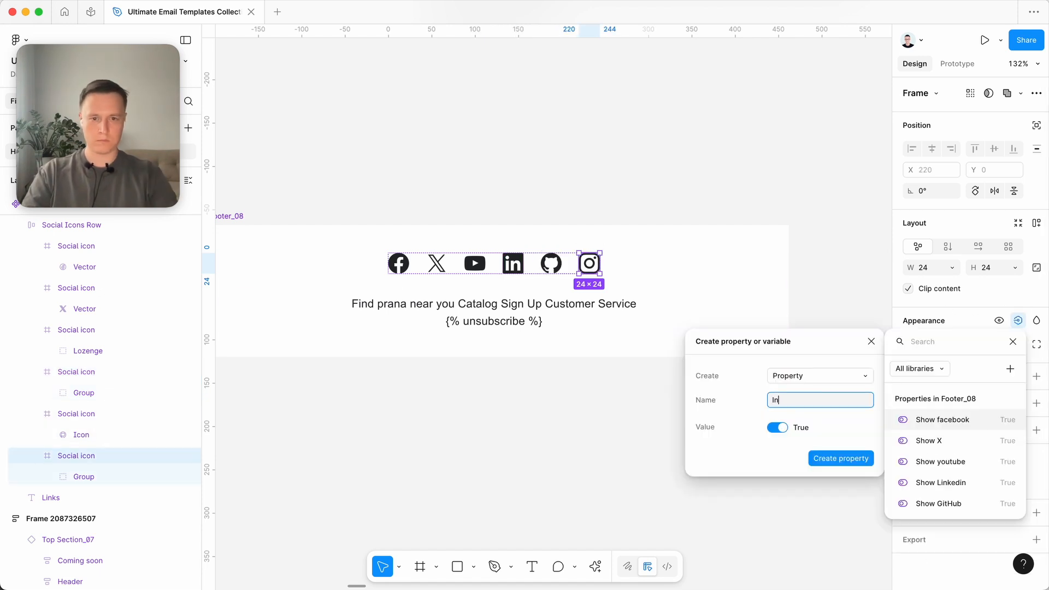
left_click(841, 458)
left_click(628, 423)
scroll(596, 428, "down", 5)
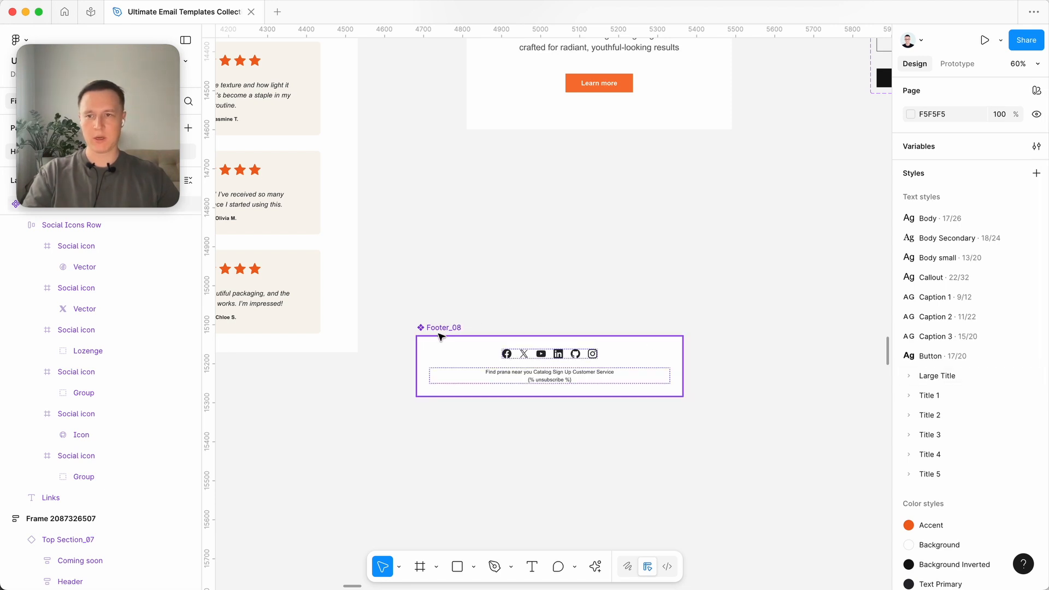
scroll(440, 337, "down", 4)
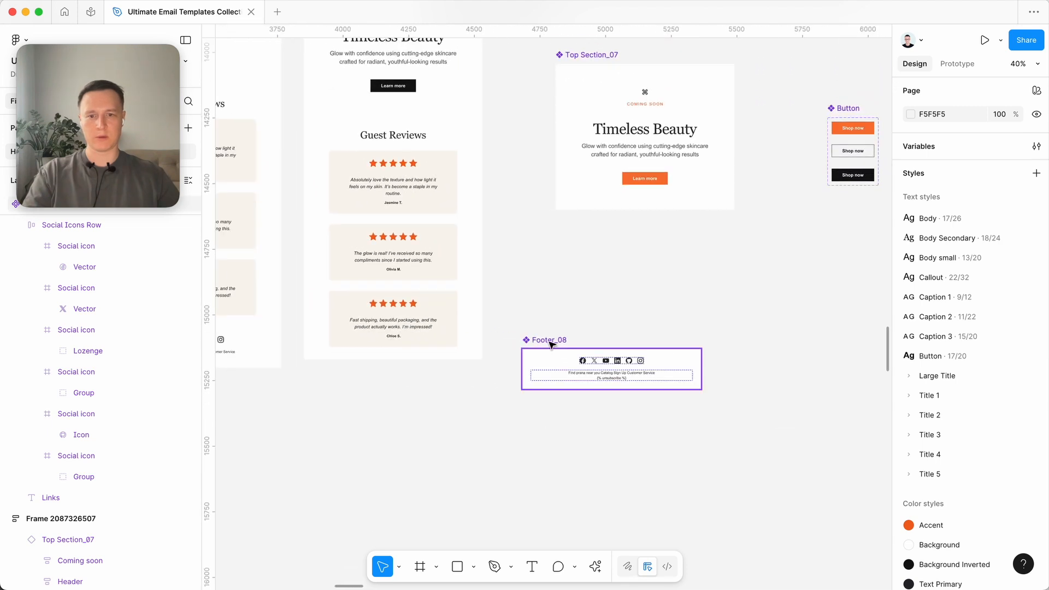
left_click_drag(549, 343, 626, 319)
scroll(709, 448, "down", 3)
key("super+x")
left_click(437, 70)
key("super+v")
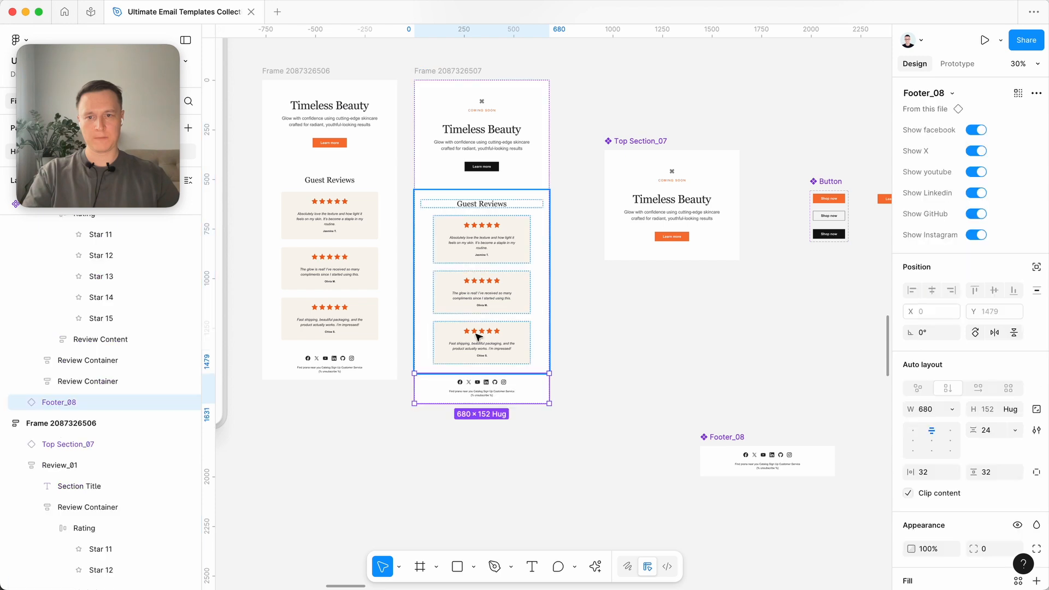
left_click(638, 403)
left_click(522, 400)
scroll(635, 382, "up", 4)
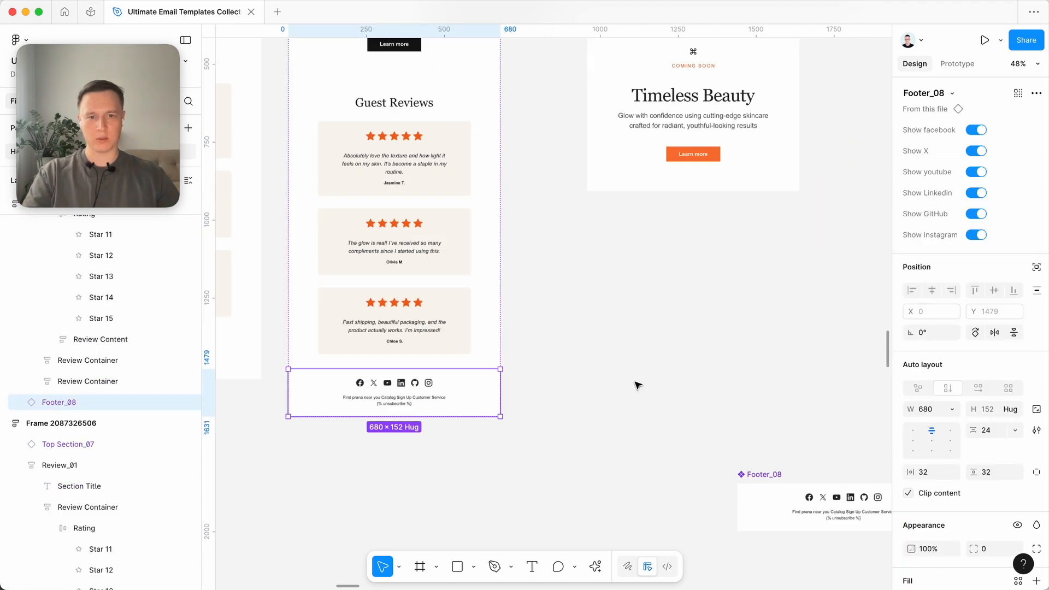
scroll(637, 385, "up", 3)
scroll(667, 382, "left", 2)
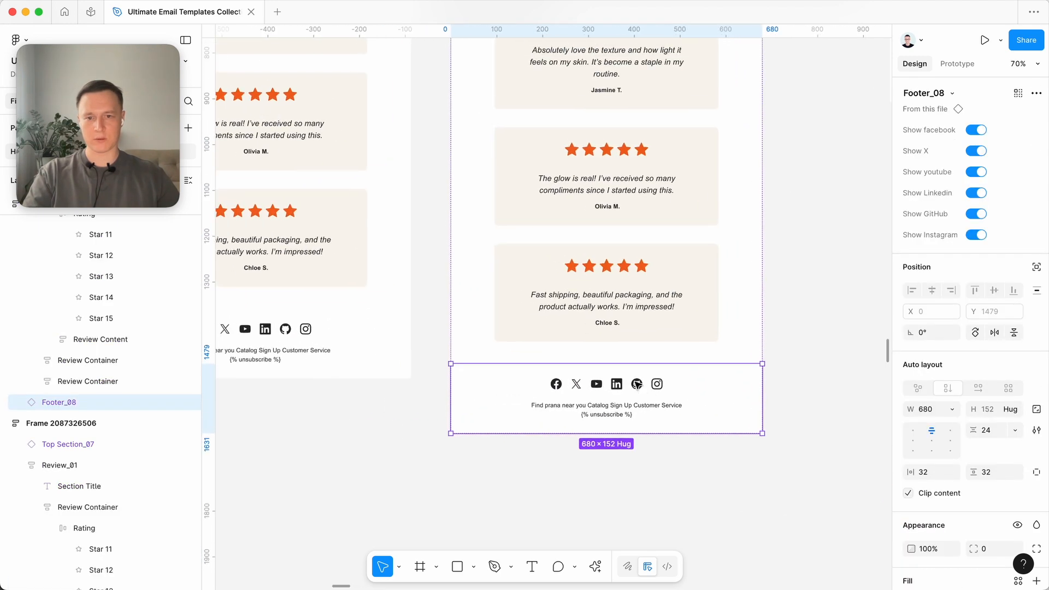
left_click(971, 192)
left_click(975, 151)
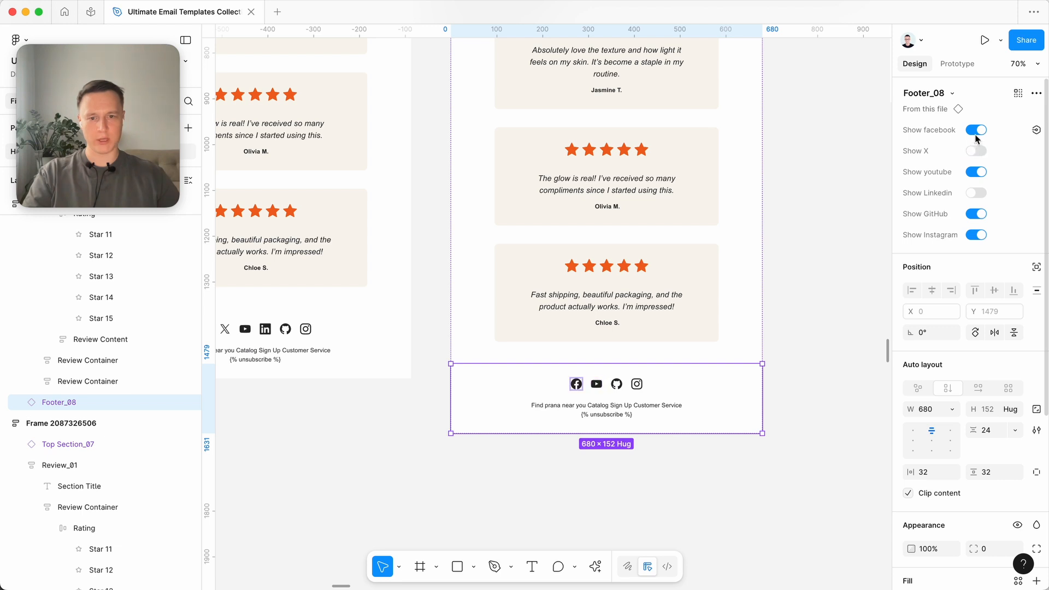
left_click(975, 130)
left_click(844, 306)
- Turn Show Linkedin and Show X back on and turn off Show GitHub on the same Footer_08 instance
left_click(680, 372)
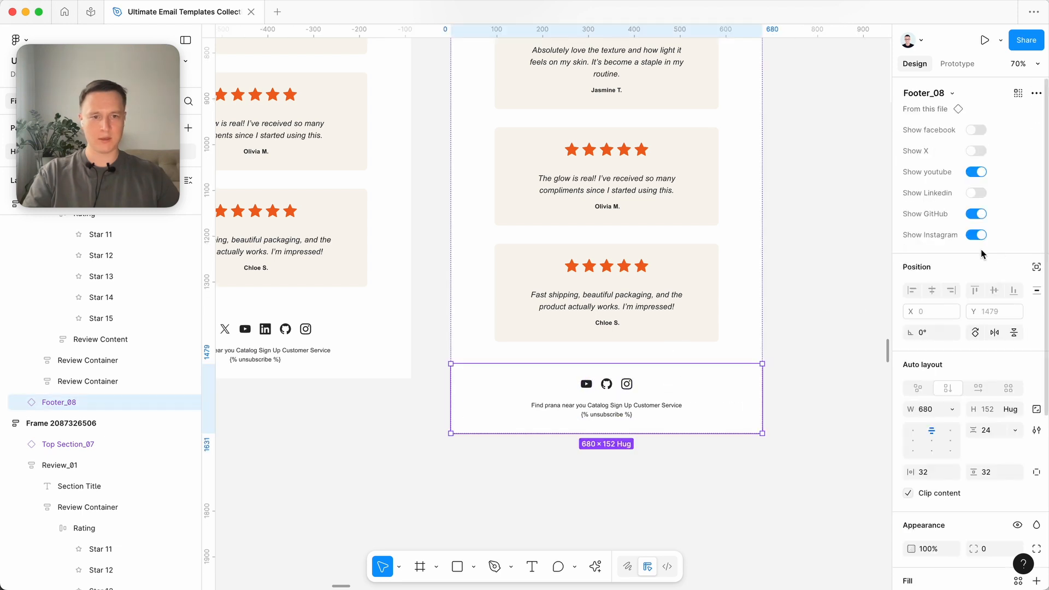
left_click(976, 192)
left_click(976, 151)
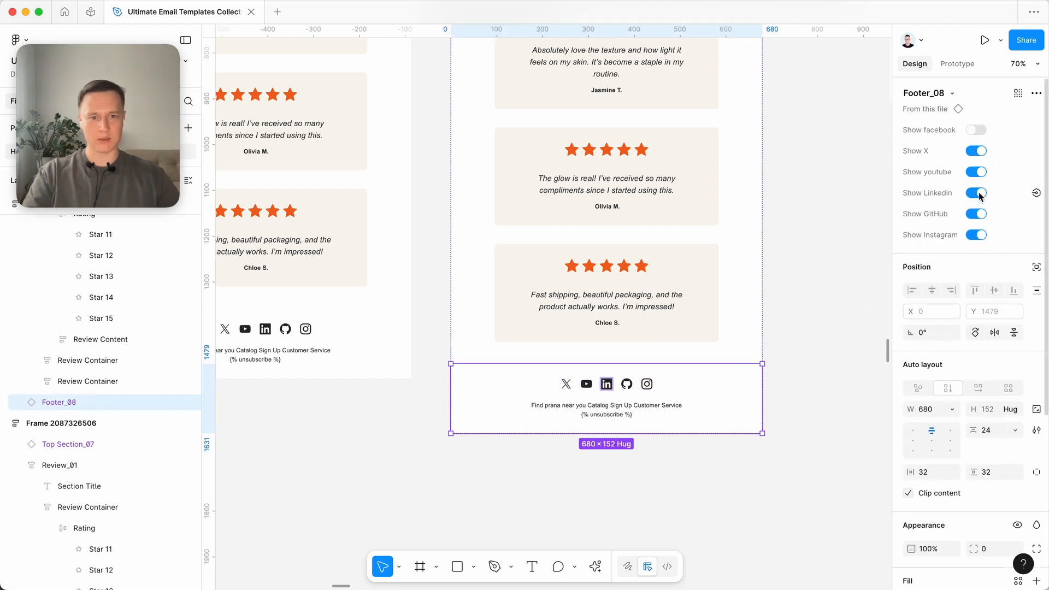
left_click(976, 213)
left_click(814, 355)
scroll(813, 355, "down", 5)
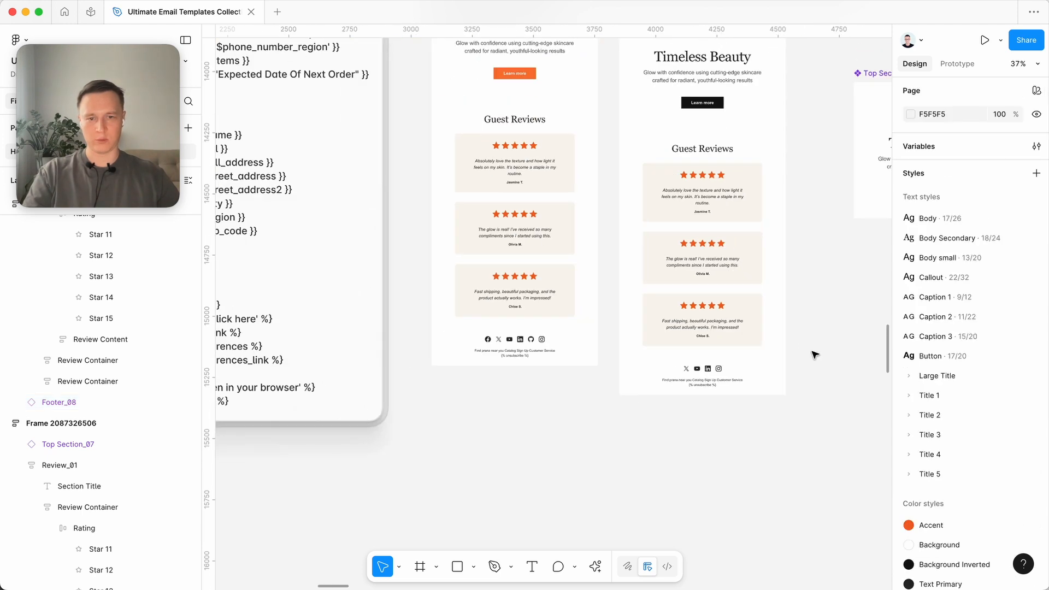
scroll(814, 355, "down", 3)
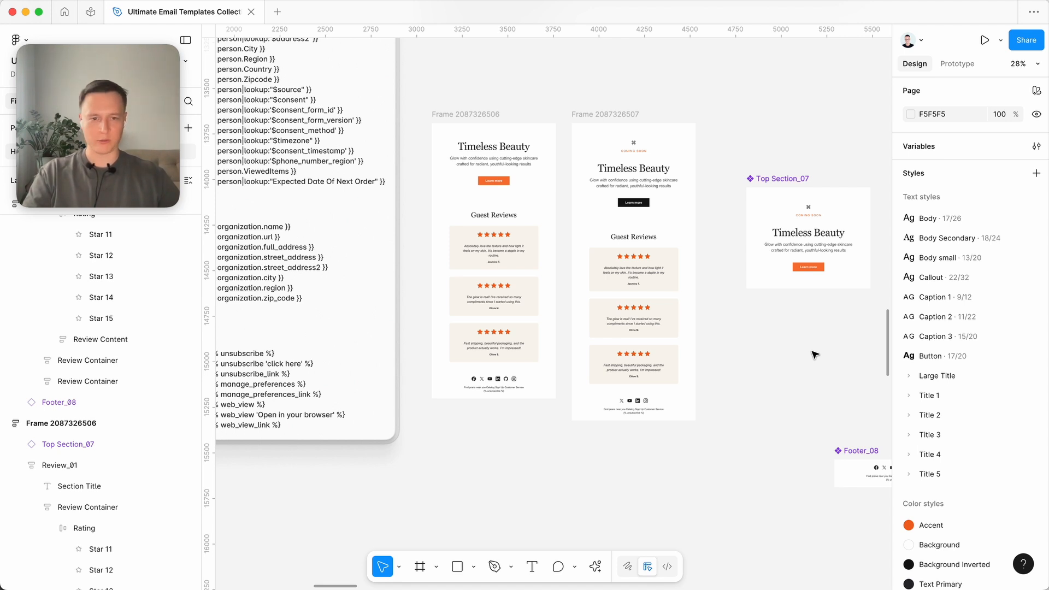
scroll(923, 434, "down", 7)
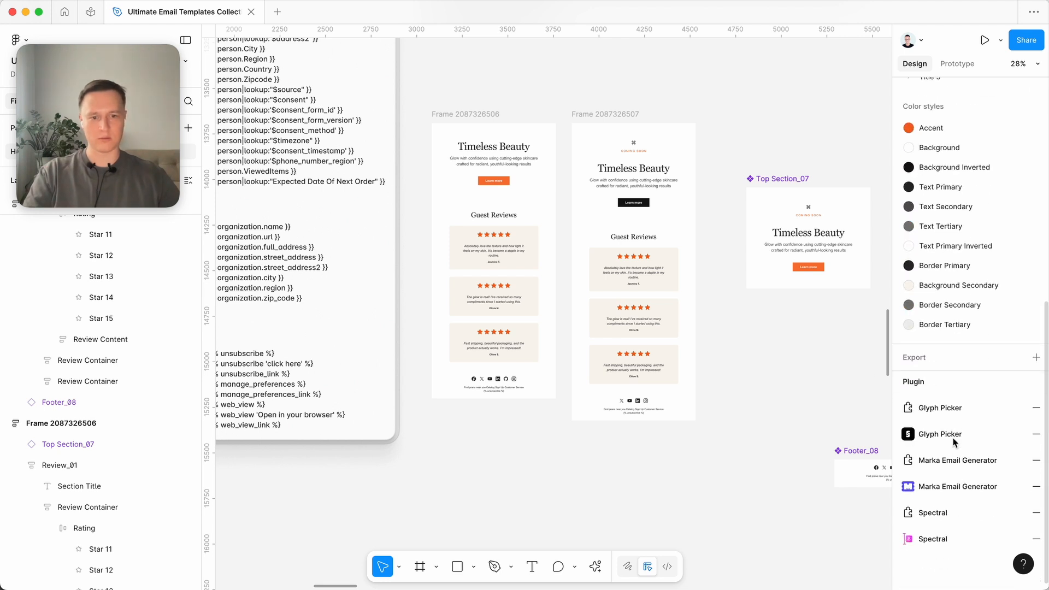
left_click(952, 488)
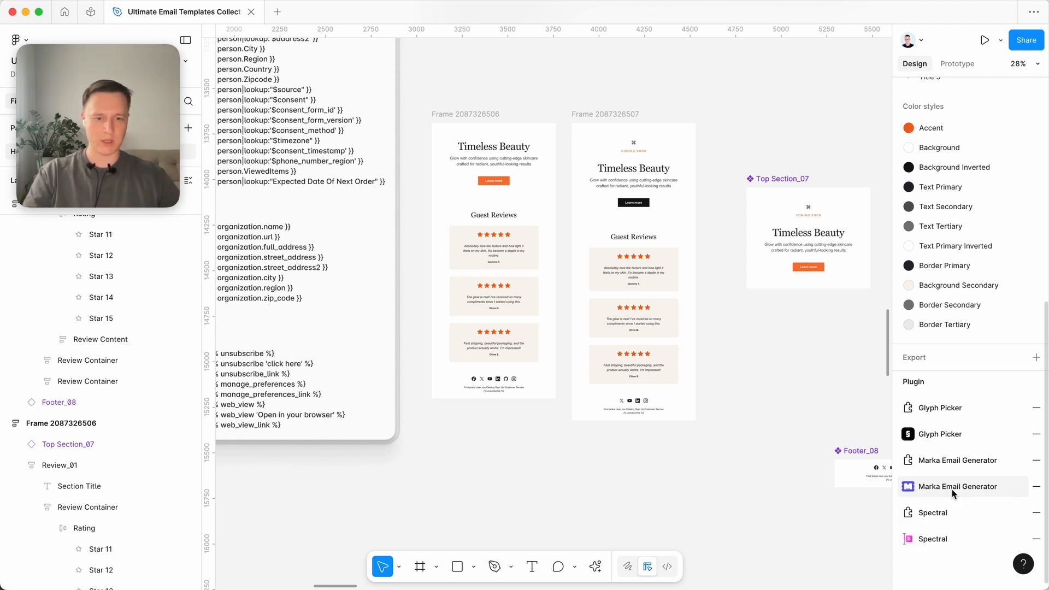
left_click(606, 116)
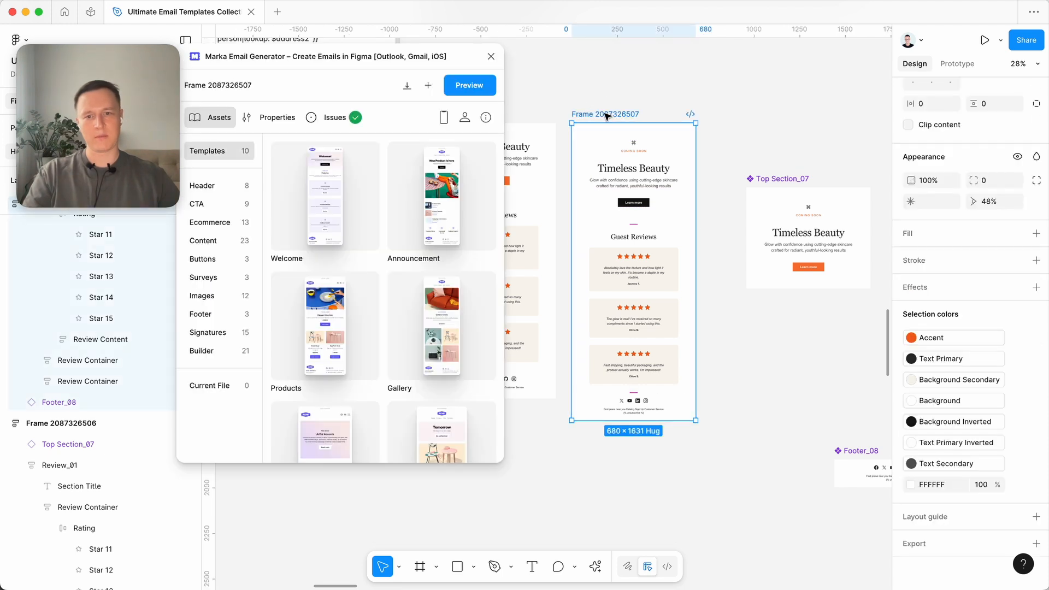
- Preview the email in the plugin, check it from header to footer, and narrow the plugin window to uncover the frame
left_click(476, 93)
scroll(498, 295, "down", 2)
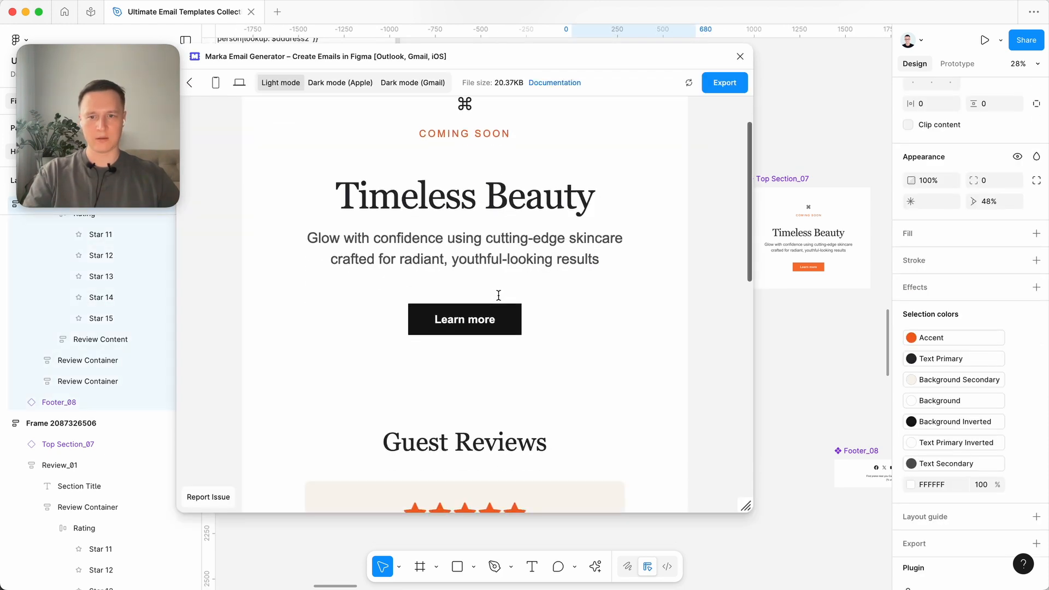
scroll(498, 295, "down", 10)
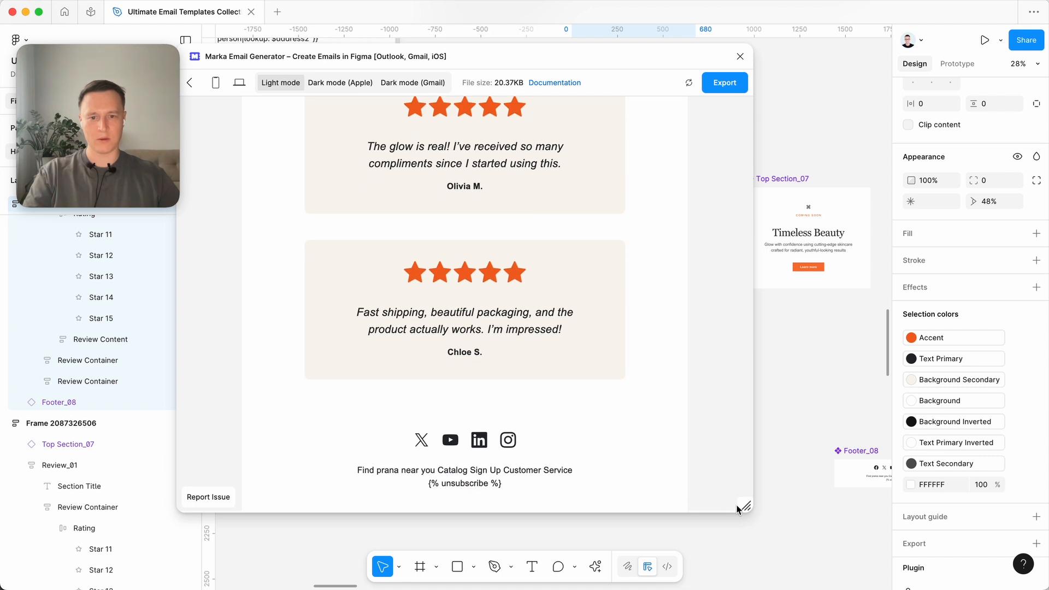
left_click_drag(737, 509, 544, 525)
scroll(416, 385, "up", 10)
left_click(667, 181)
scroll(667, 181, "left", 2)
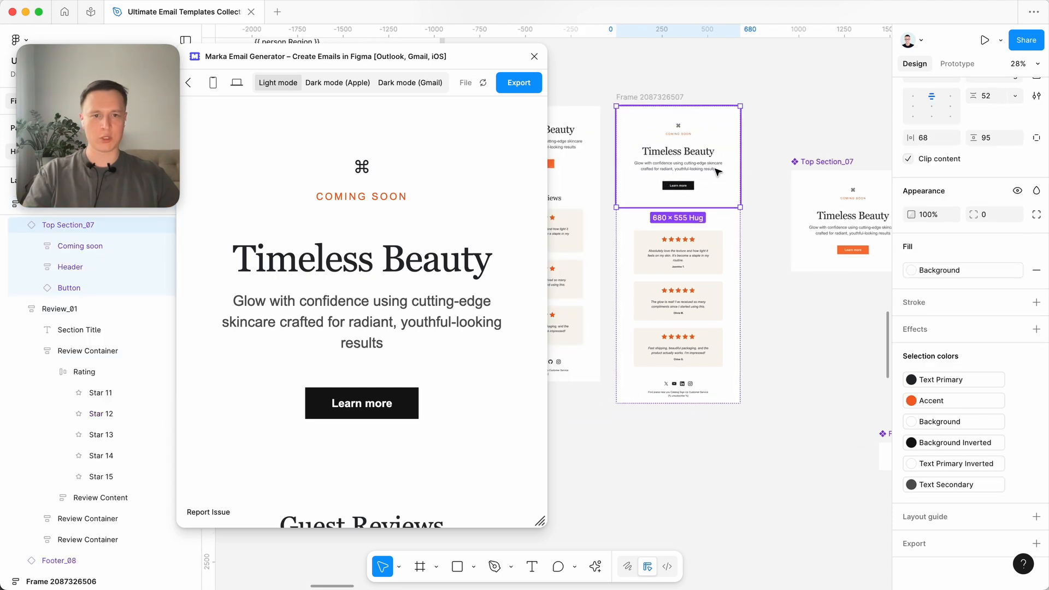
scroll(978, 202, "up", 6)
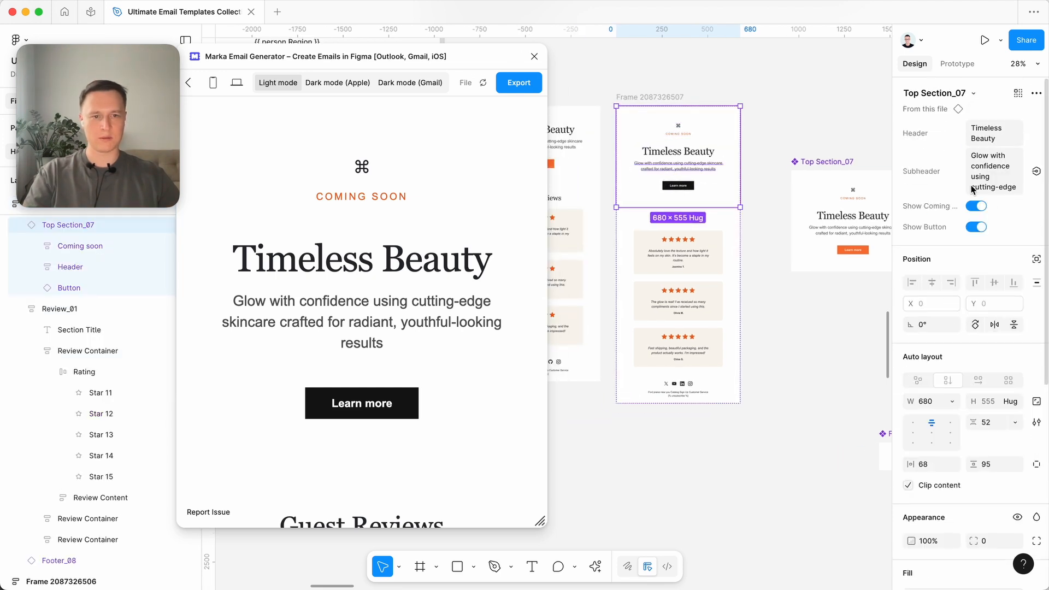
left_click(976, 227)
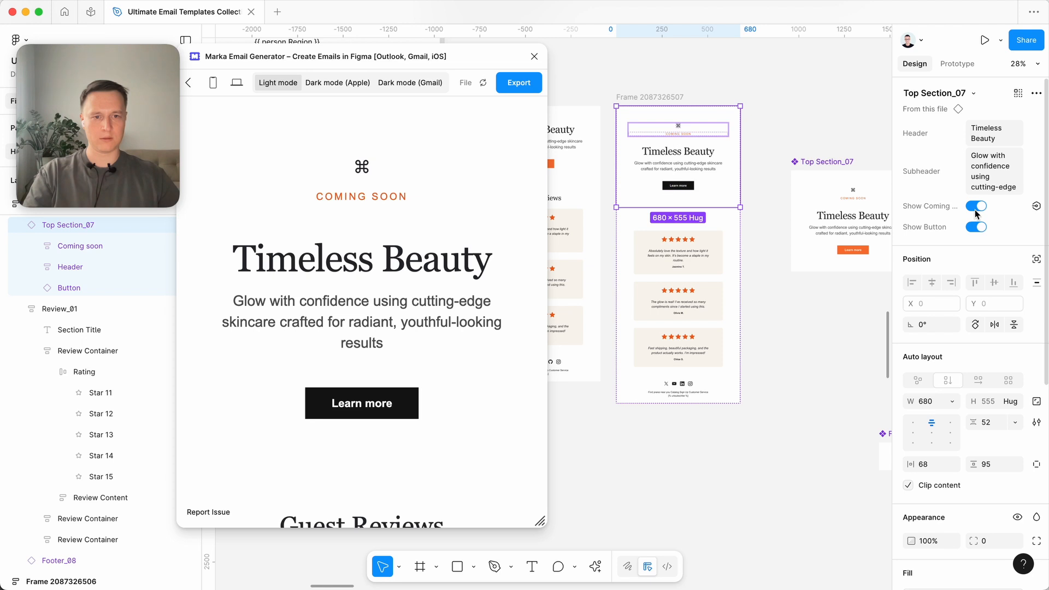
left_click(975, 206)
left_click(759, 83)
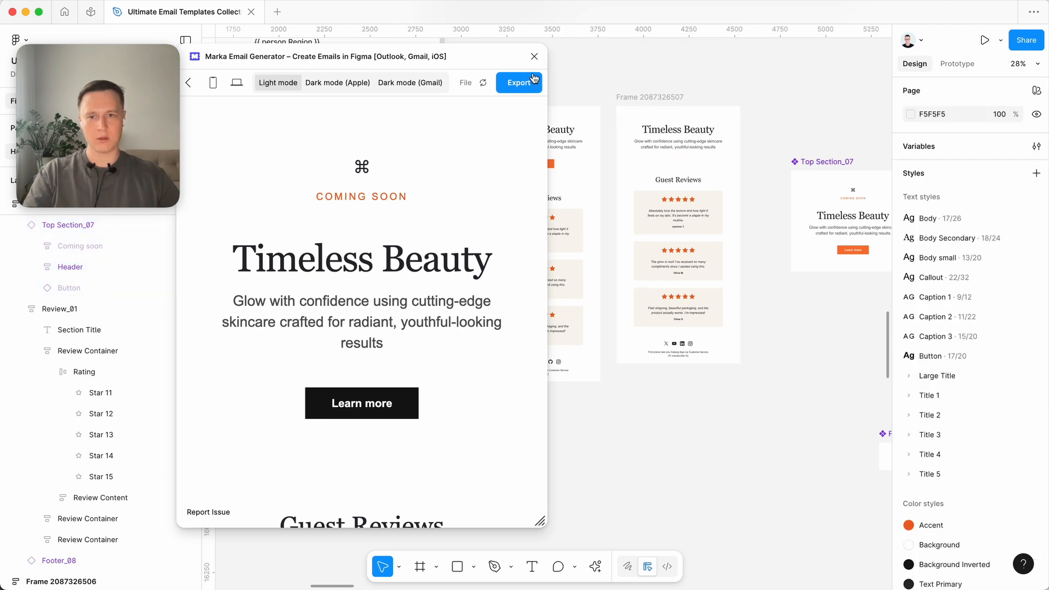
- Check the updated email preview from the header through the reviews and narrow the plugin window further
scroll(453, 439, "down", 8)
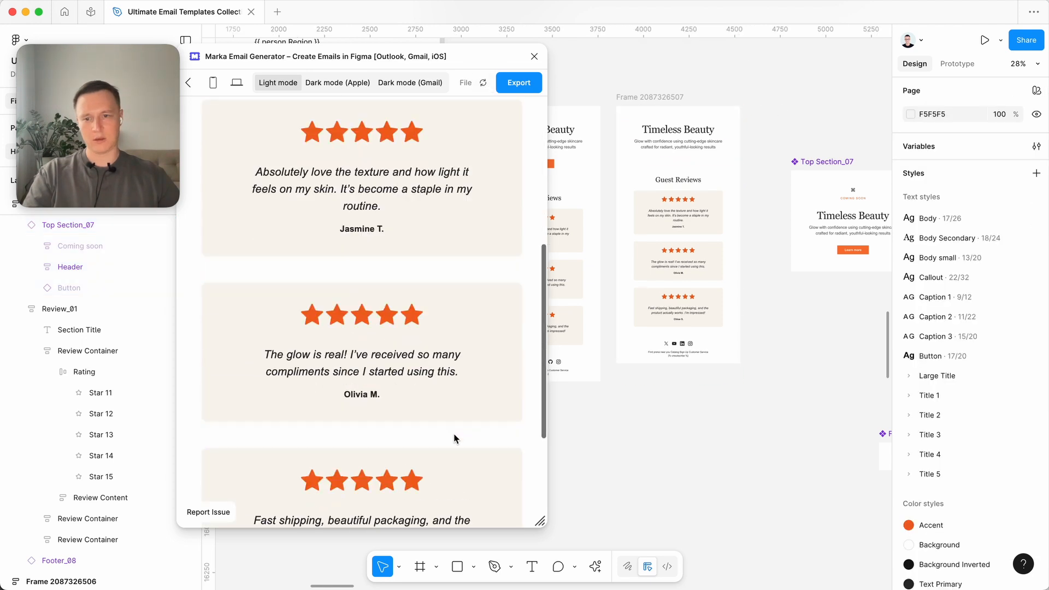
scroll(454, 438, "up", 8)
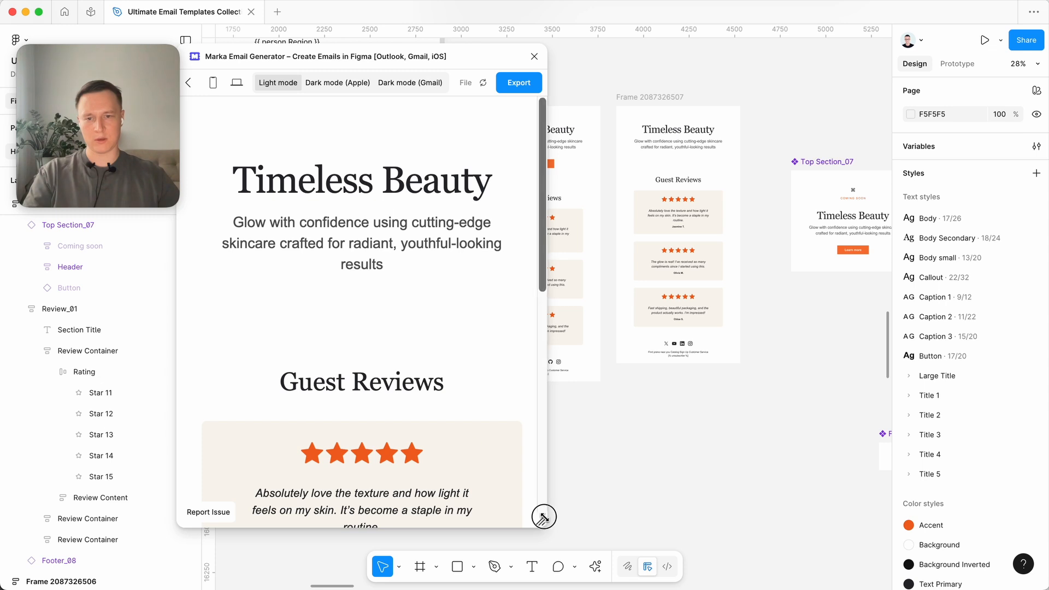
left_click_drag(543, 515, 493, 507)
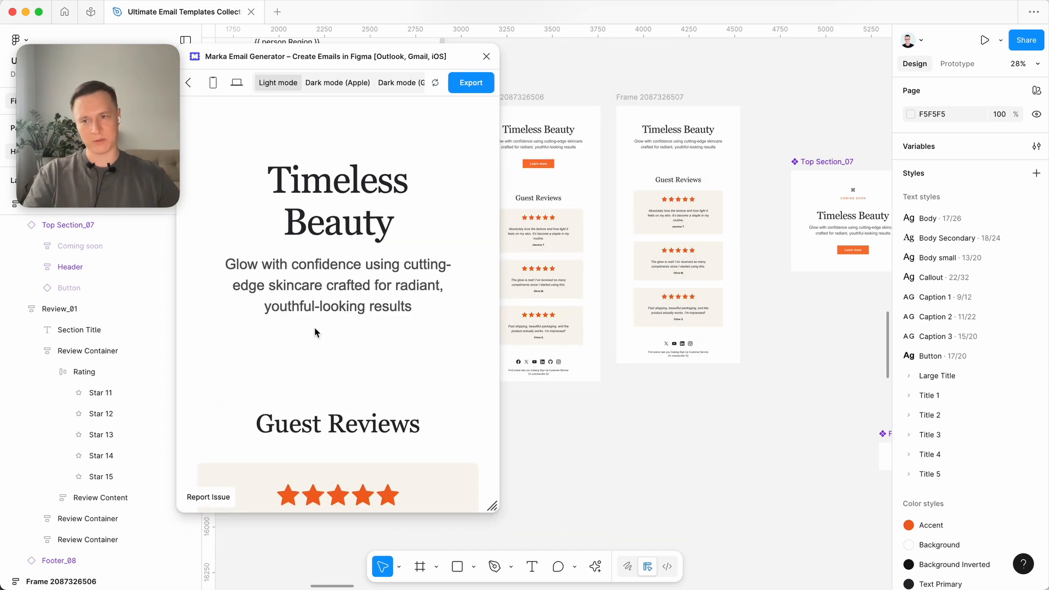
left_click(470, 83)
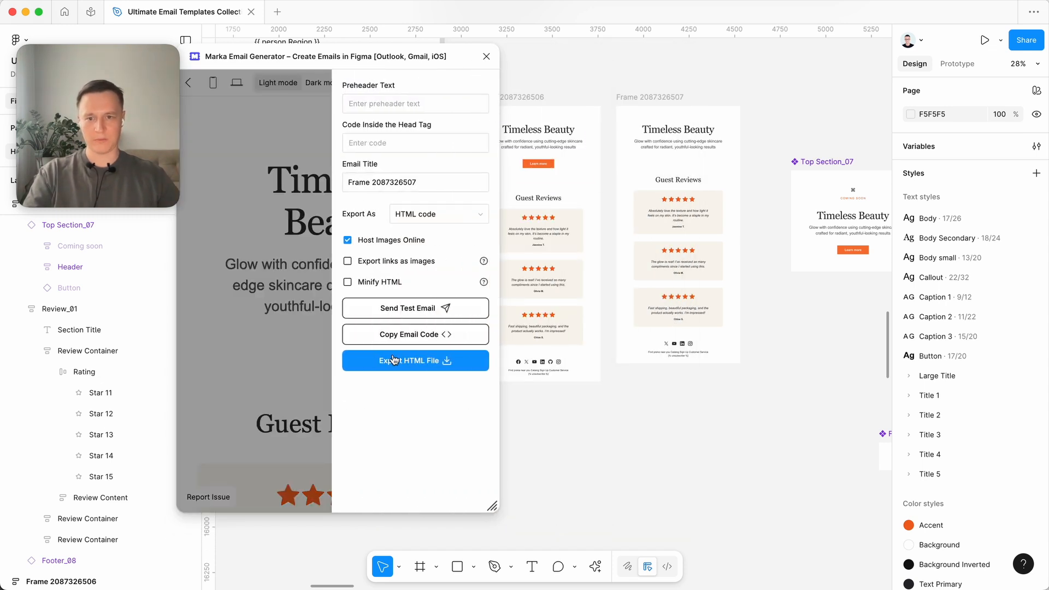
left_click(301, 369)
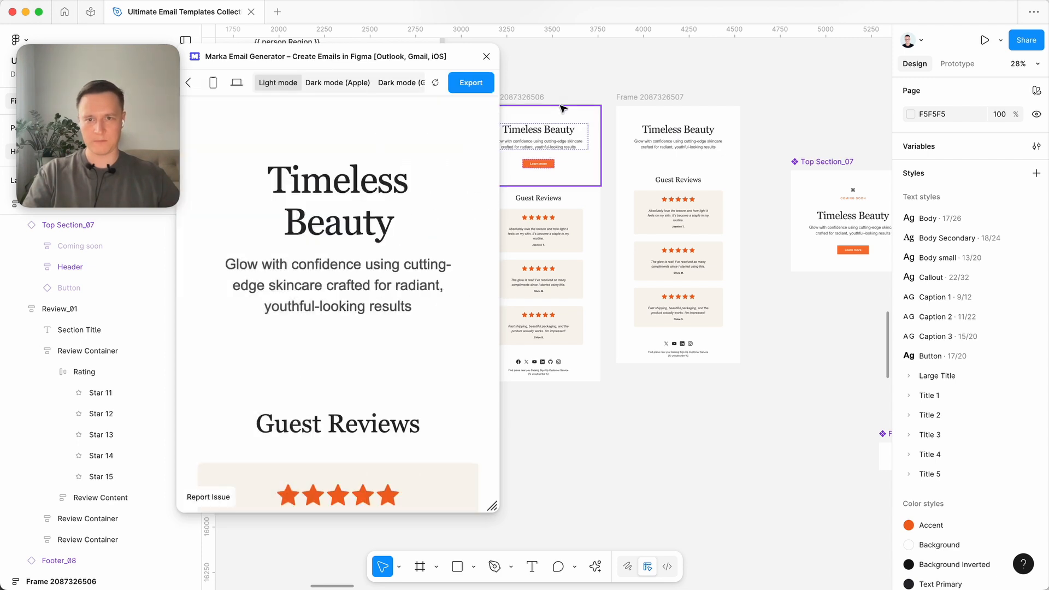
left_click(486, 57)
left_click(612, 79)
scroll(785, 273, "up", 2)
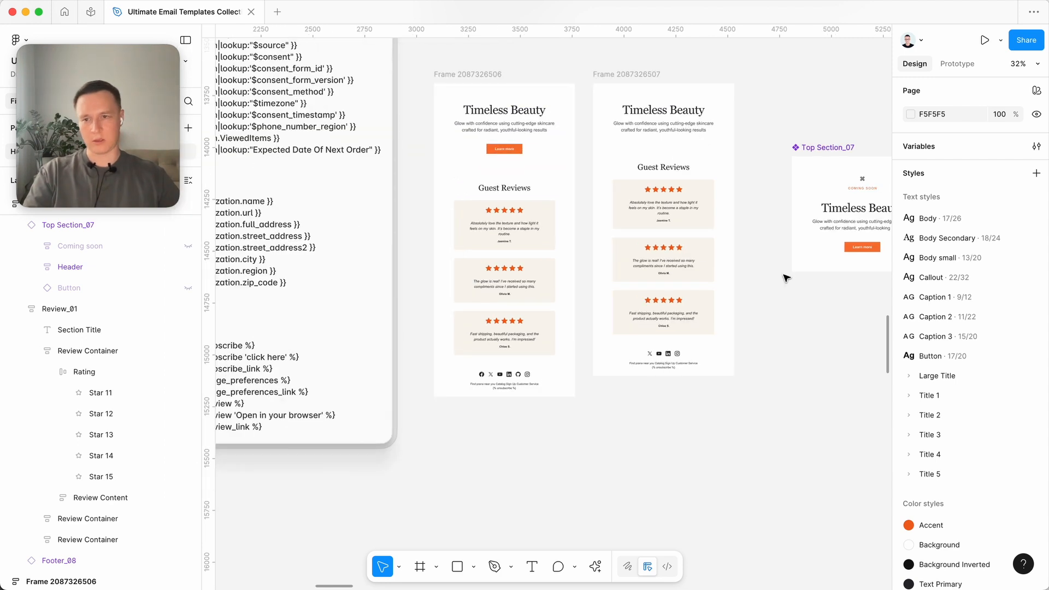